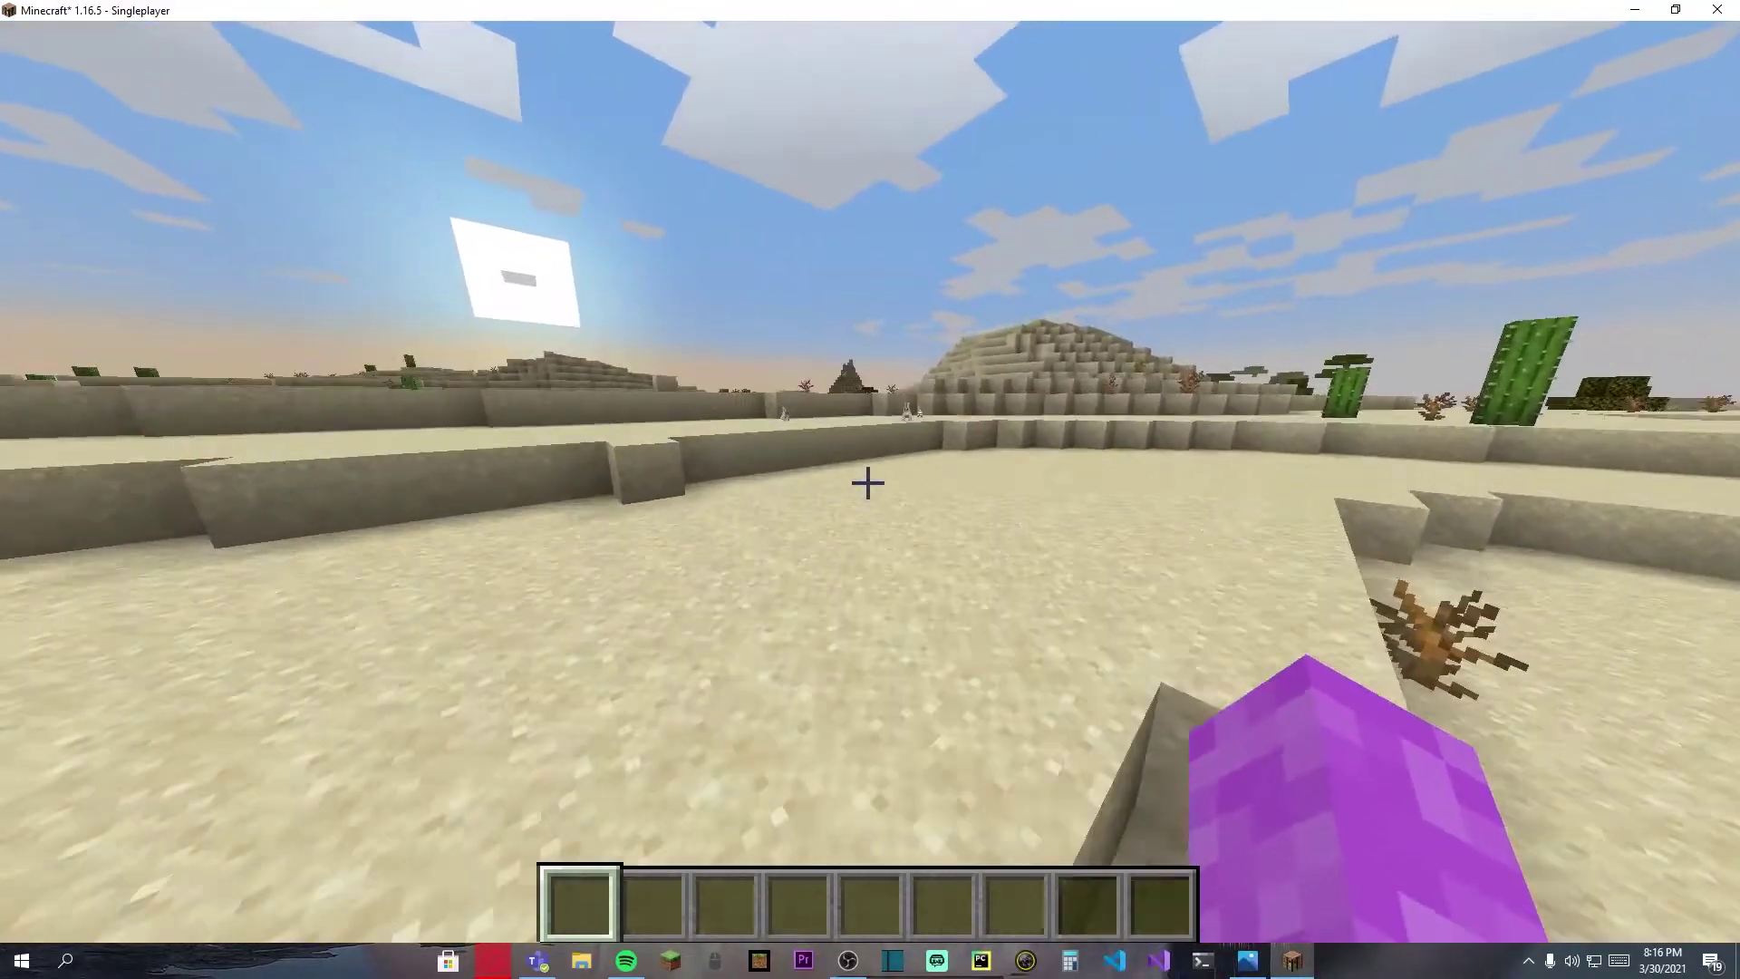
- Walk forward across the desert terrain and open the chat
key("w")
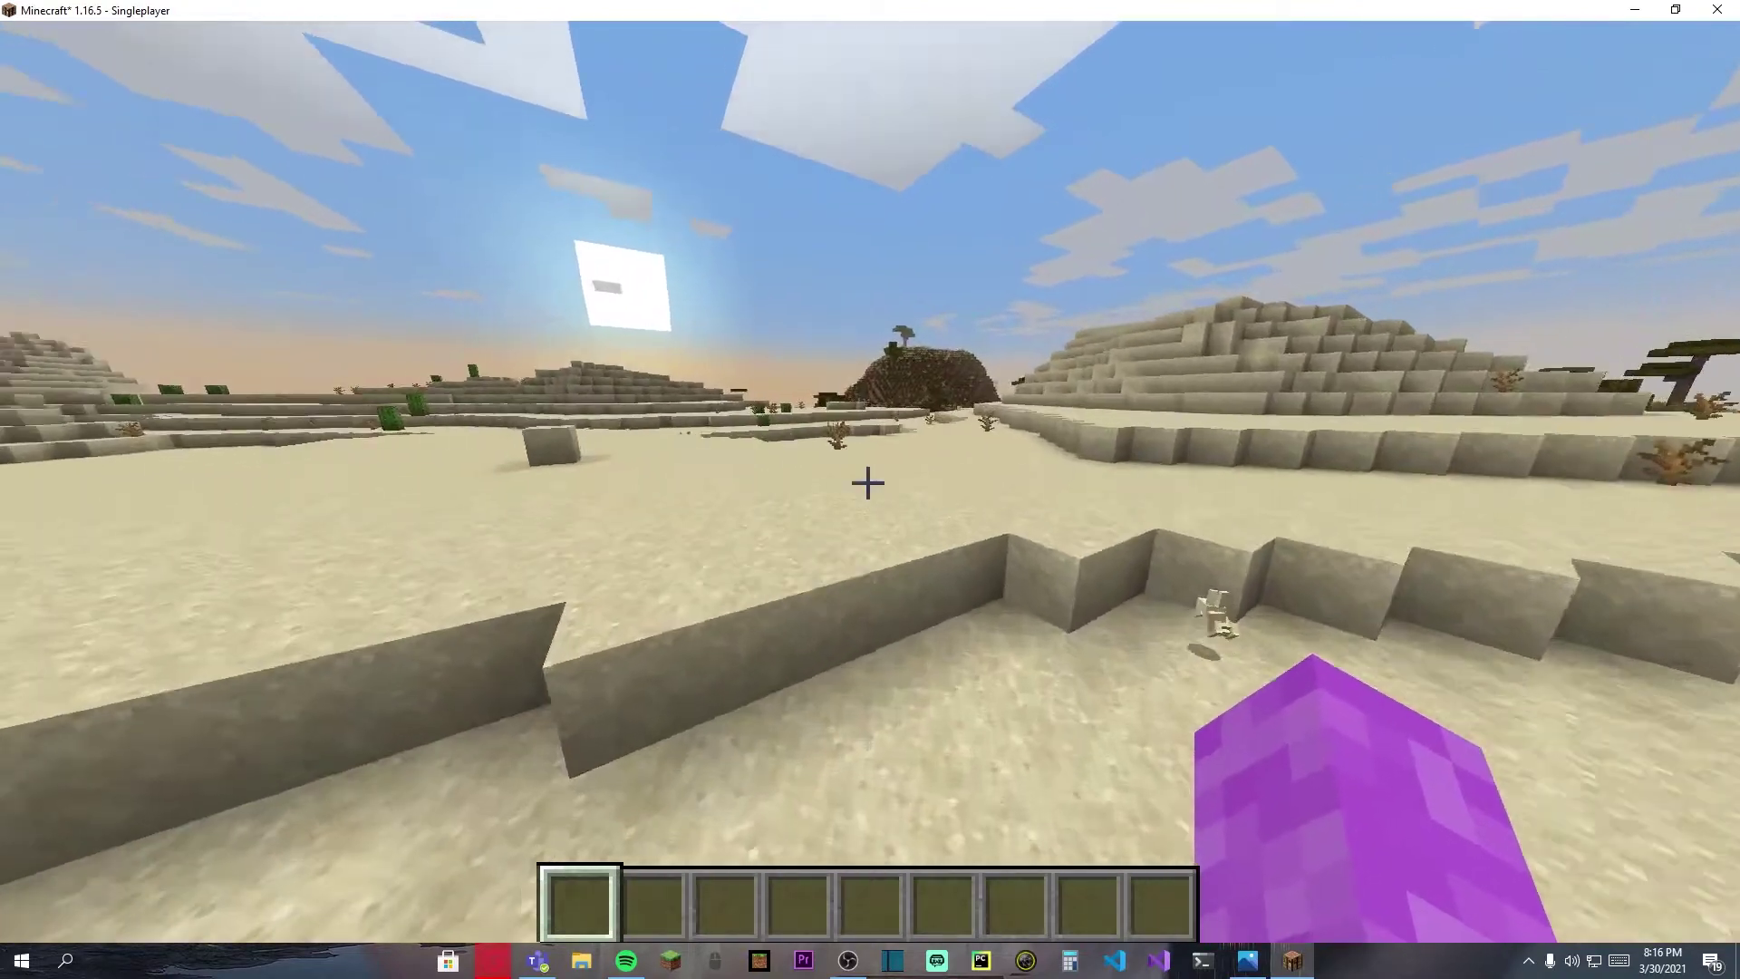
key("w")
key("t")
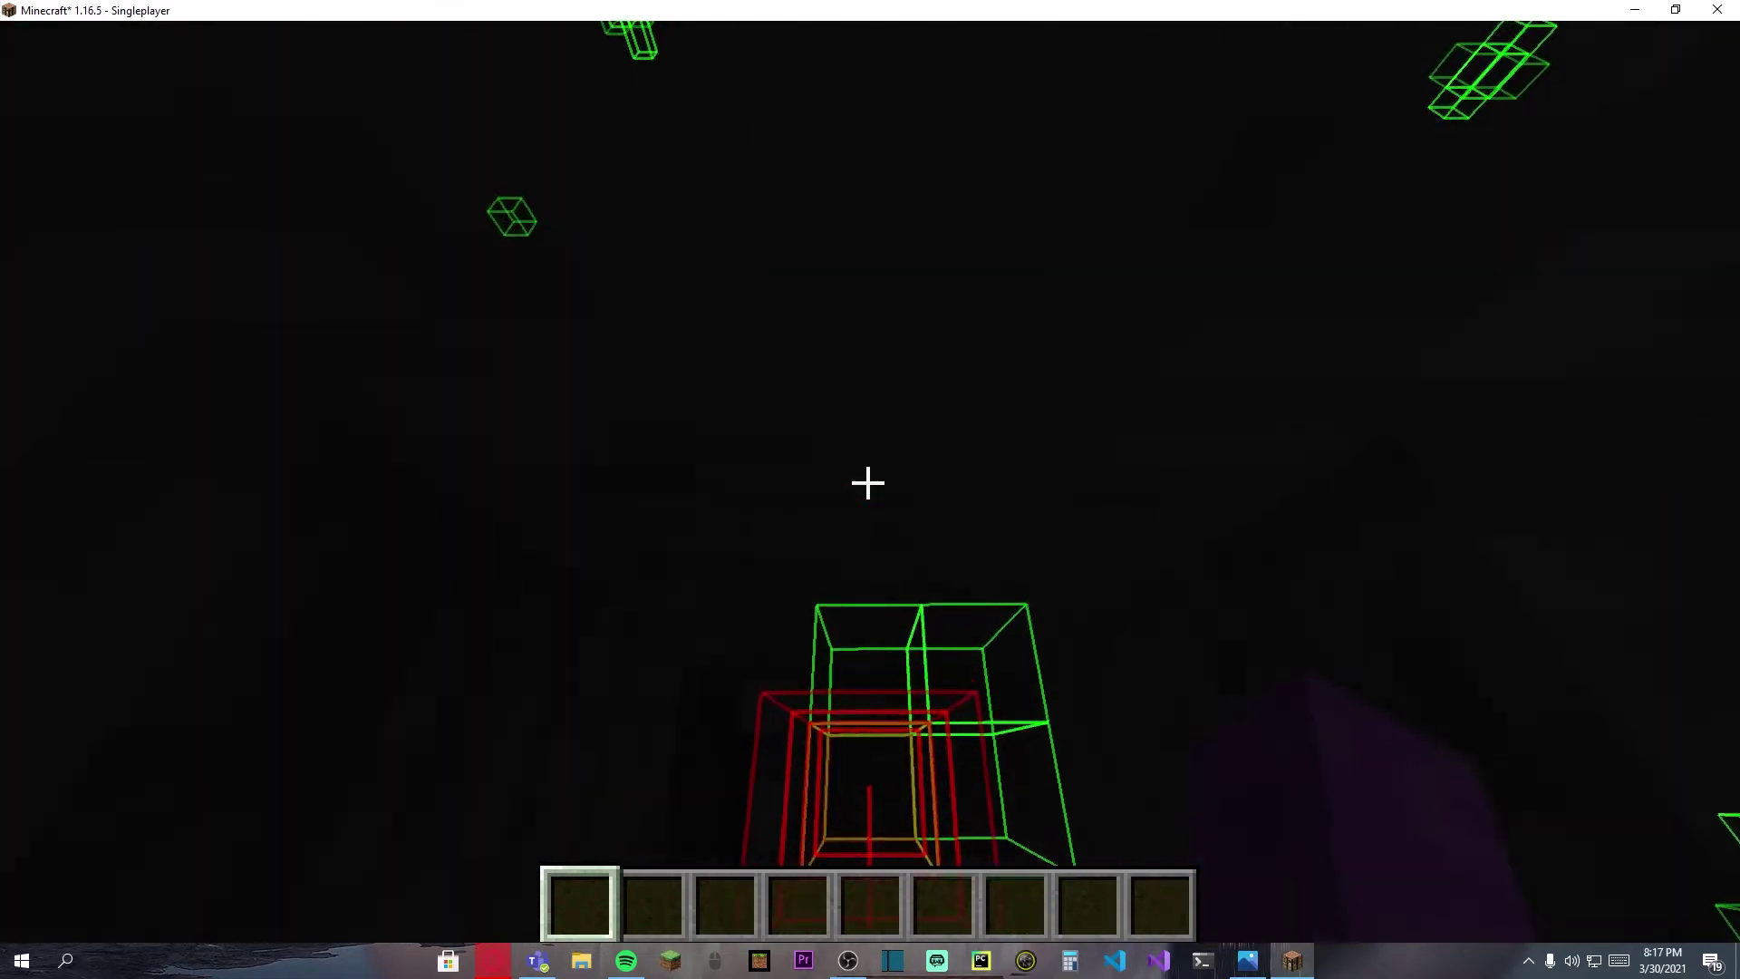
- Stop Baritone's running diamond ore mining task with the chat command #stop
key("t")
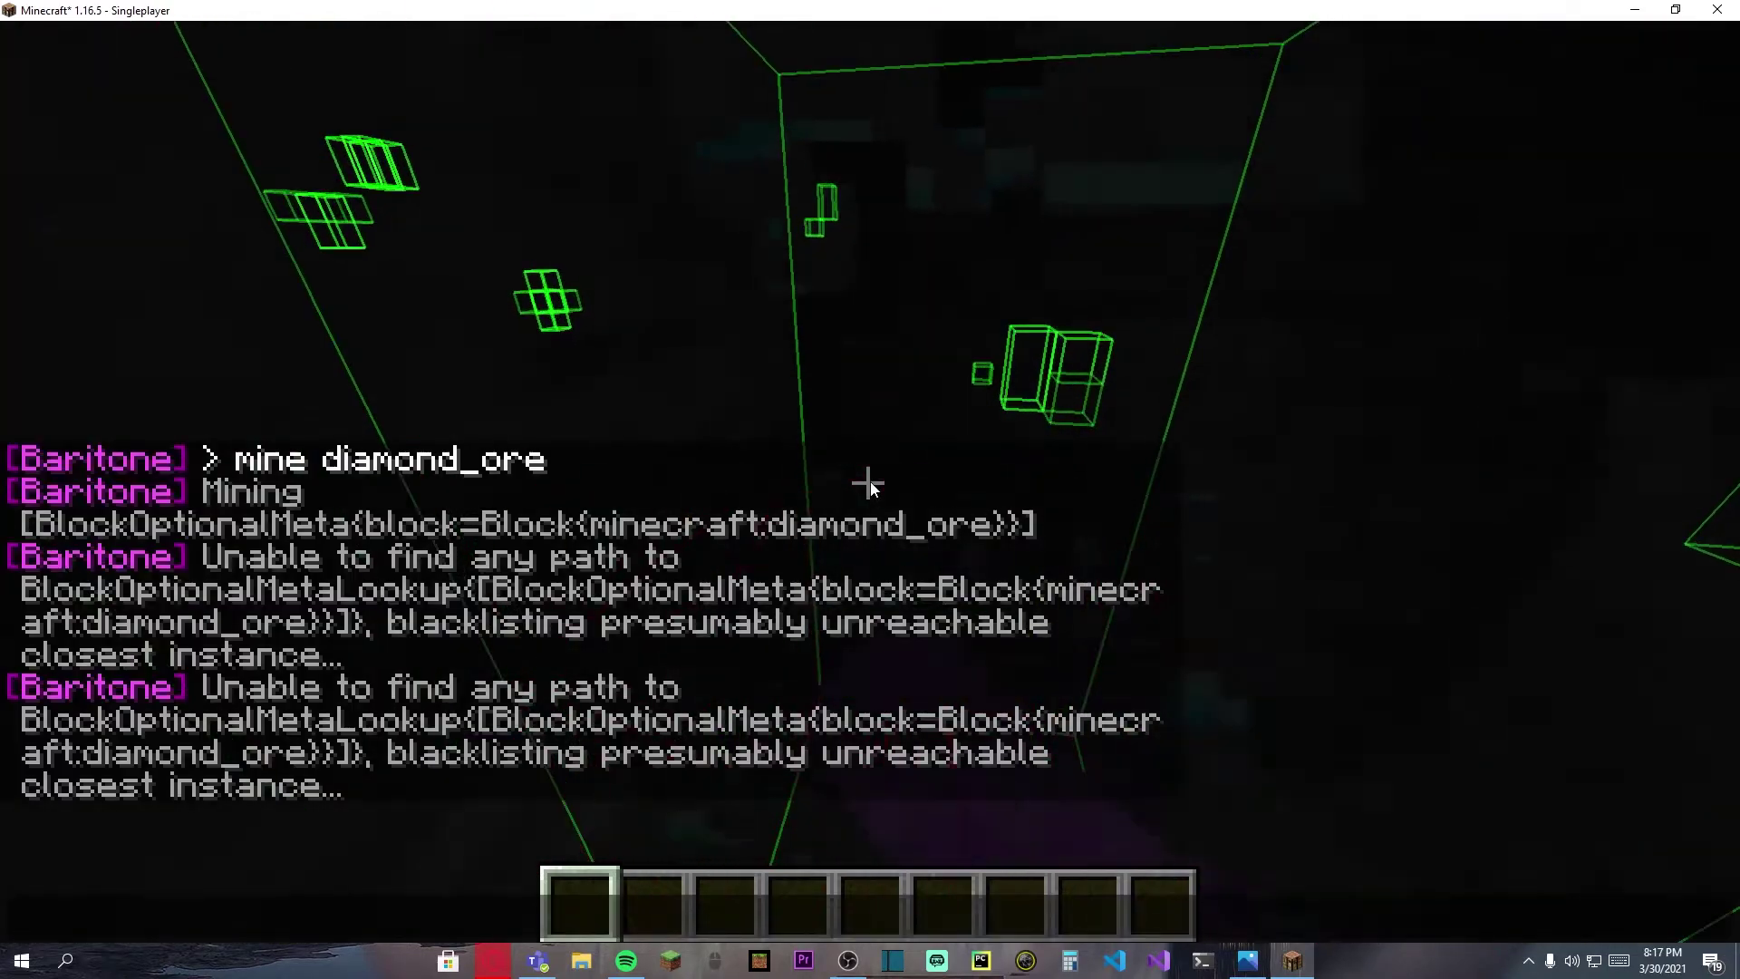
key("Escape")
key("t")
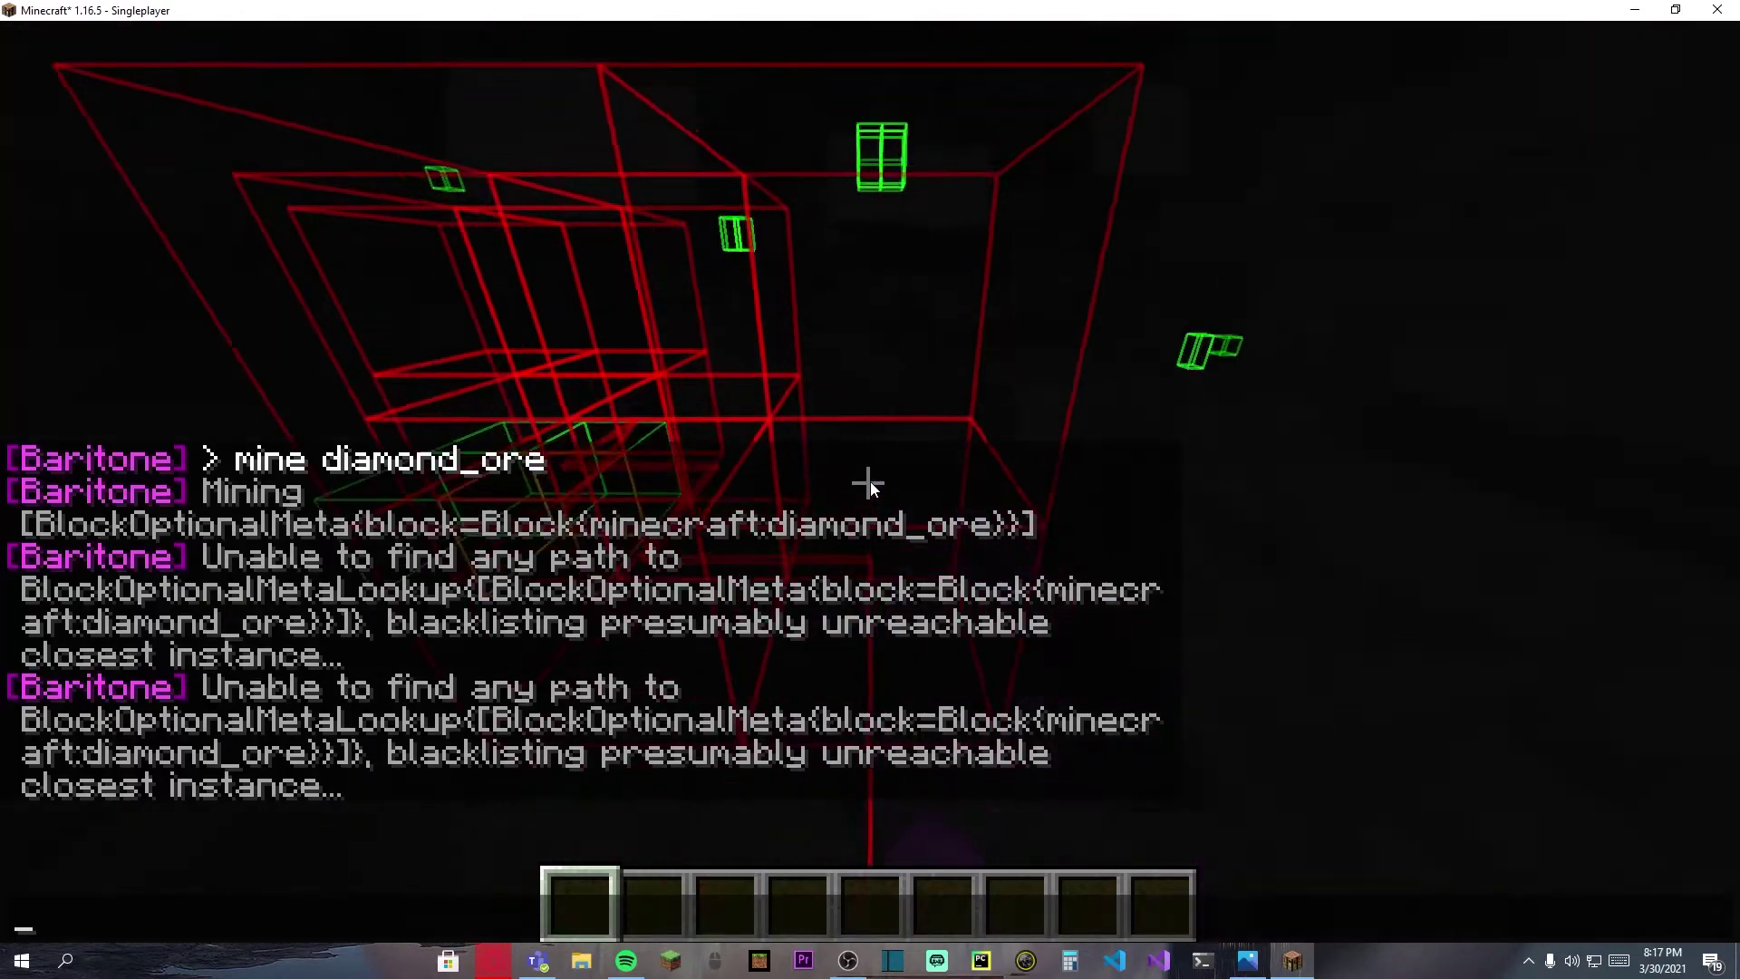
type("#s")
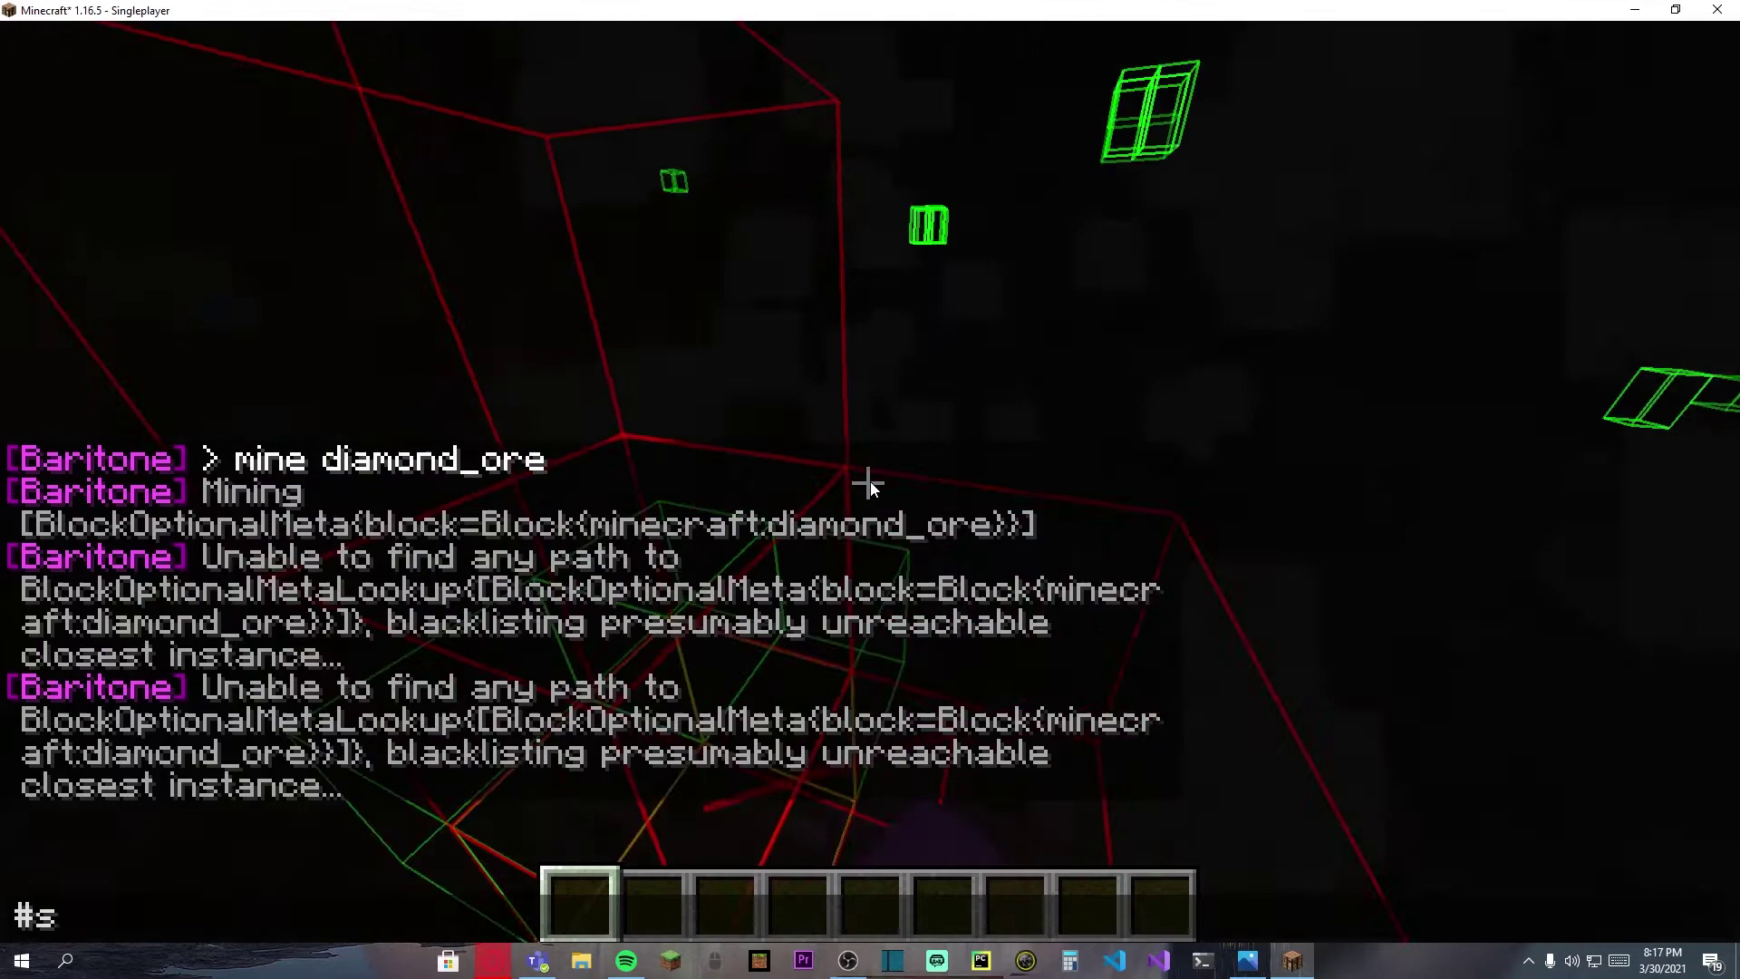
type("top")
key("Return")
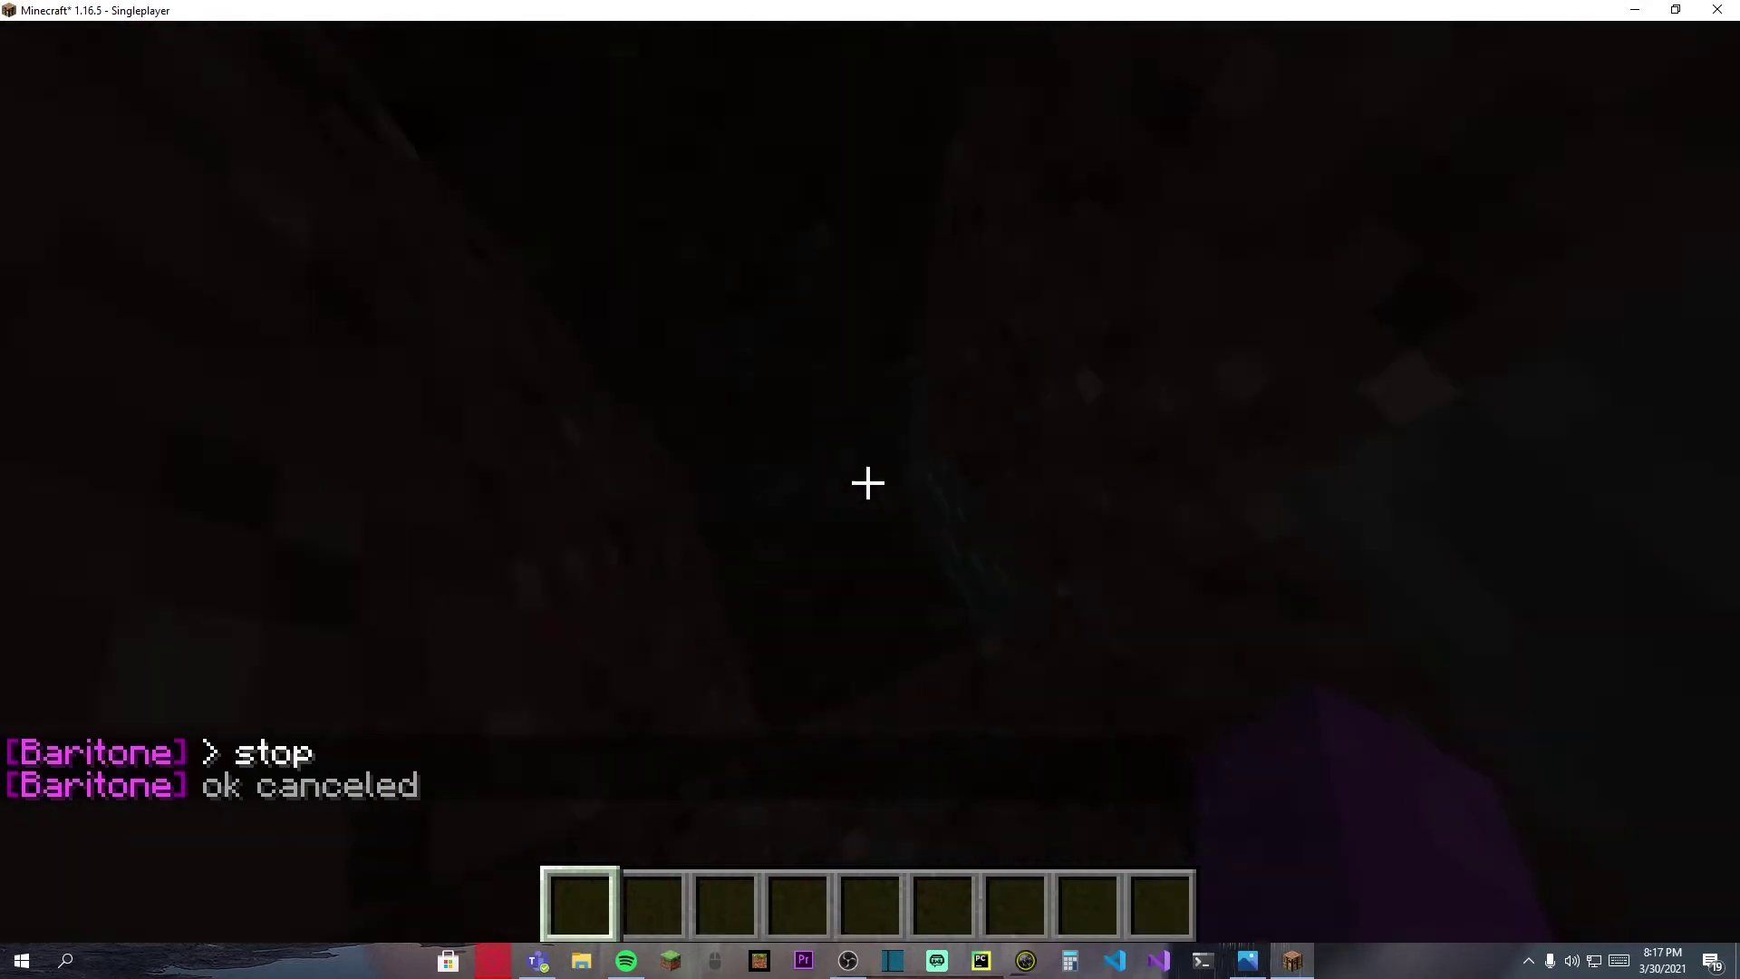
left_click(869, 483)
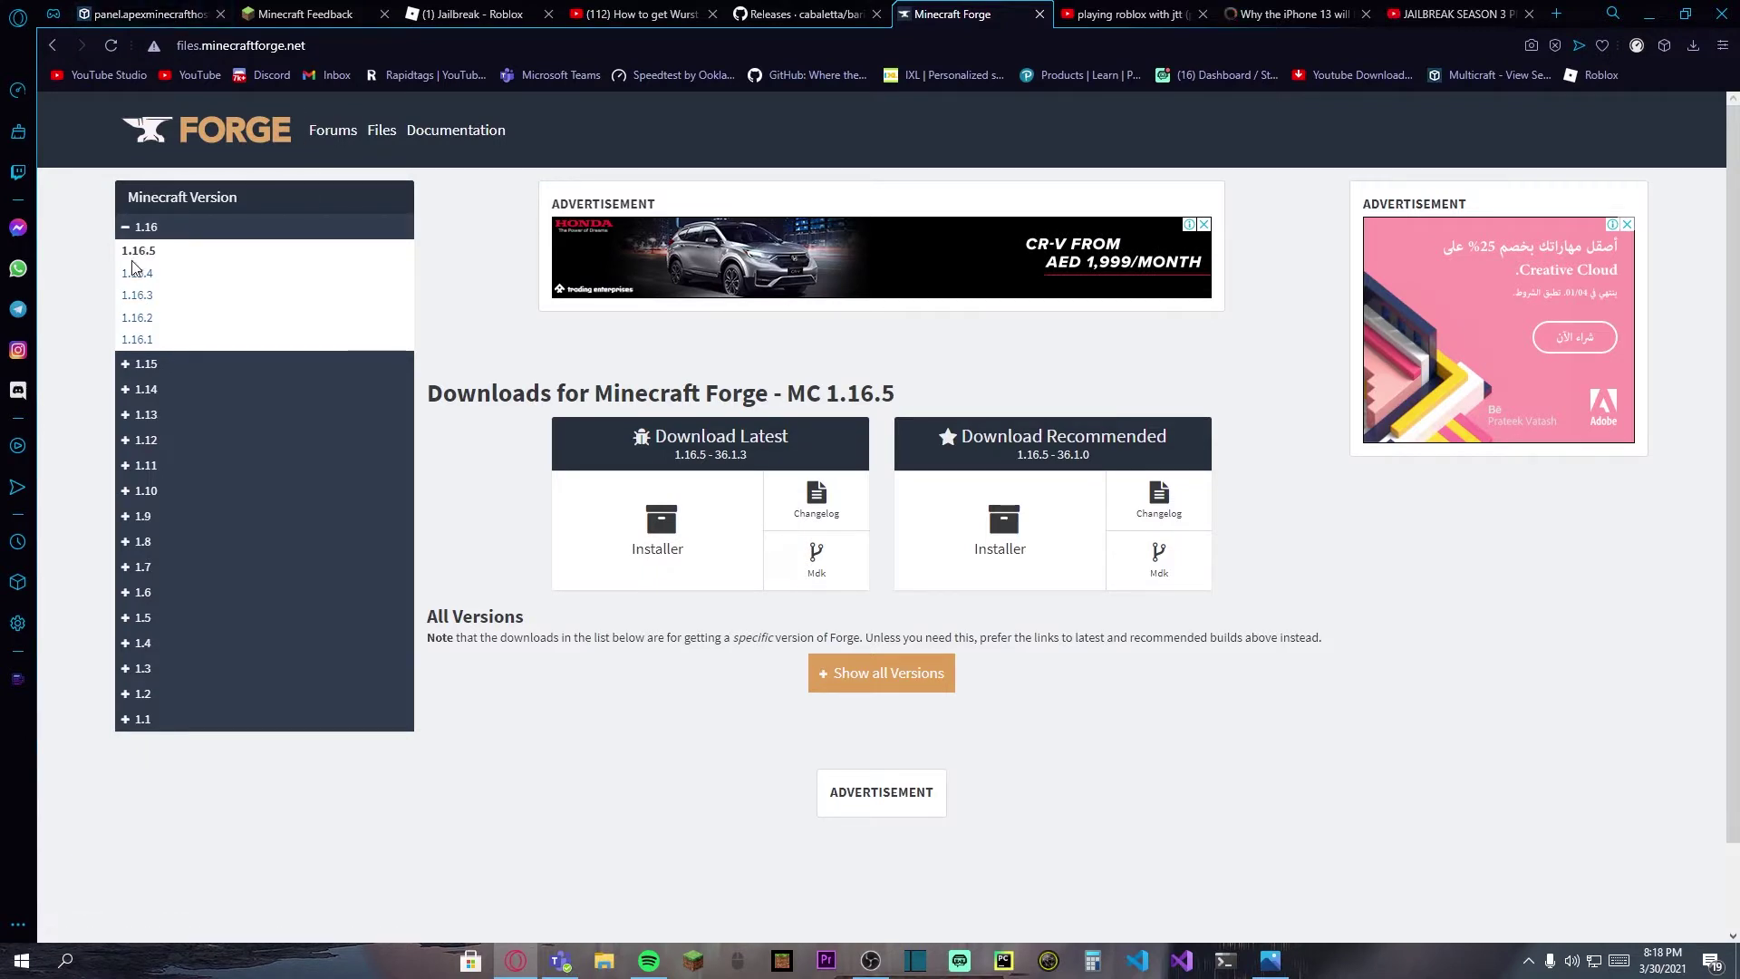
- Download the recommended Forge 36.1.0 installer for Minecraft 1.16.5, skip the advertisement page and save the jar in Downloads
scroll(200, 653, "down", 2)
scroll(186, 661, "up", 2)
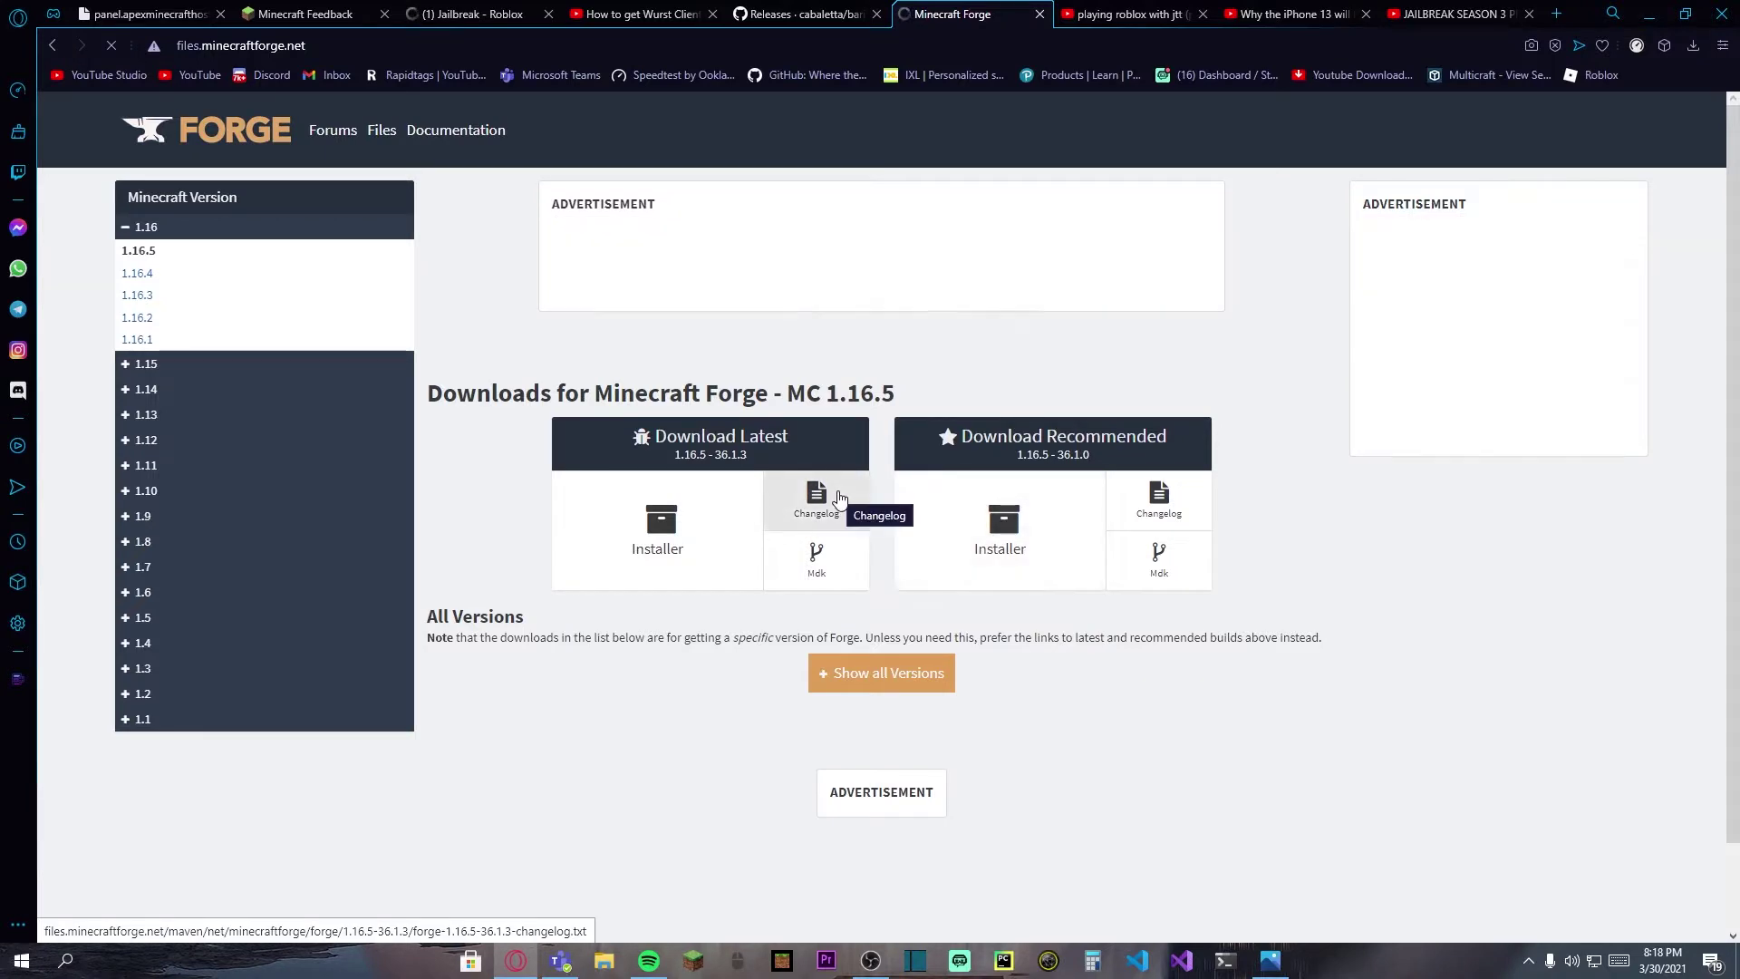
left_click(966, 526)
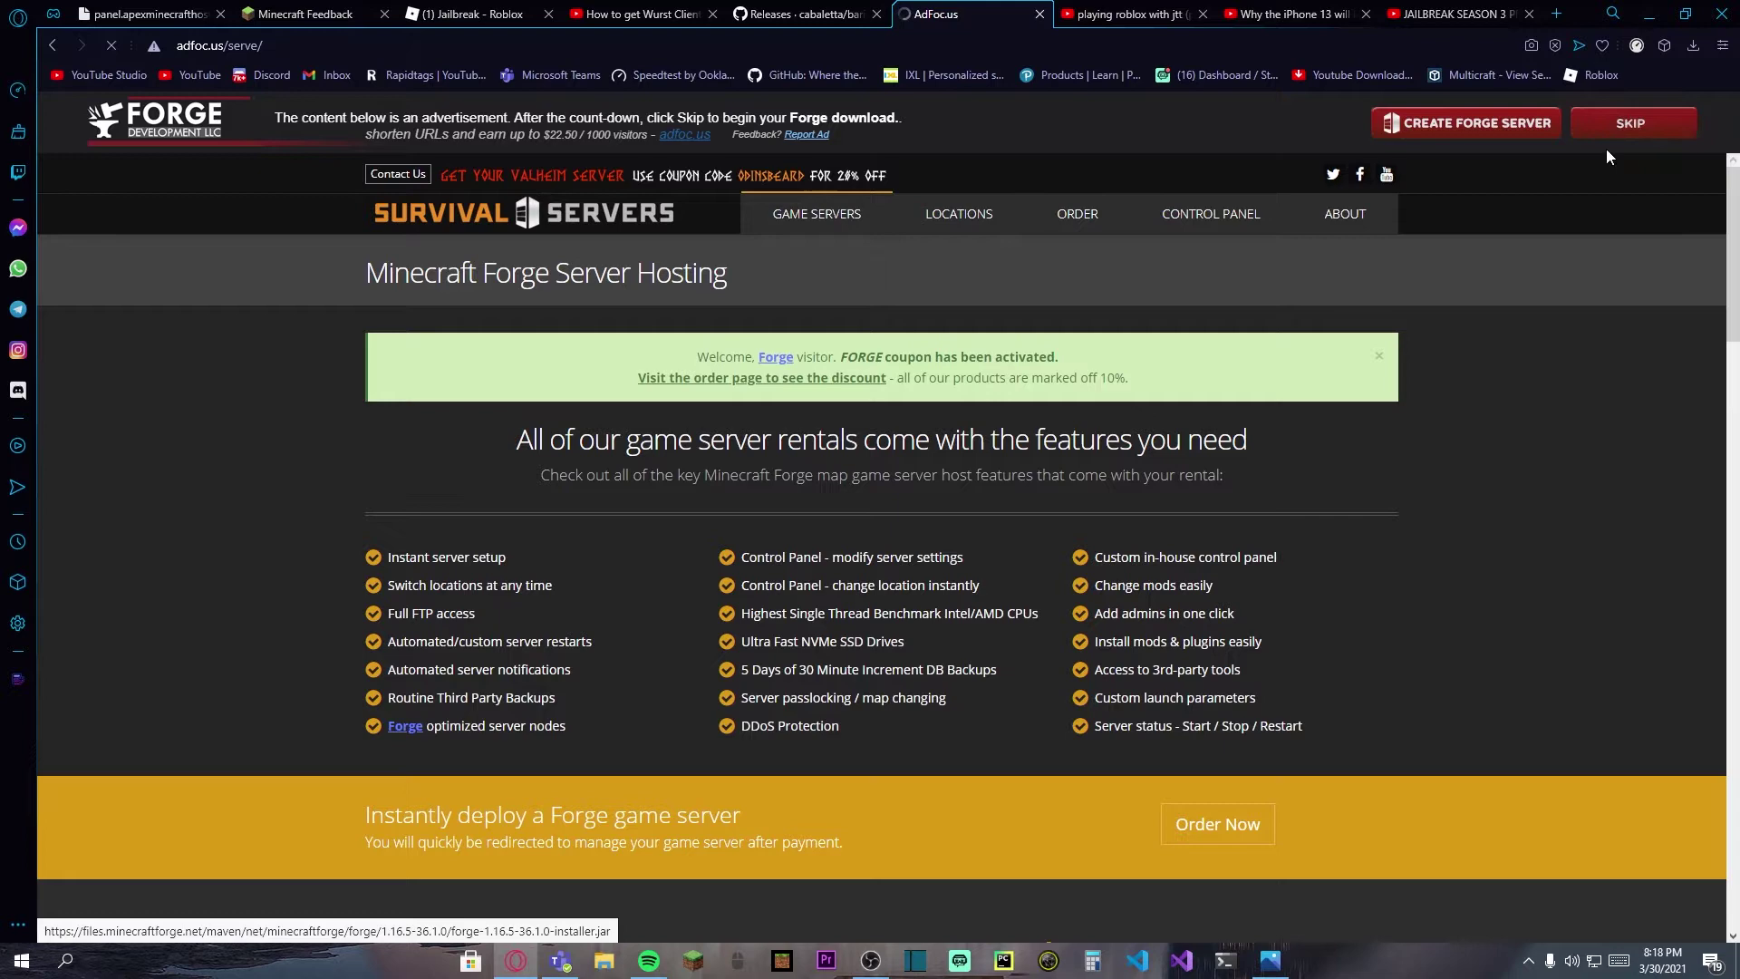
left_click(1606, 149)
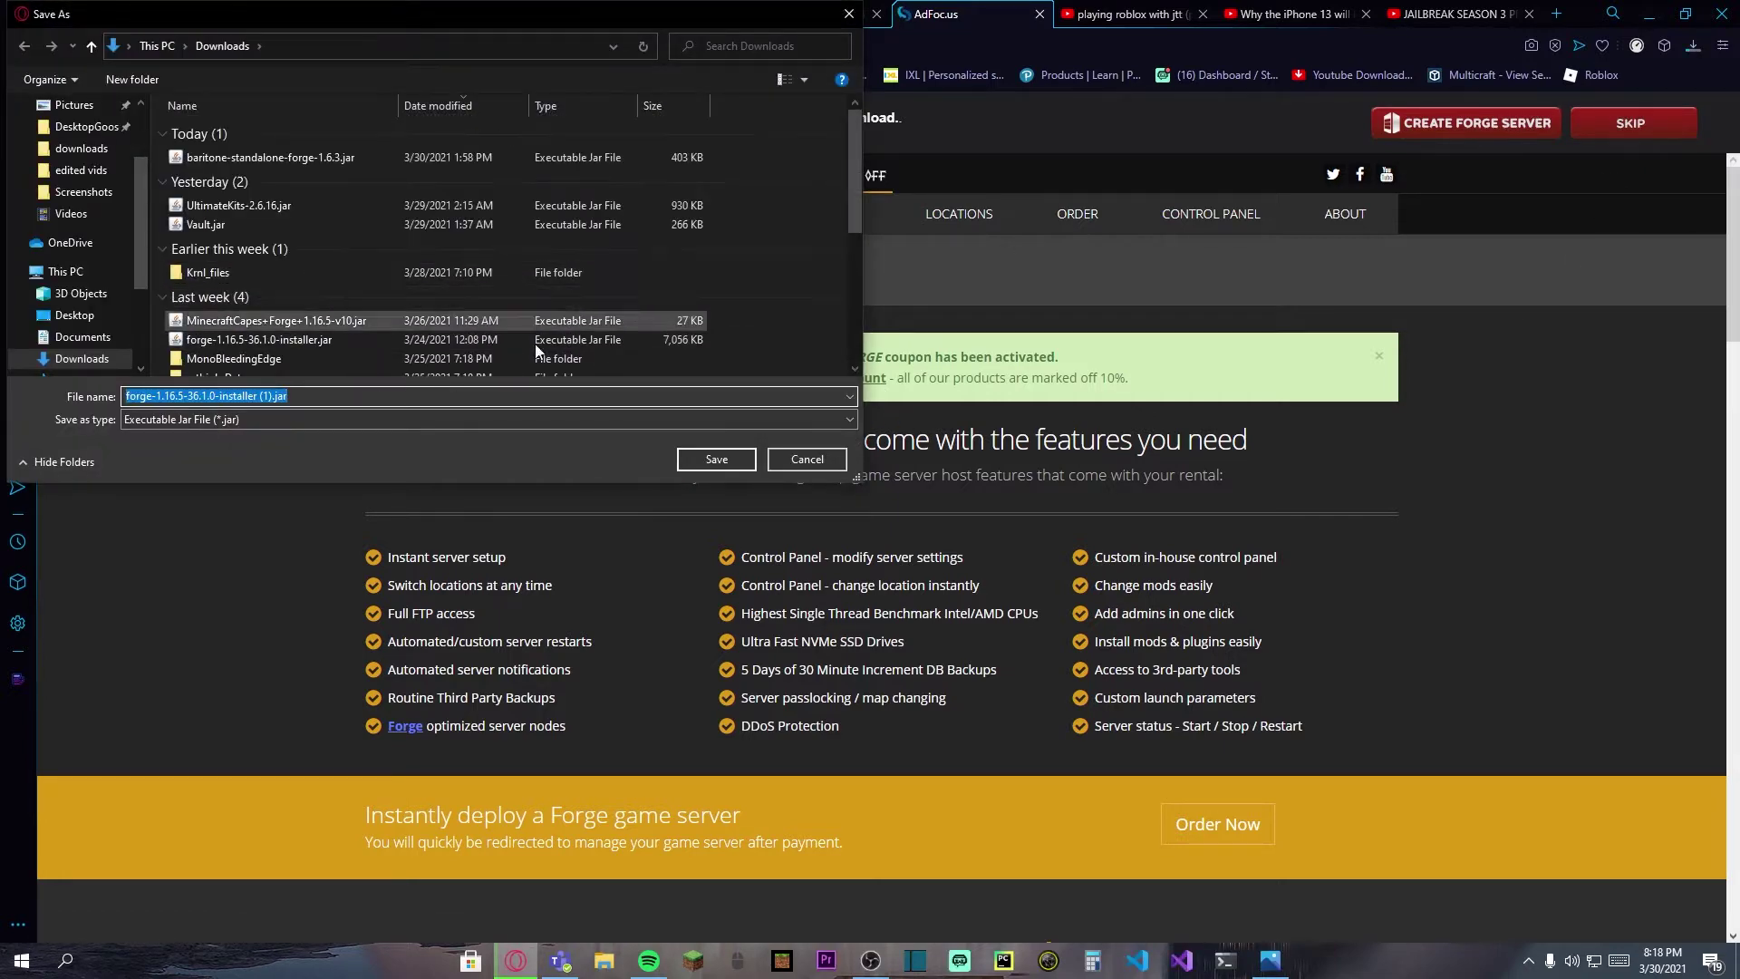
left_click(689, 465)
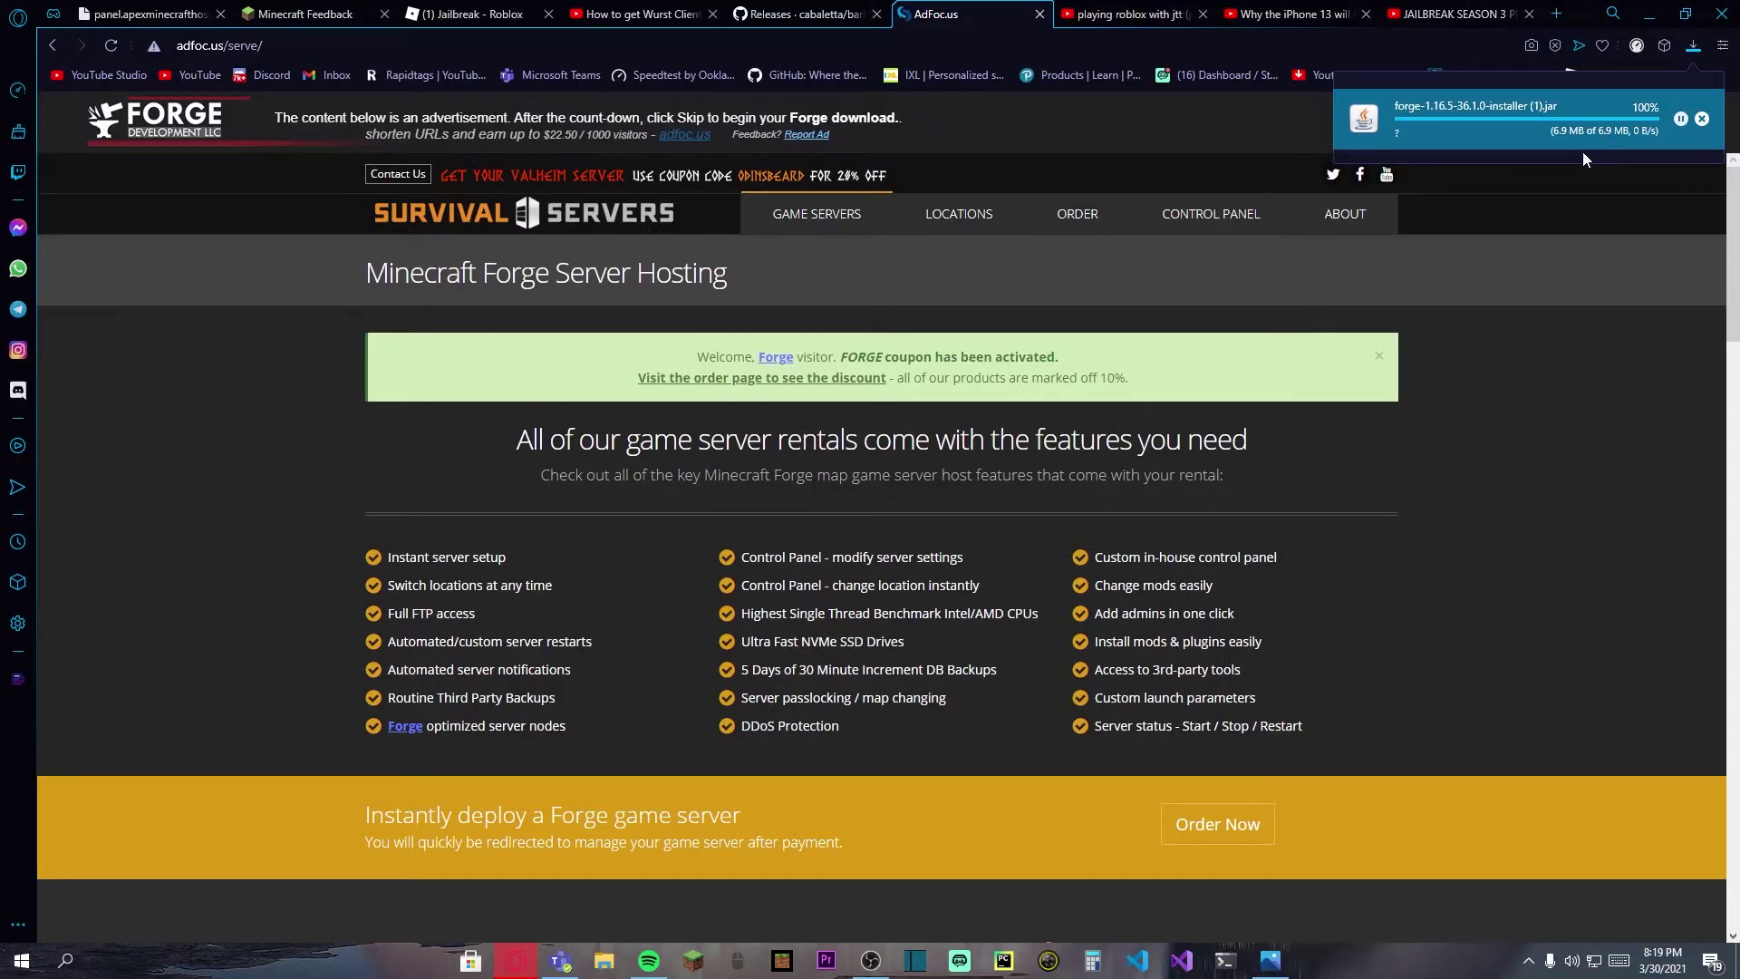
- Run the downloaded Forge installer, close the duplicate window and install the client into the default .minecraft folder
left_click(1694, 50)
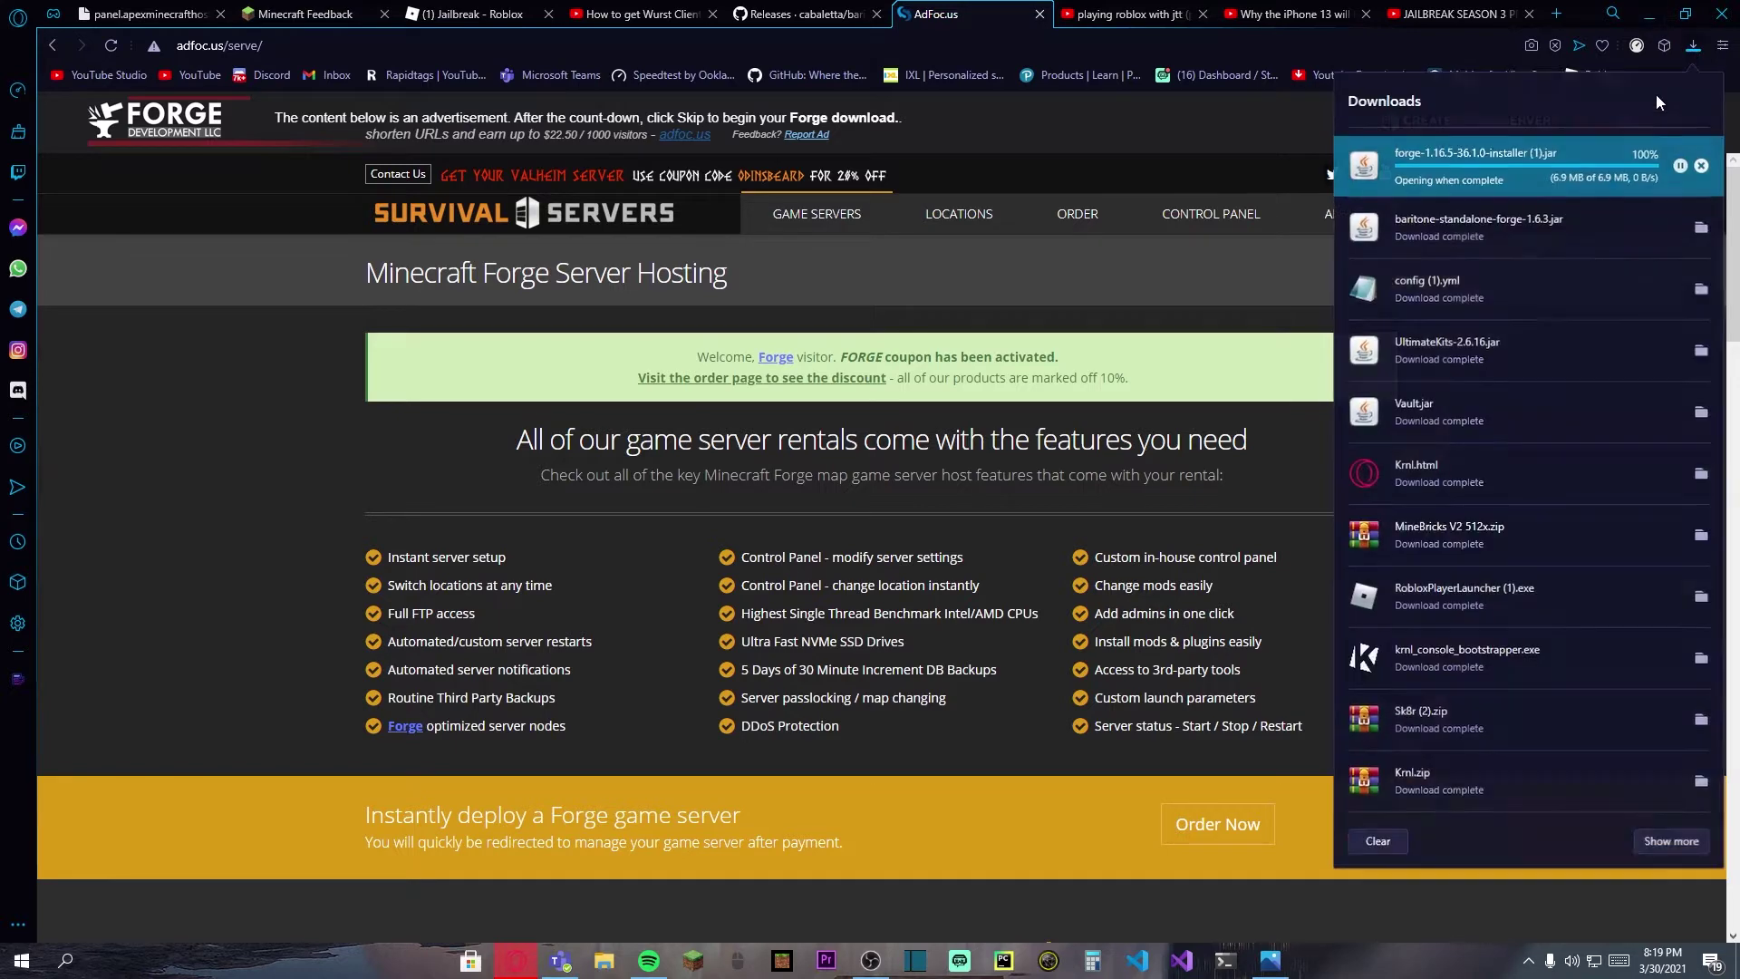
left_click(1459, 189)
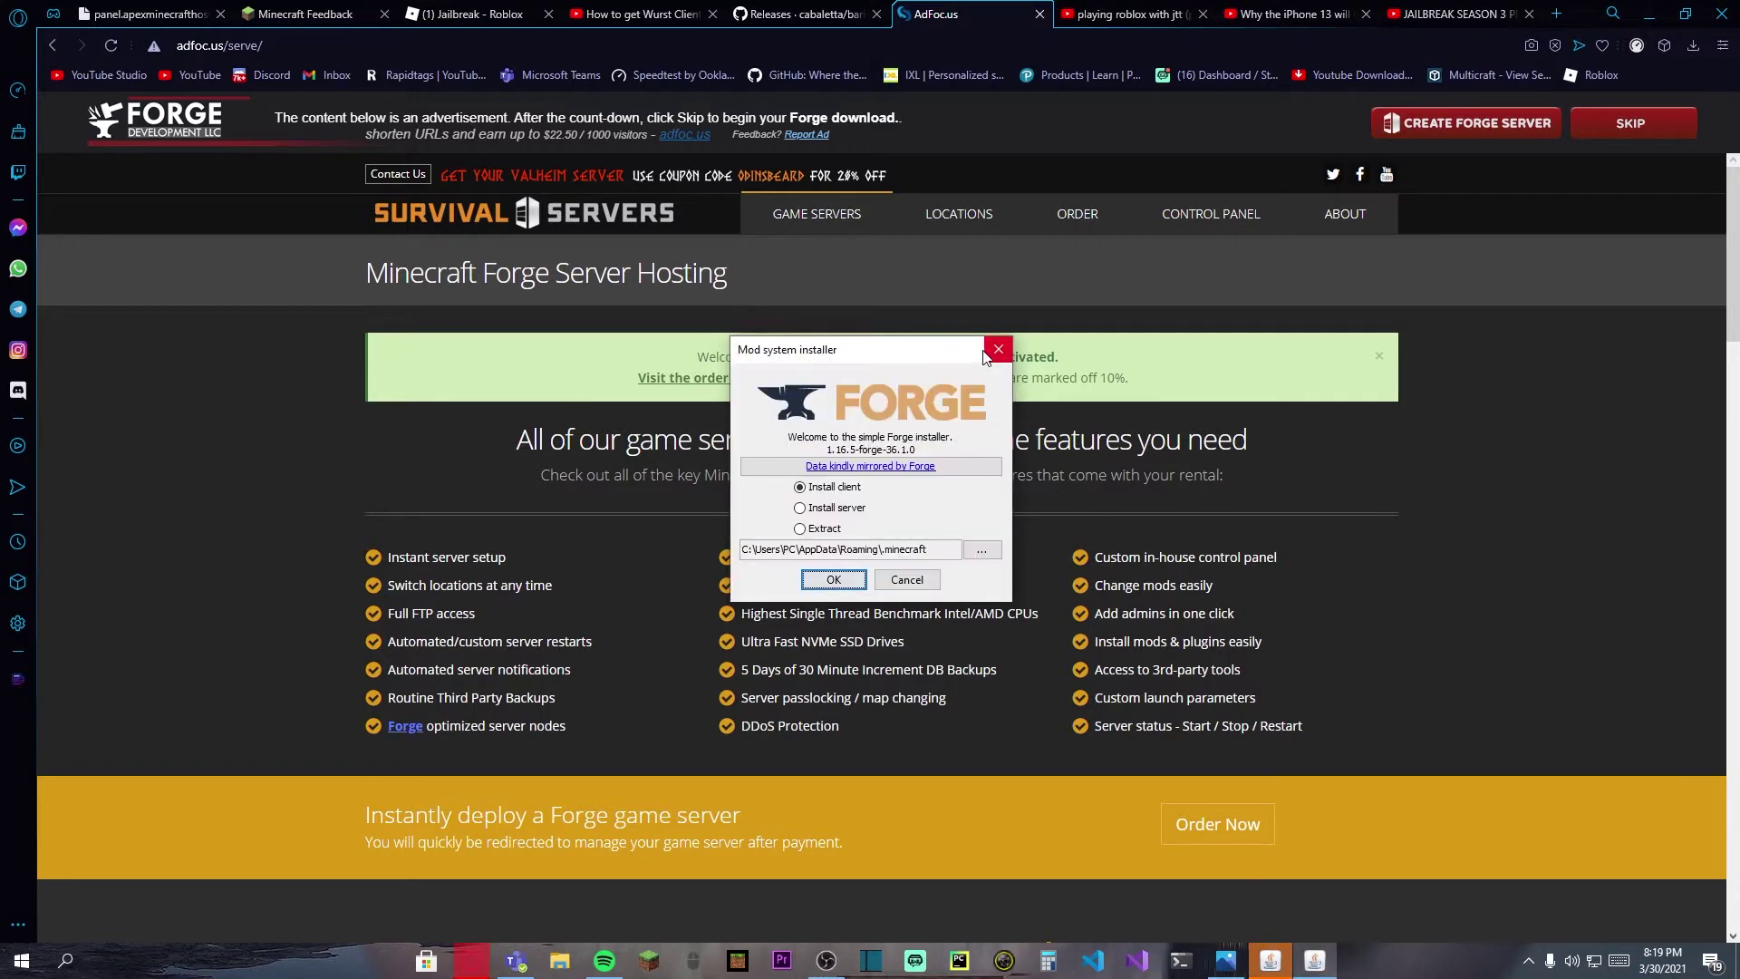
left_click(997, 350)
left_click(1269, 966)
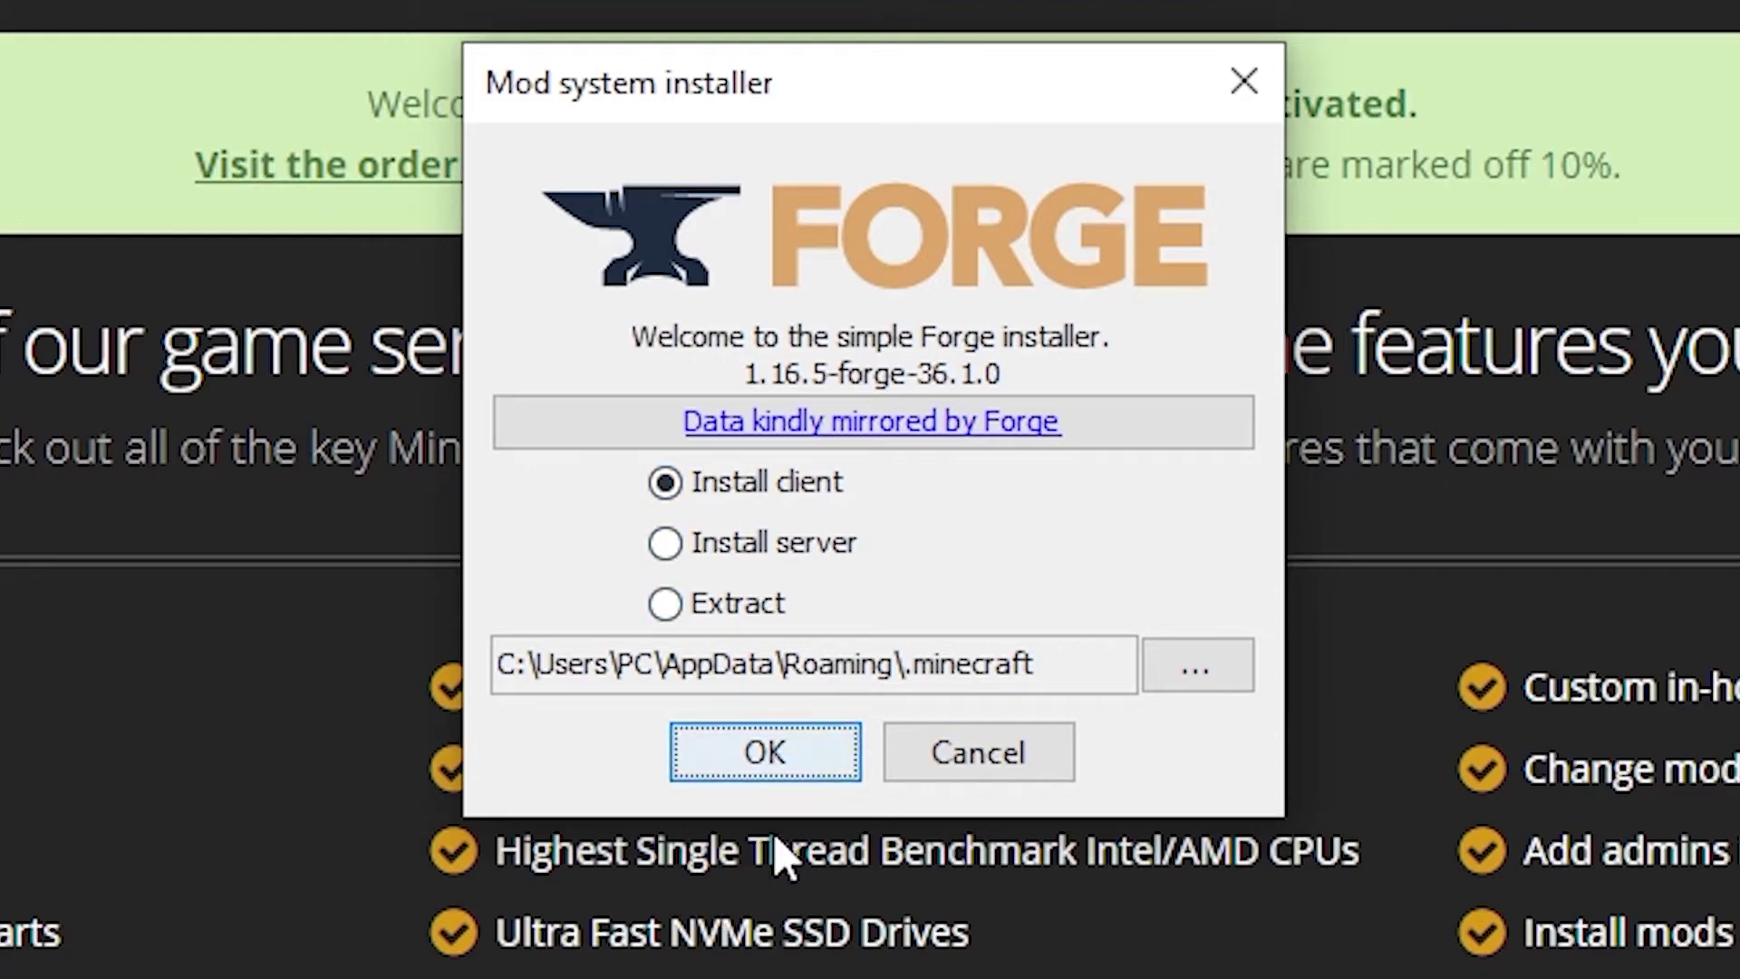
left_click(823, 765)
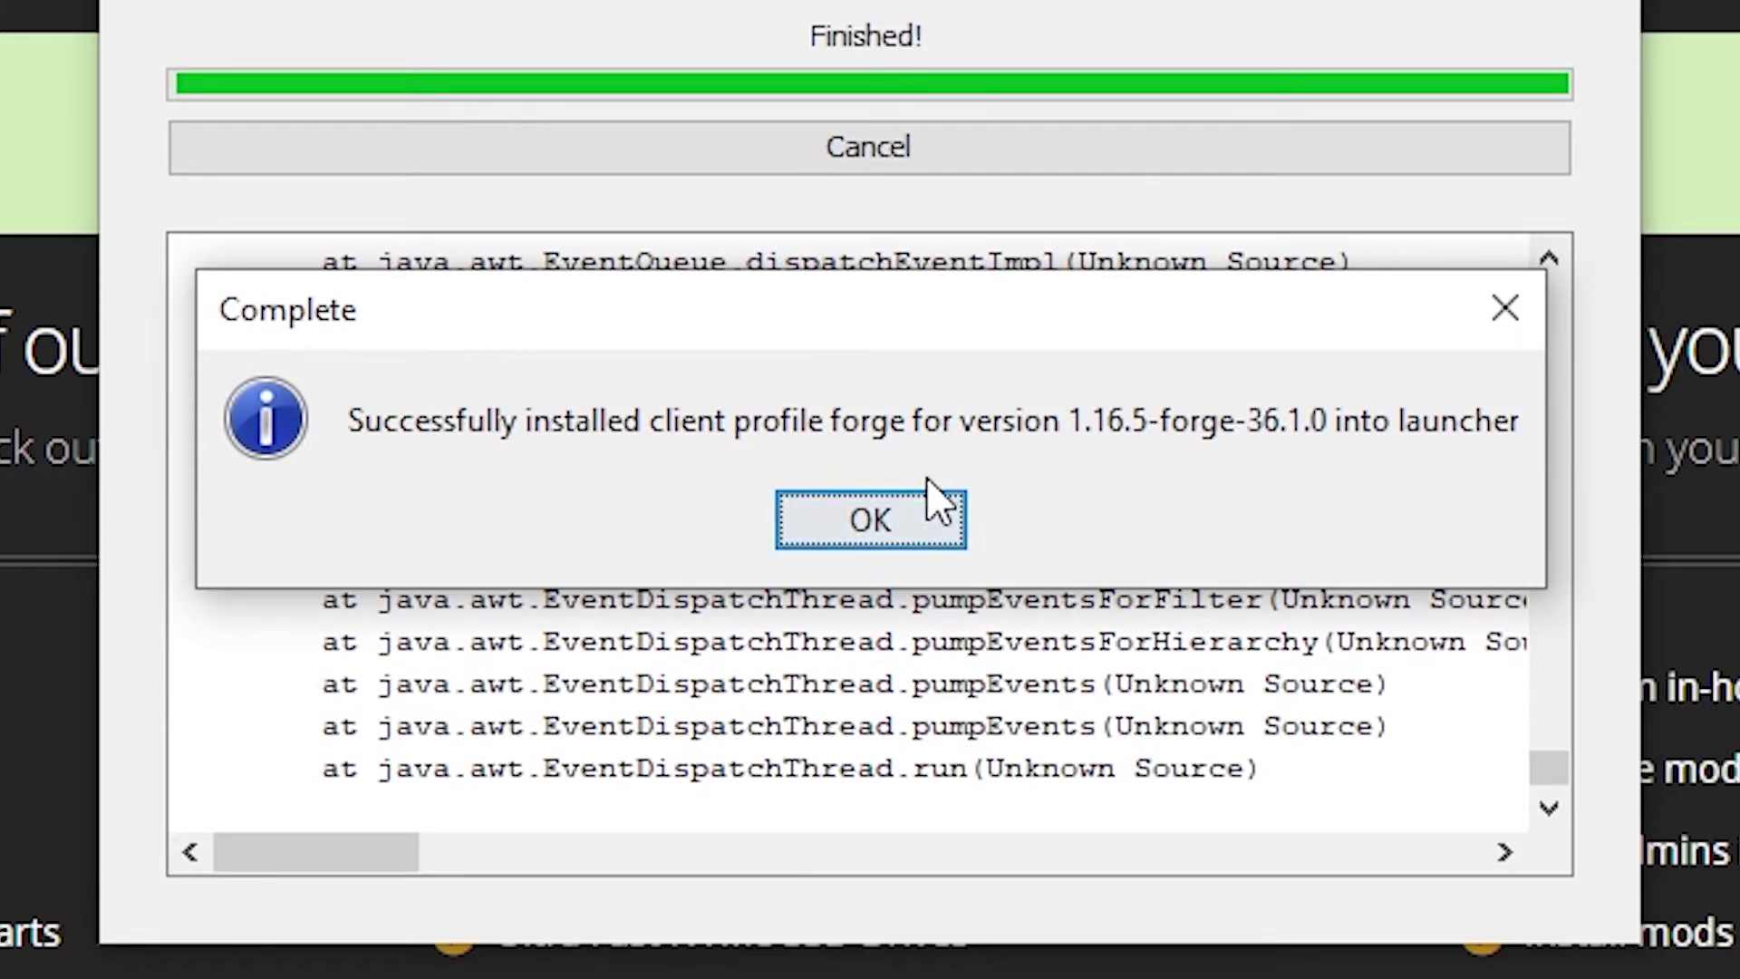
left_click(866, 531)
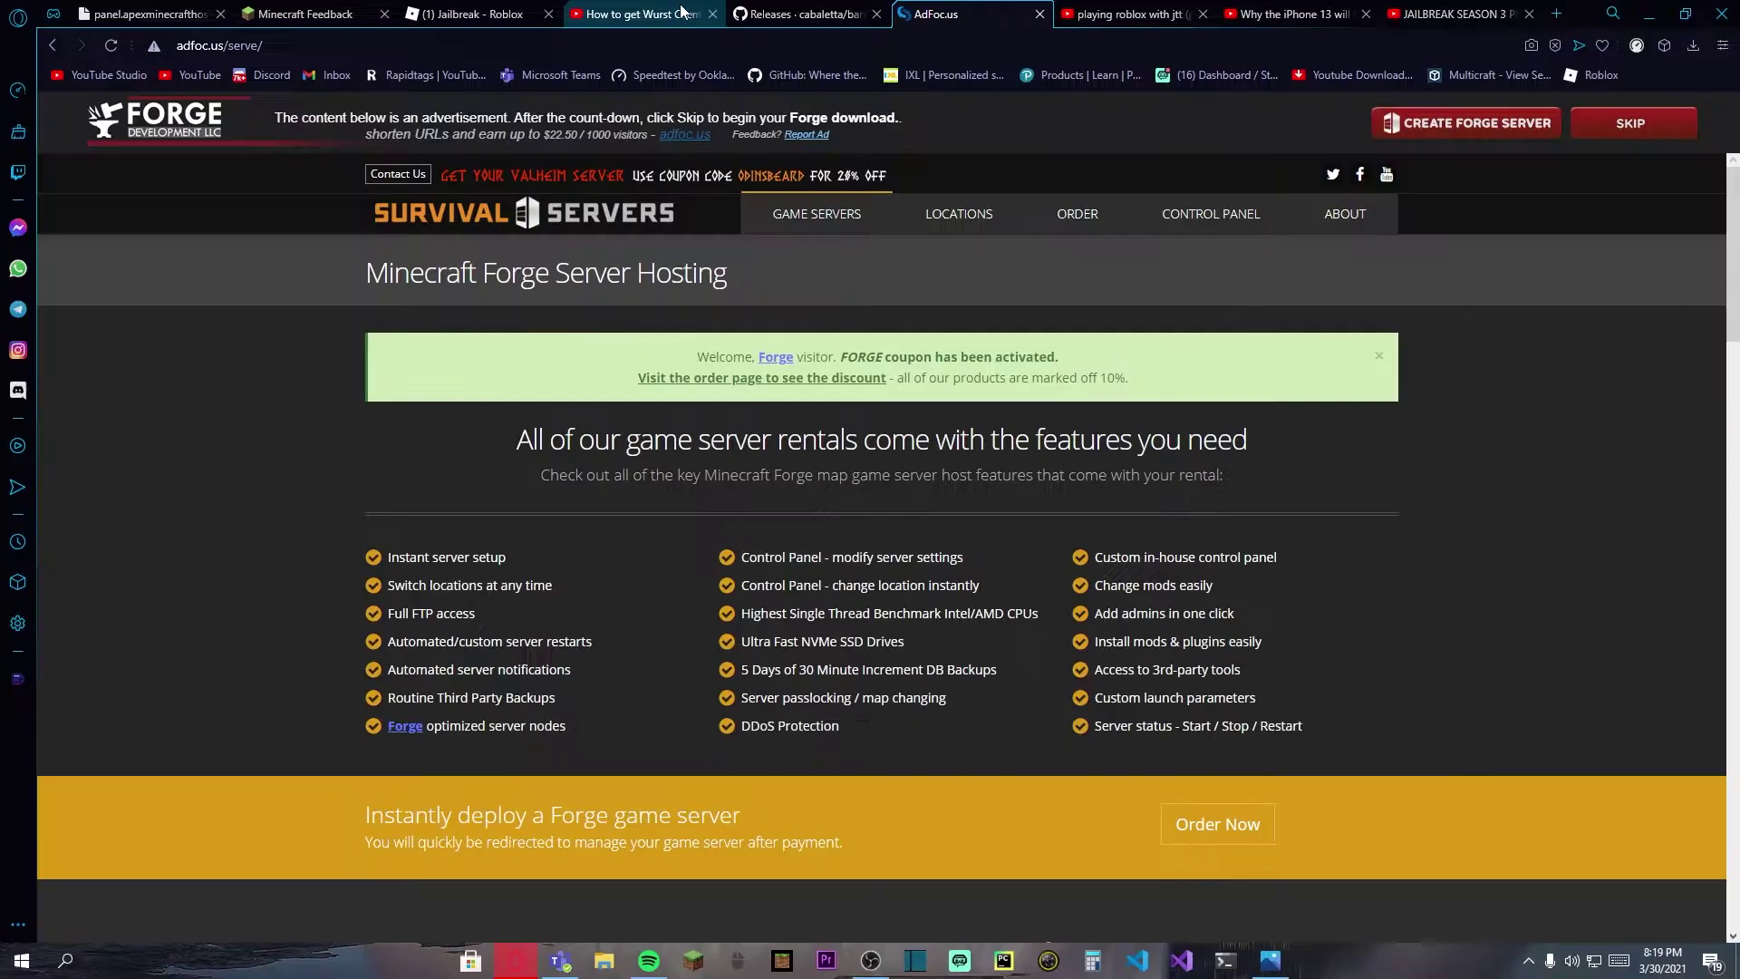
- Look over the Java downloads for each operating system and glance at the Baritone releases page
left_click(682, 11)
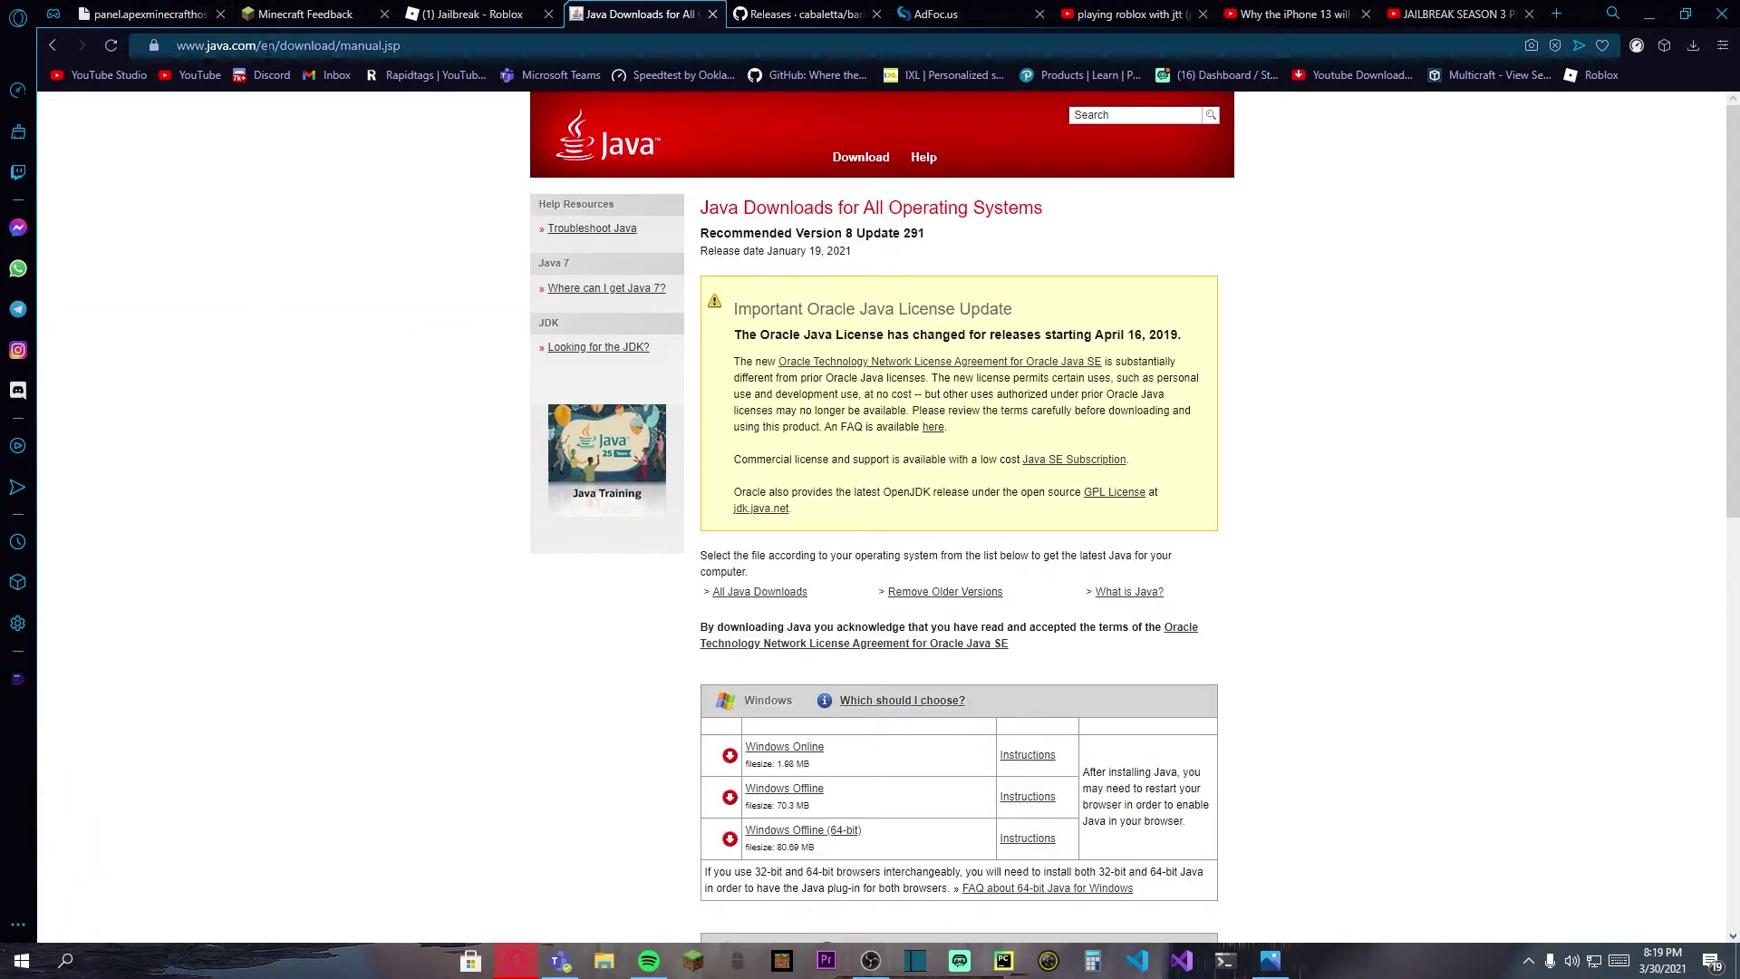
scroll(922, 439, "down", 4)
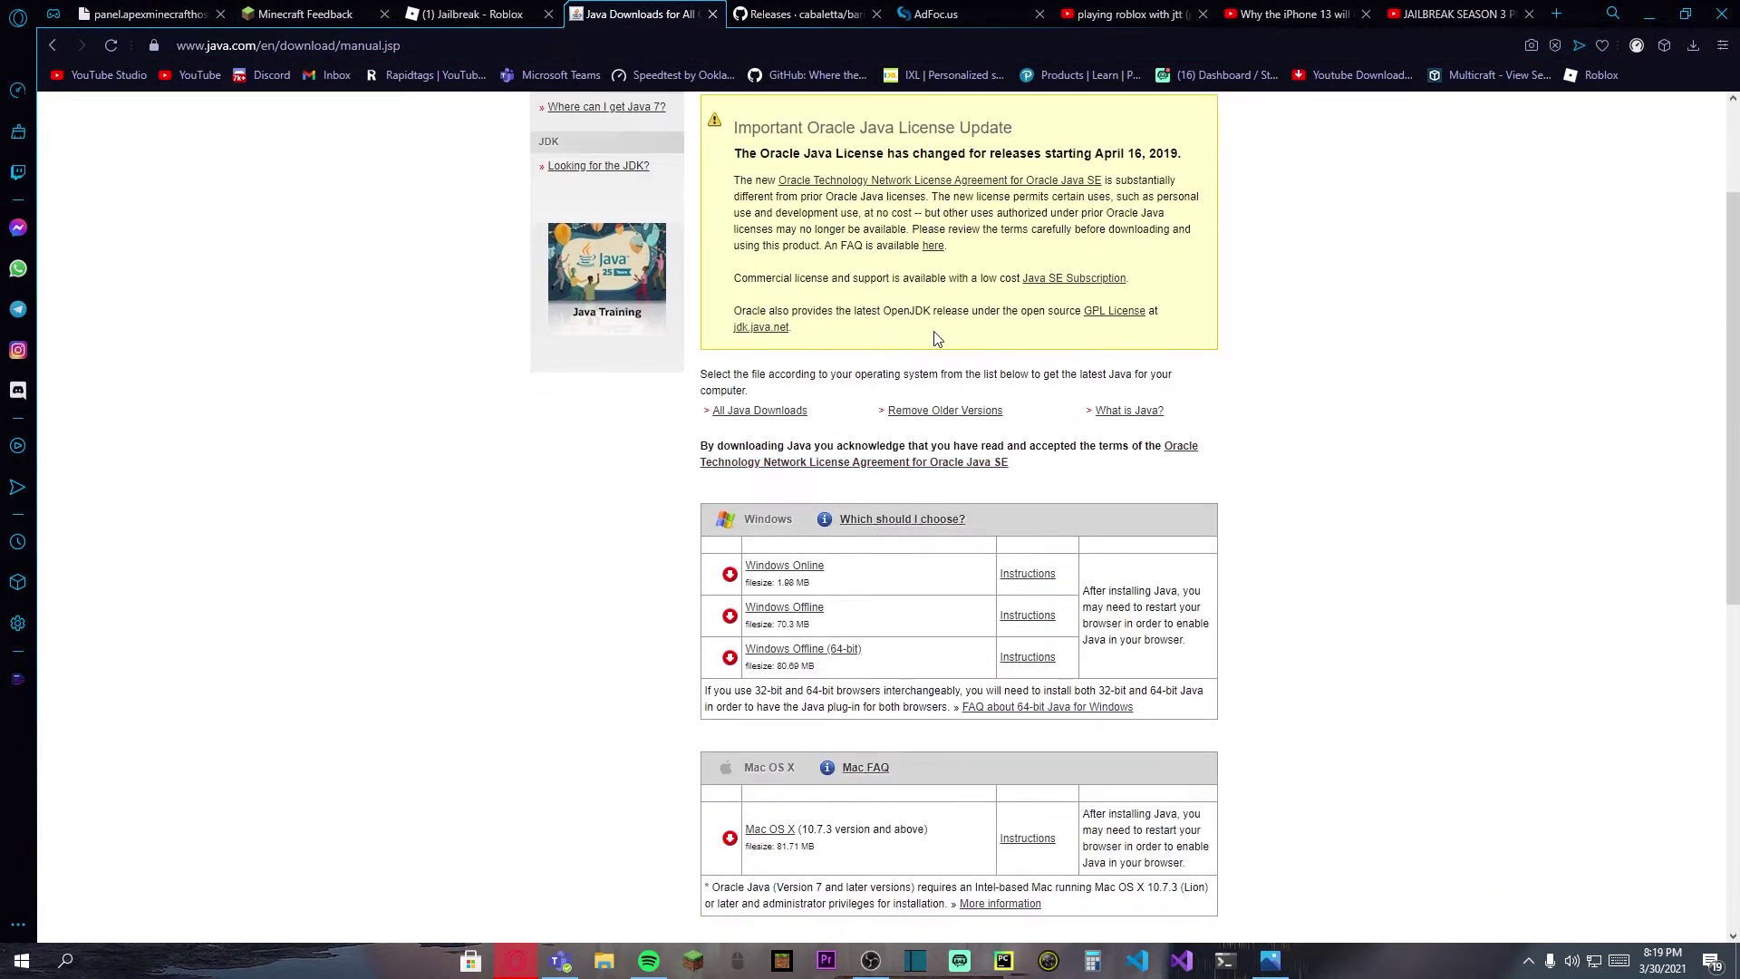
scroll(920, 357, "down", 3)
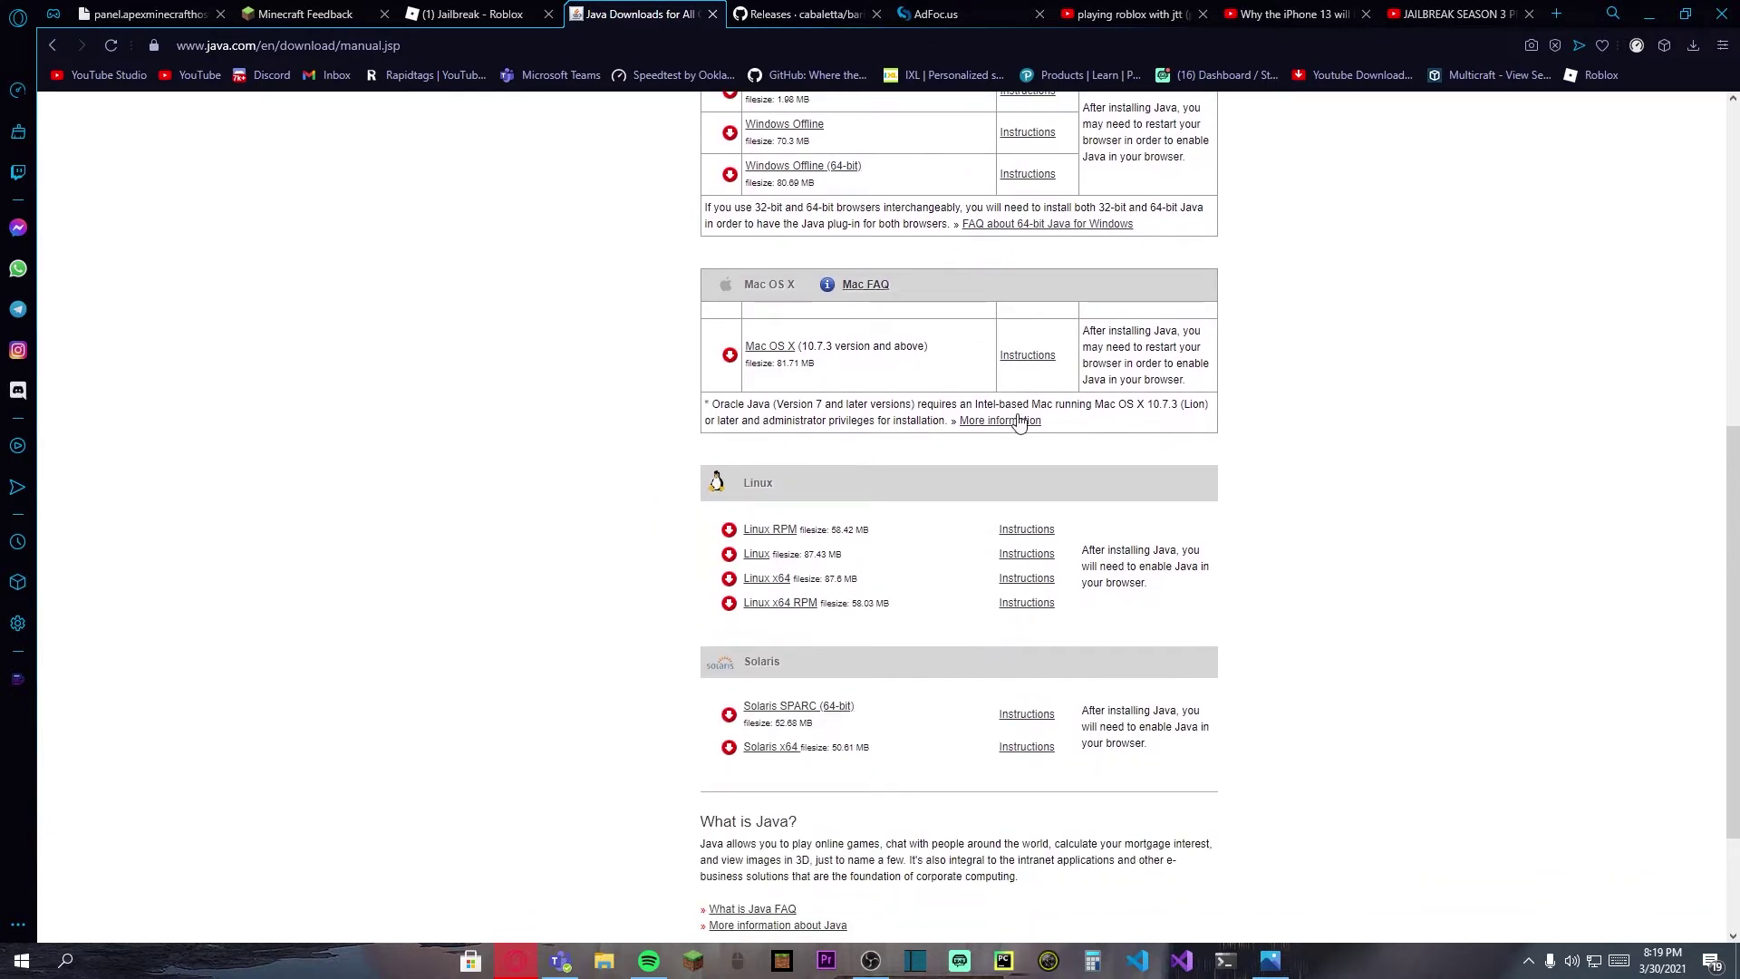
left_click(810, 11)
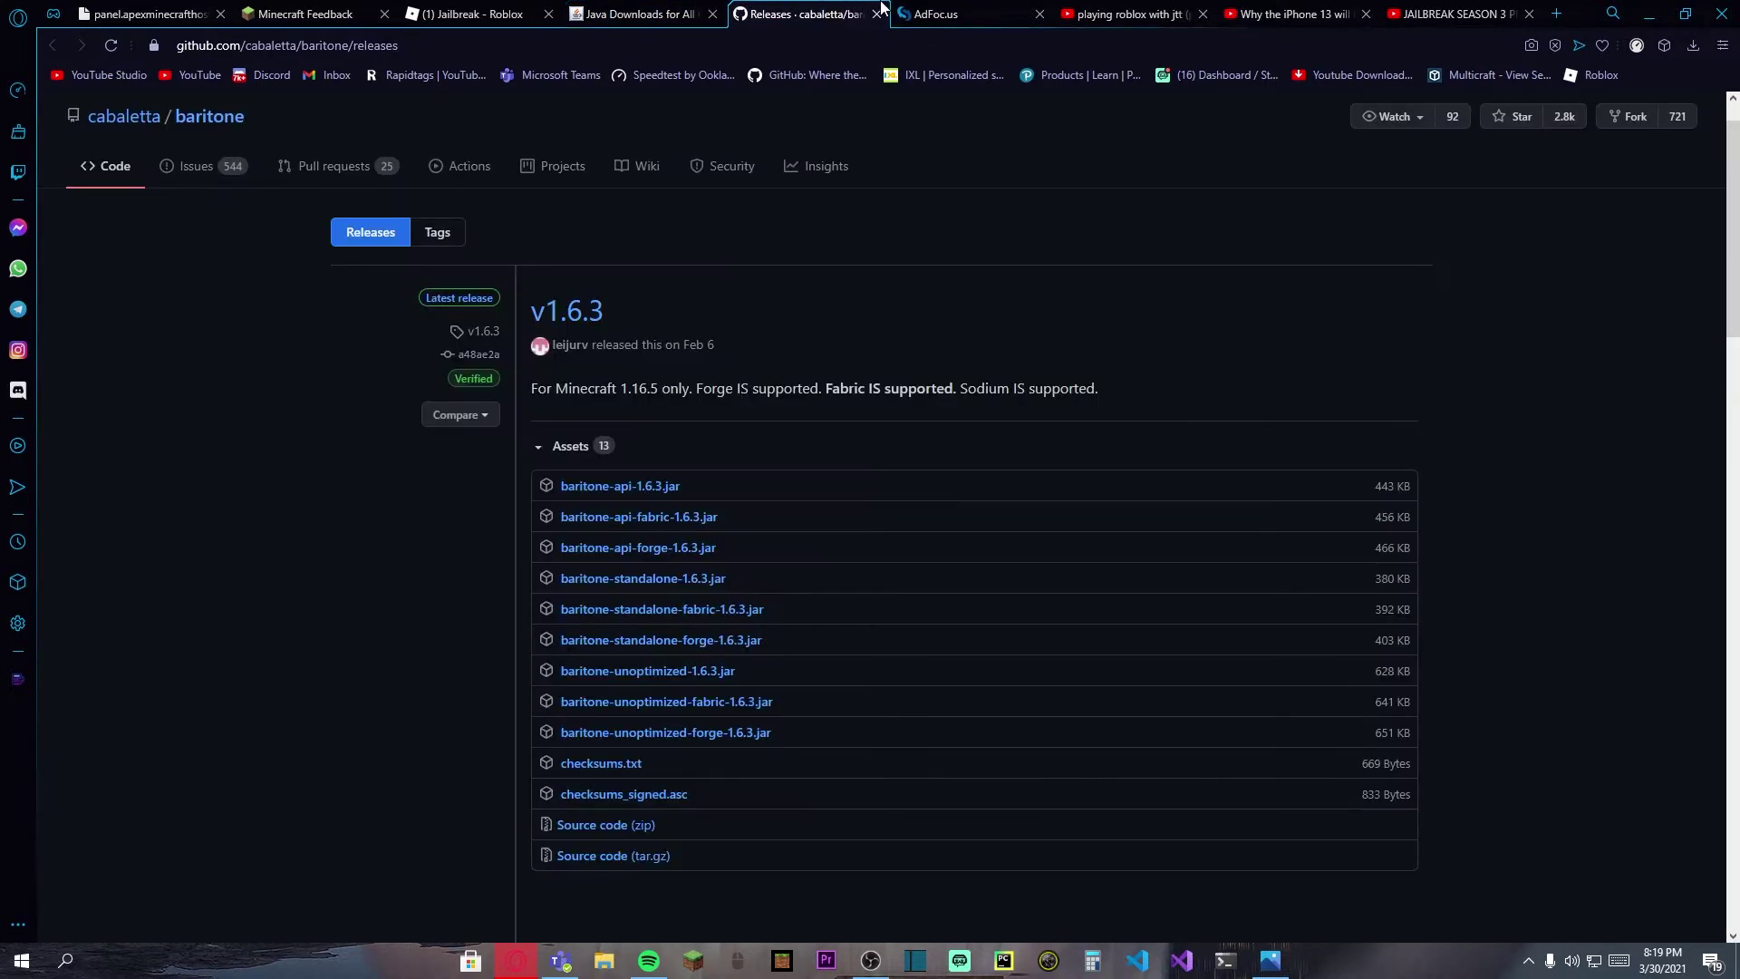
left_click(933, 11)
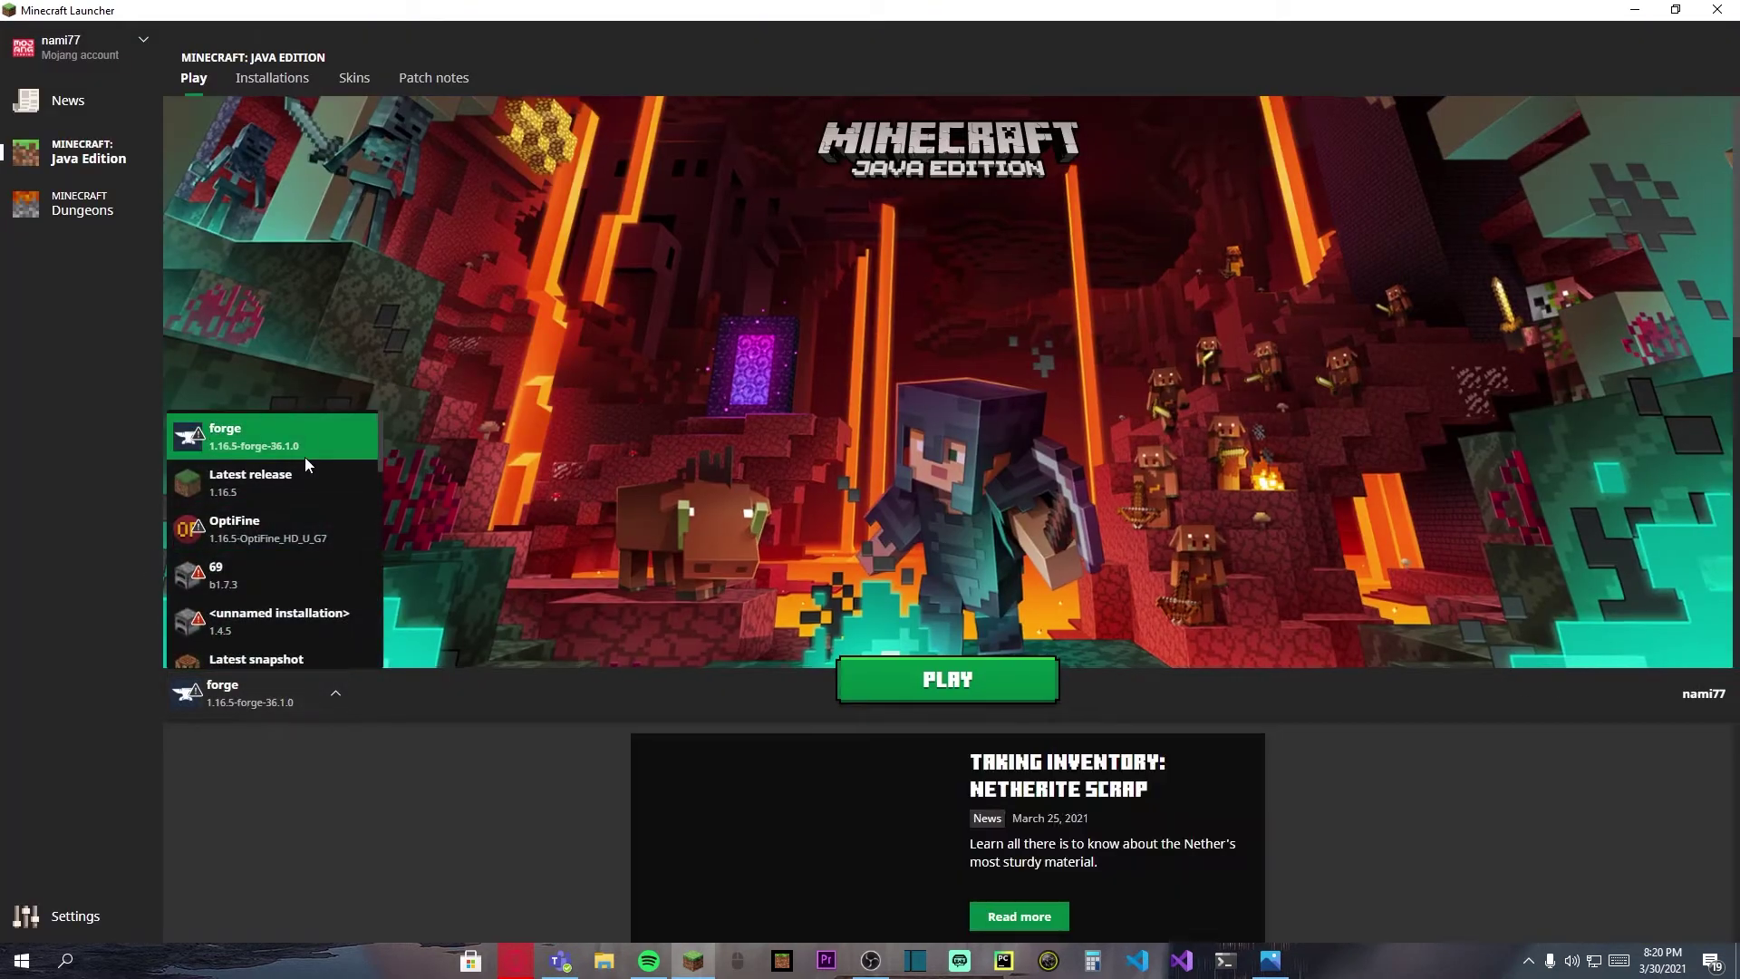
- Look through the versions offered for a new installation in the Minecraft Launcher for Forge releases, and leave without creating one
left_click(272, 78)
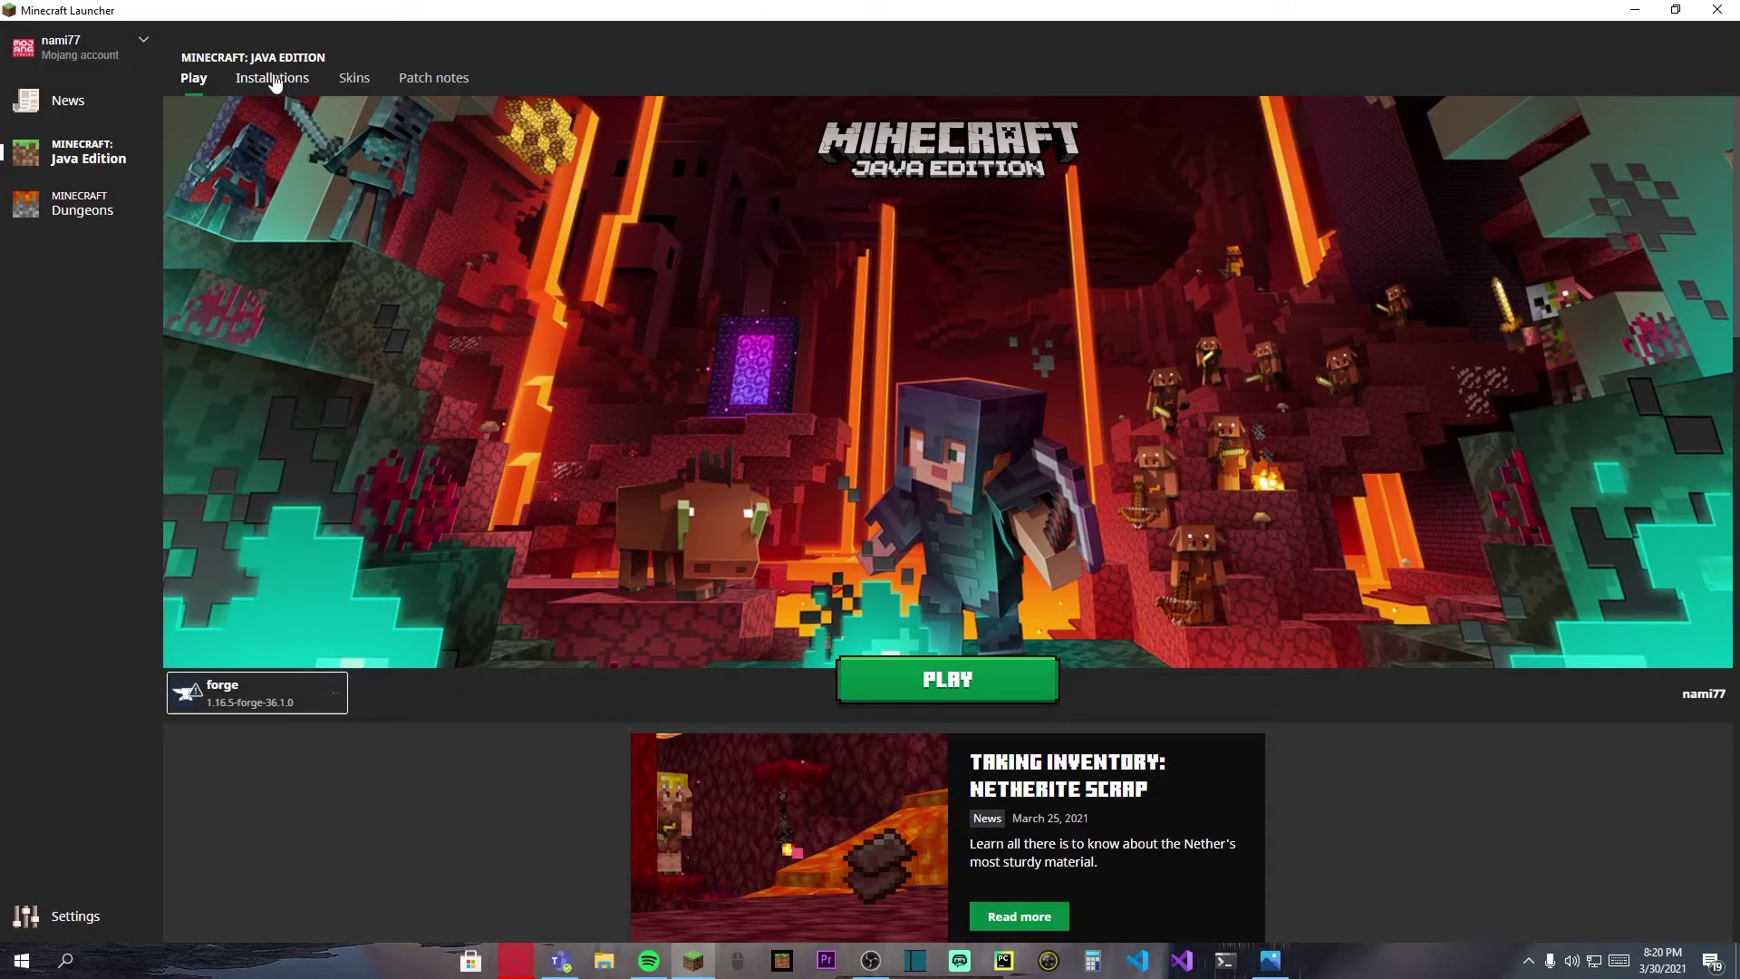
left_click(588, 127)
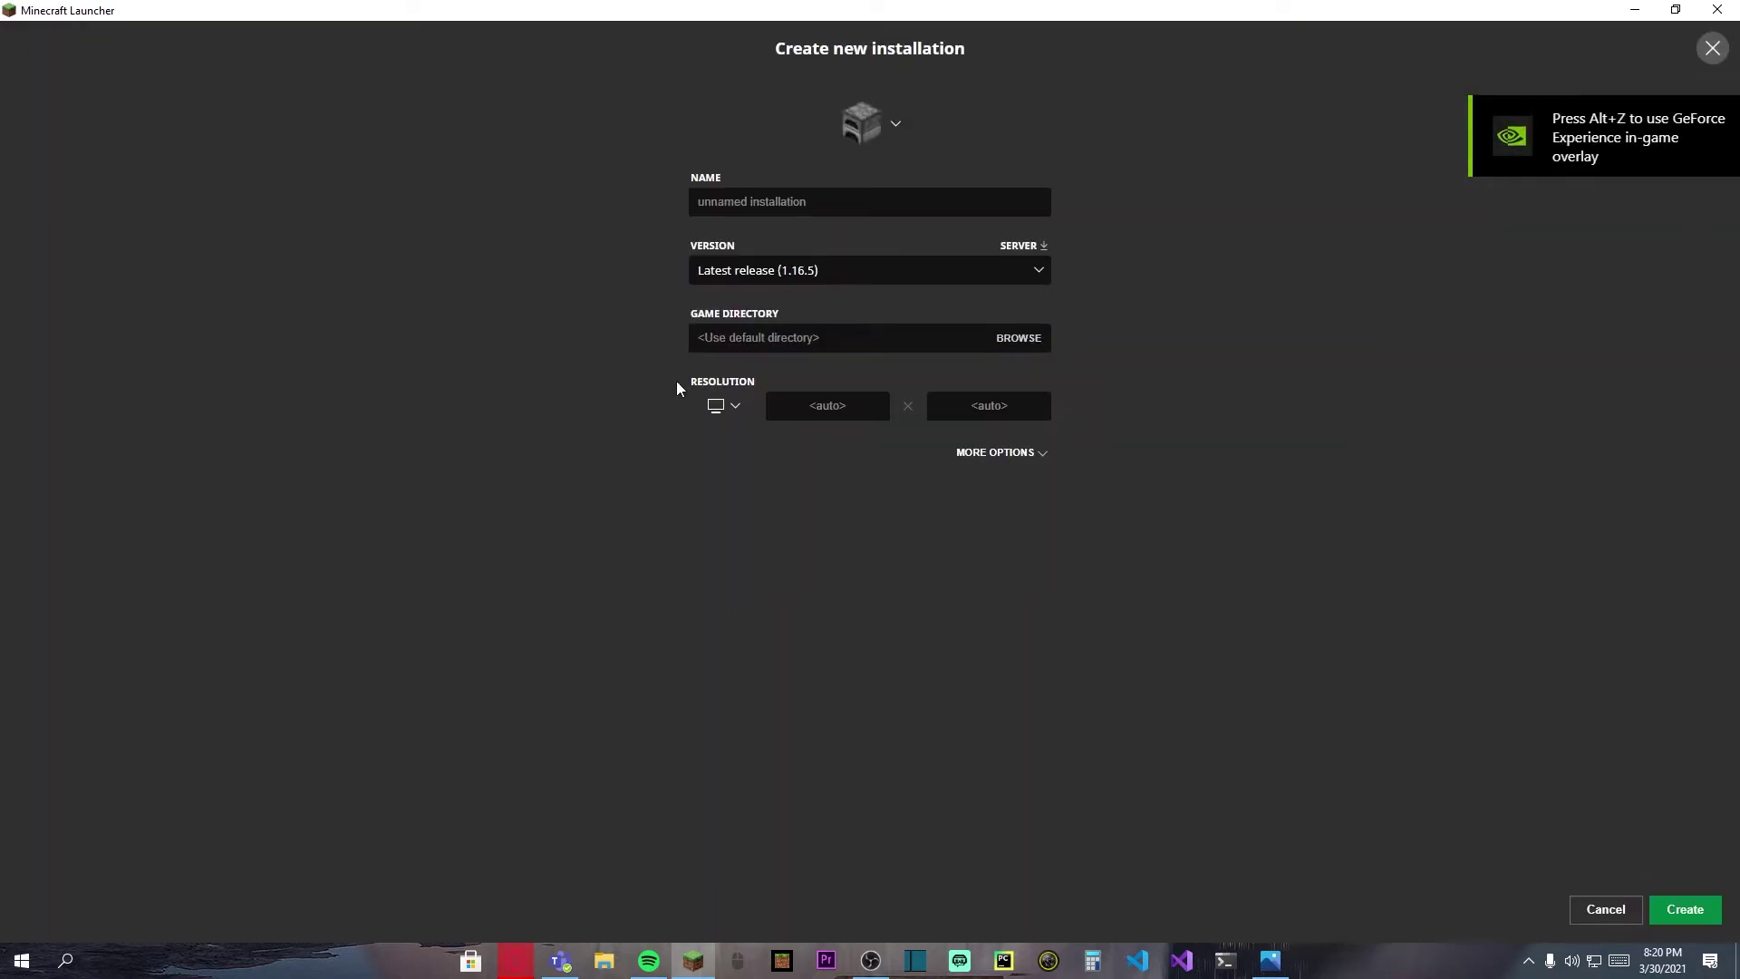
left_click(1647, 904)
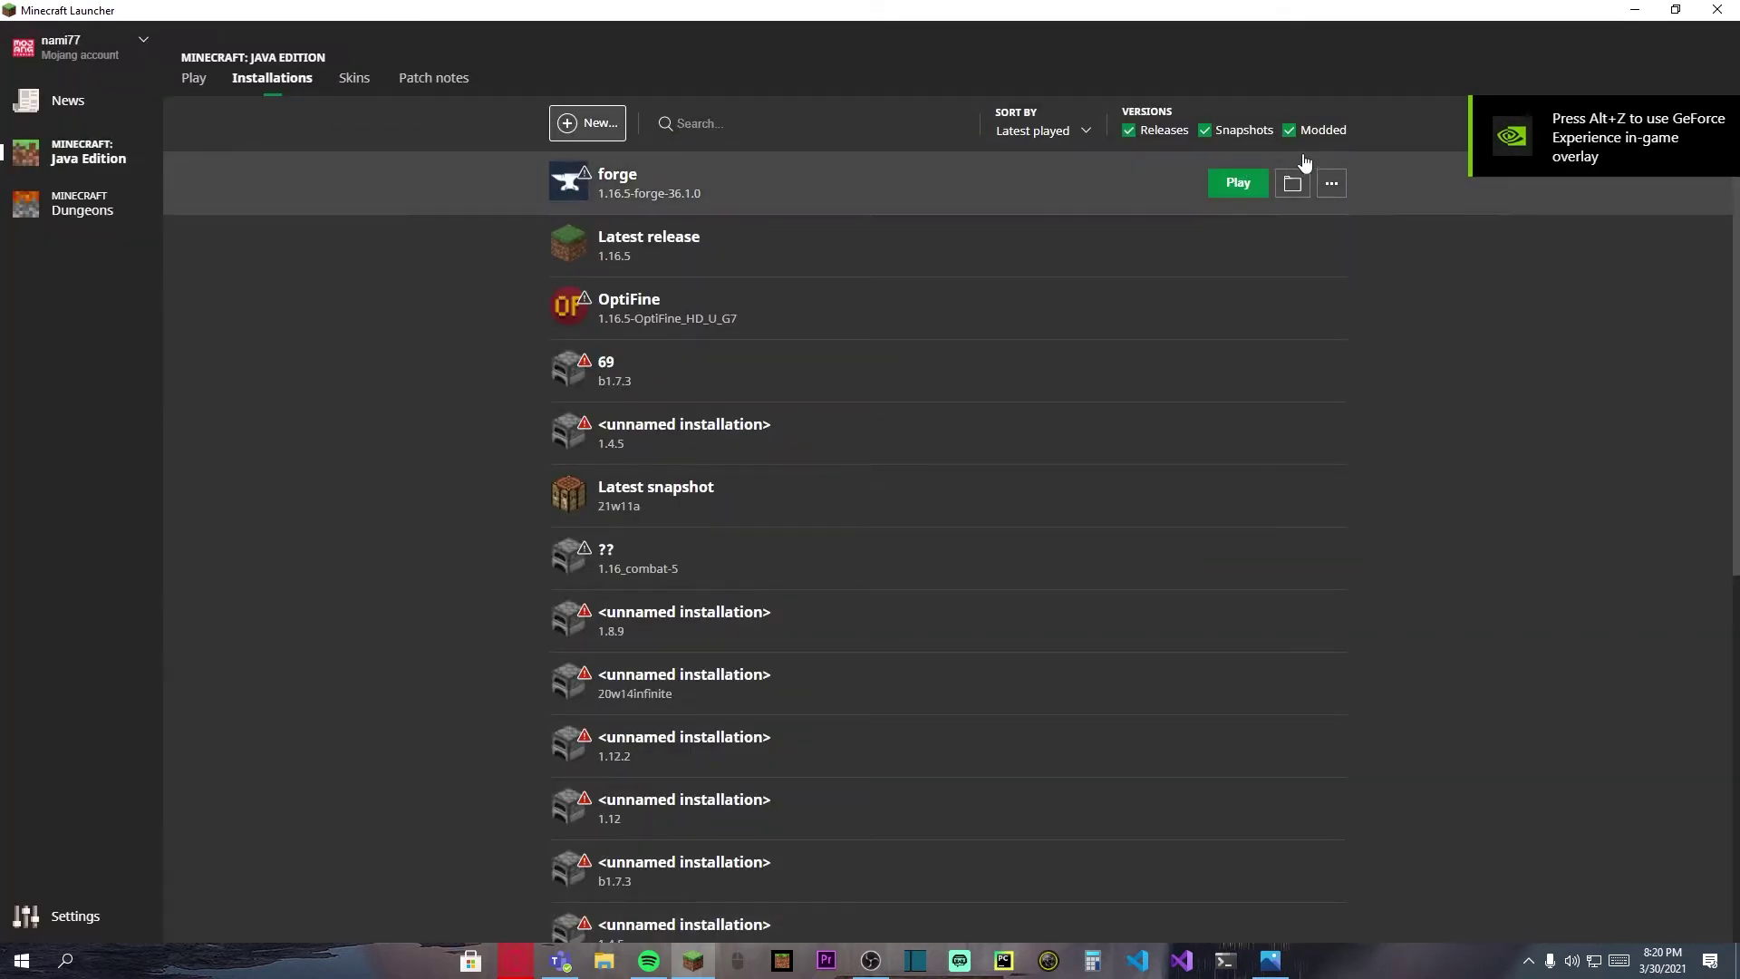
left_click(625, 127)
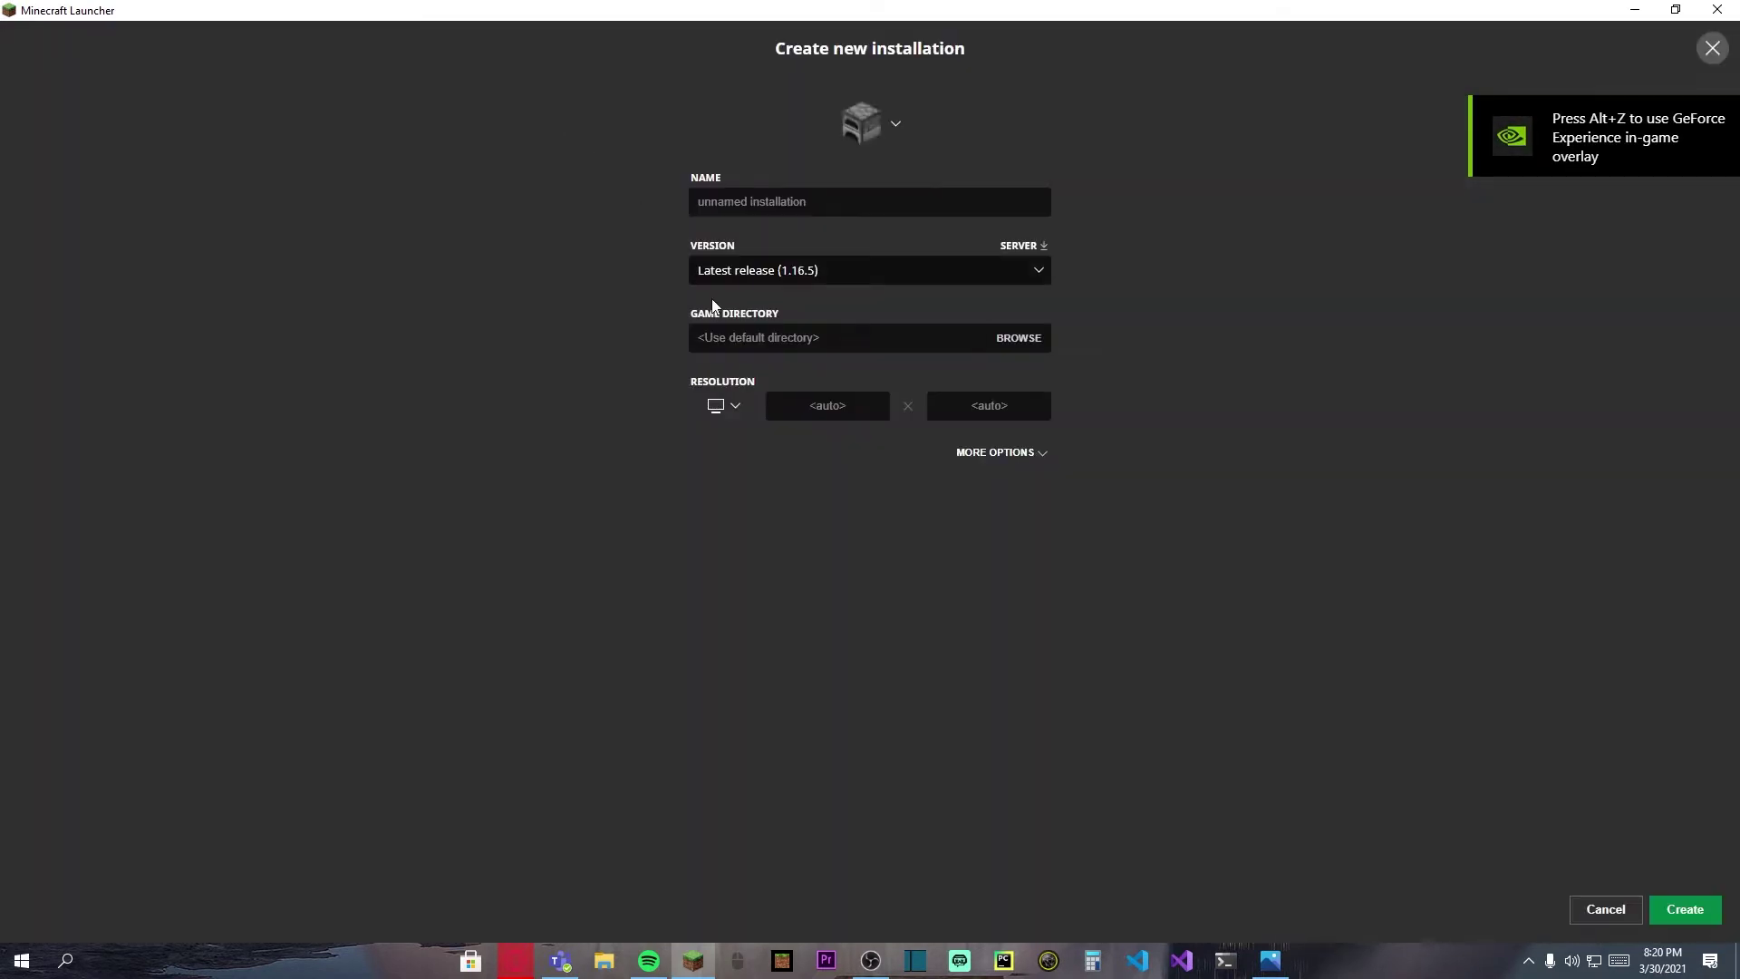
left_click(758, 272)
scroll(798, 408, "down", 5)
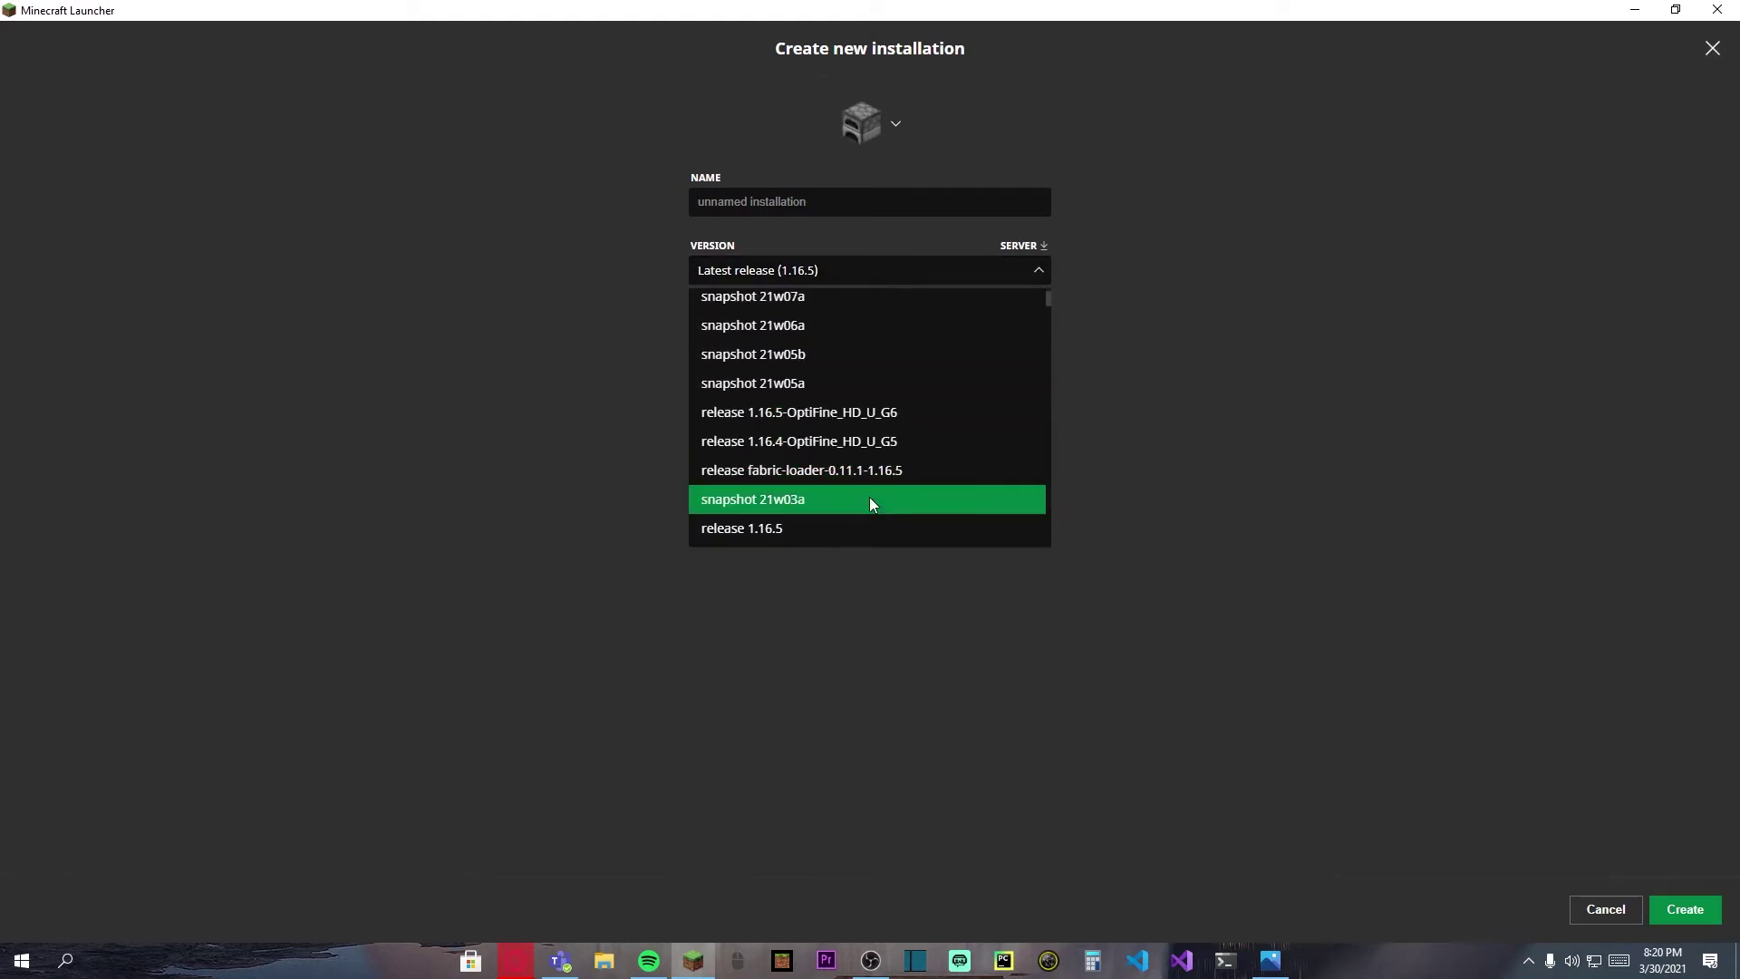
scroll(845, 464, "down", 3)
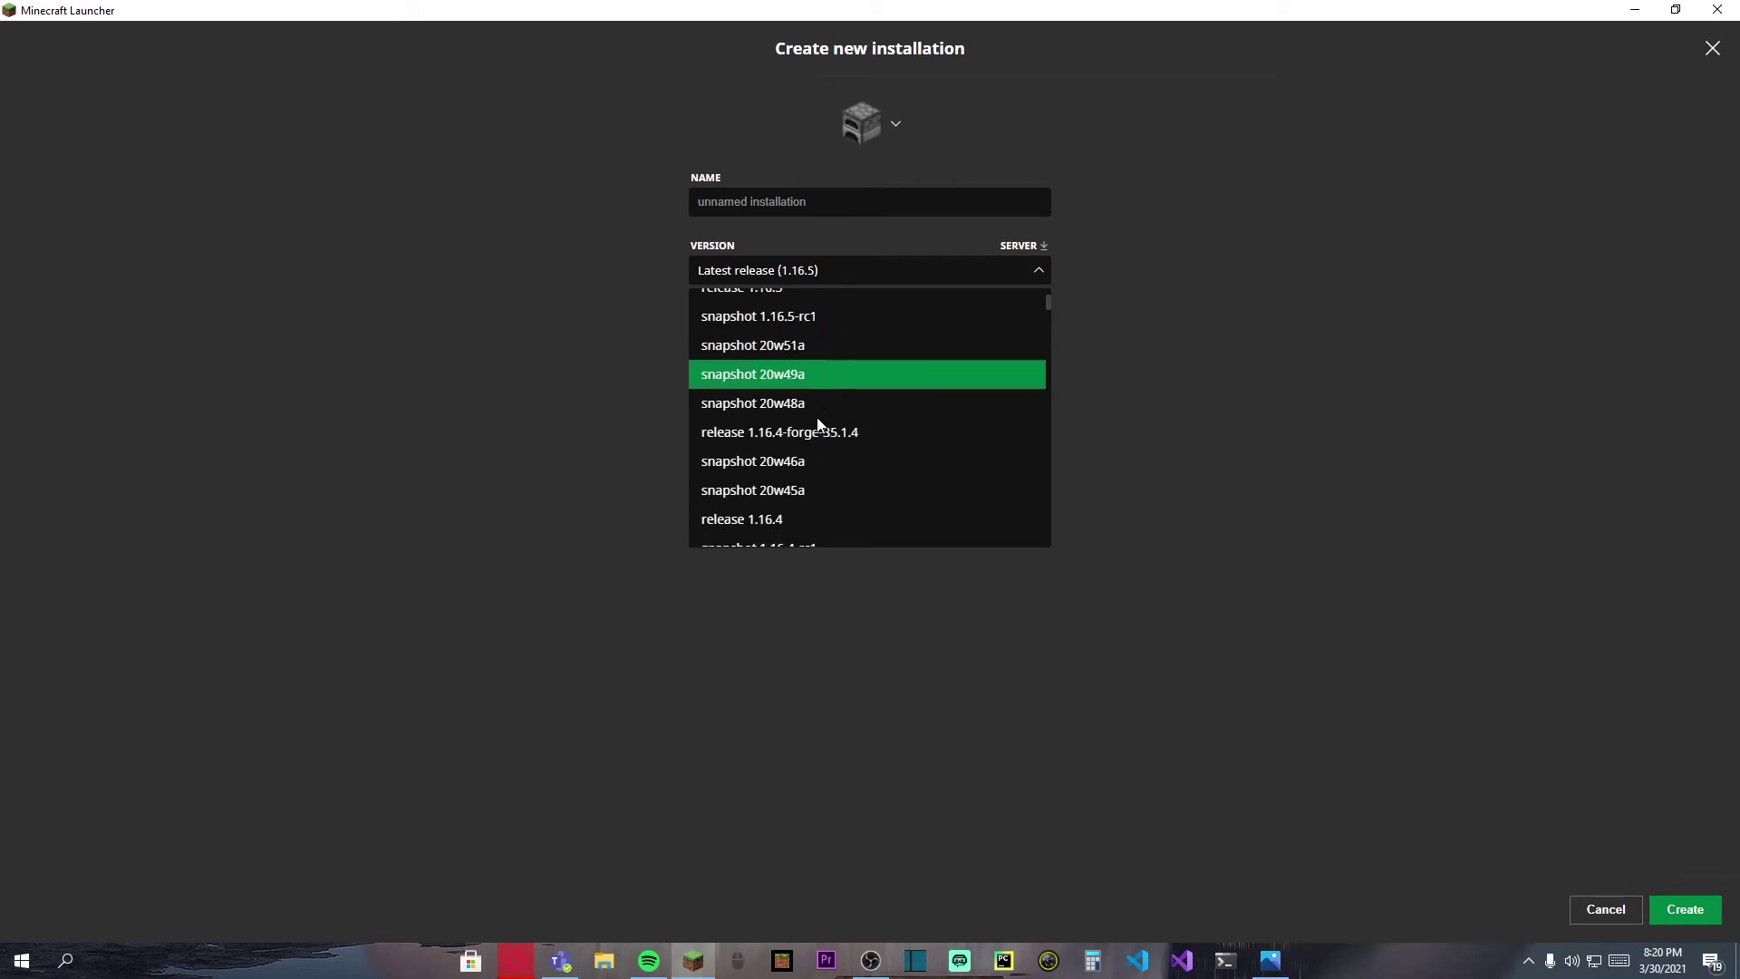
scroll(818, 420, "down", 2)
scroll(820, 412, "up", 1)
scroll(825, 406, "down", 1)
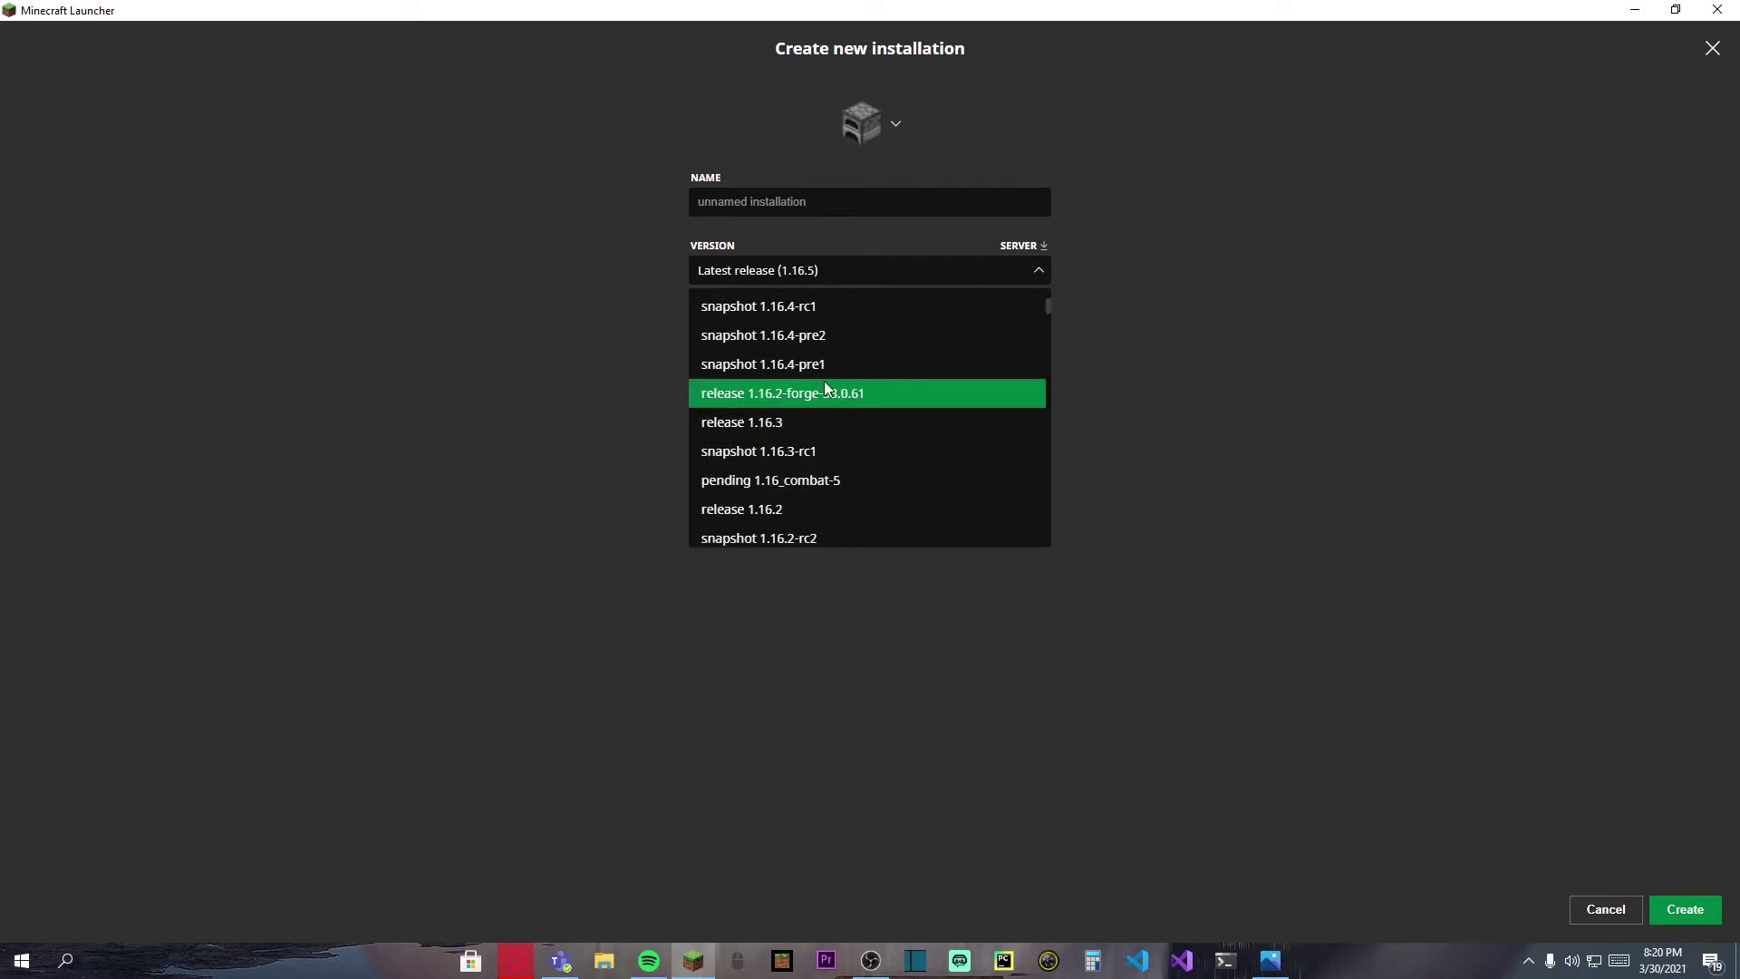
left_click(1611, 910)
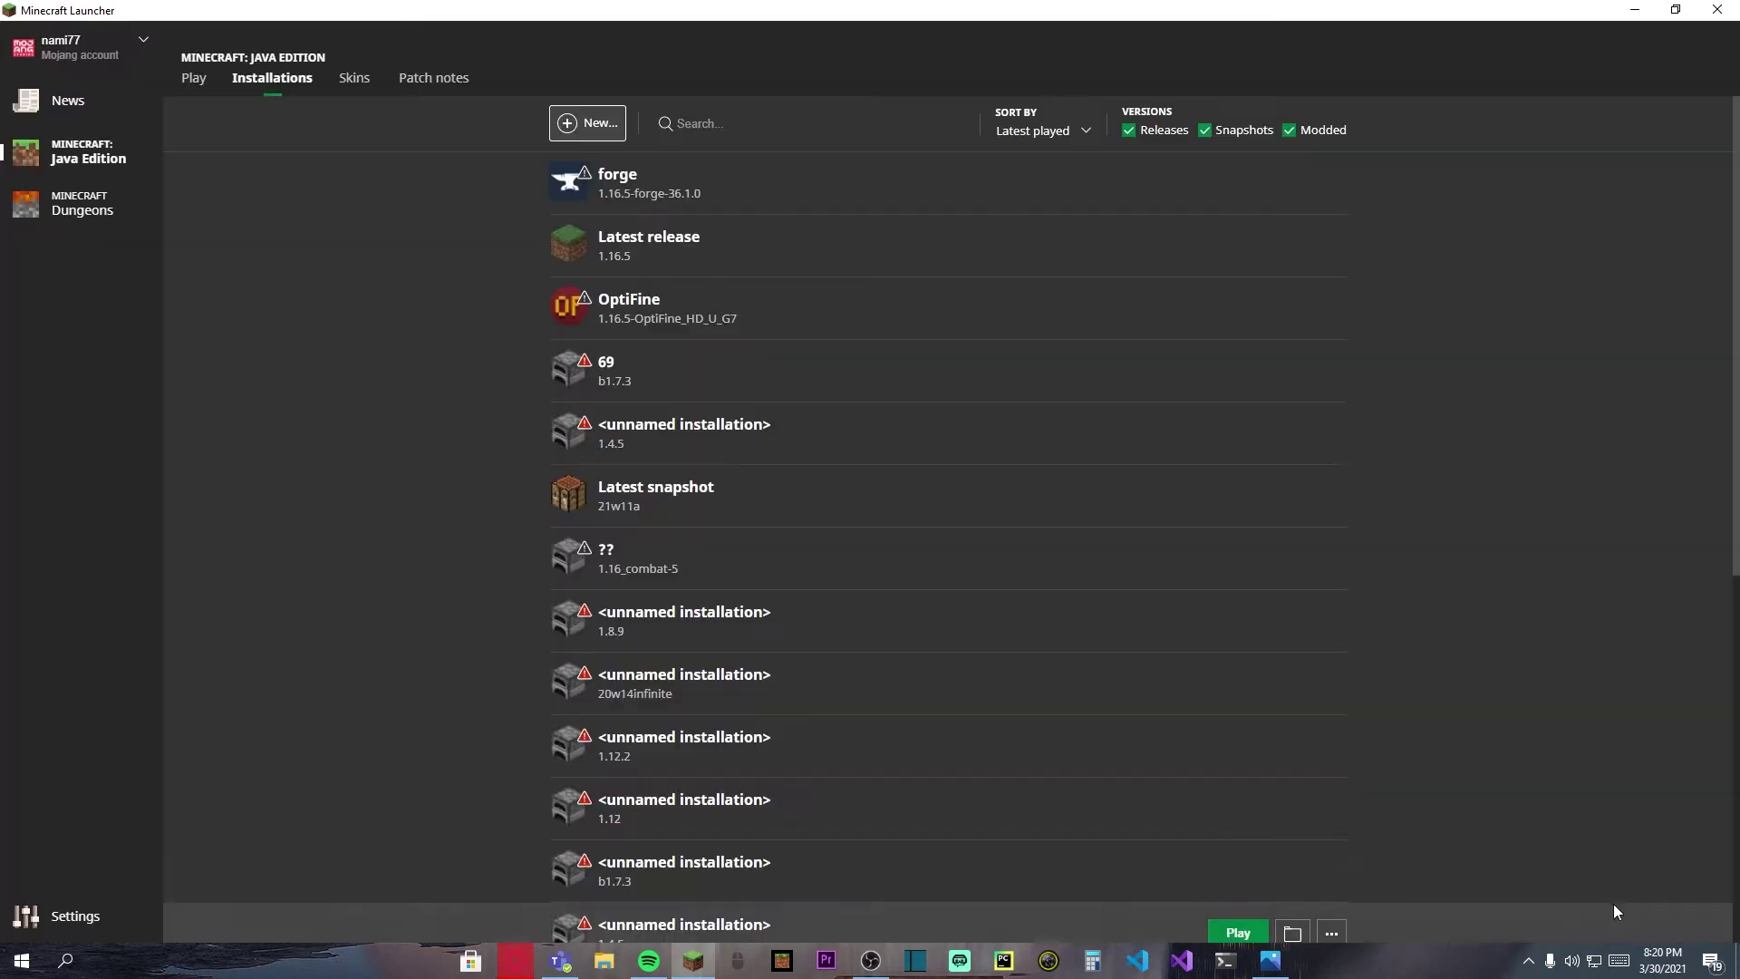
- Look through the launcher's existing installations and return to the browser
scroll(722, 312, "down", 6)
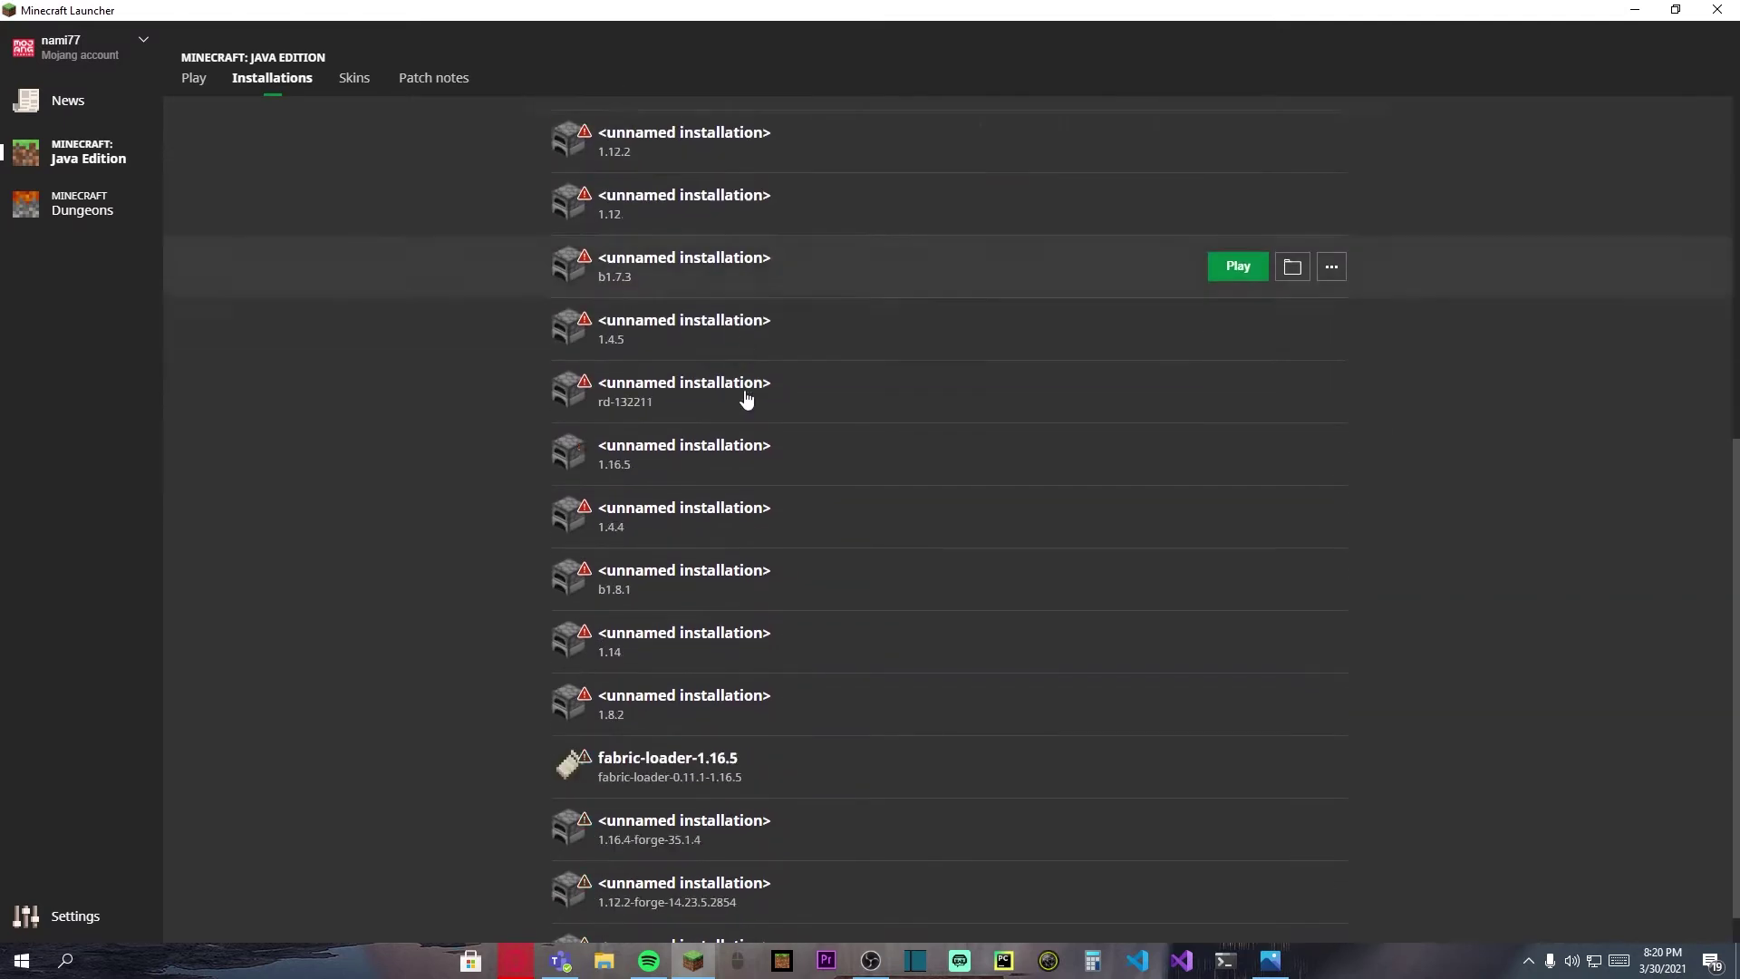
scroll(749, 400, "up", 4)
scroll(721, 334, "up", 3)
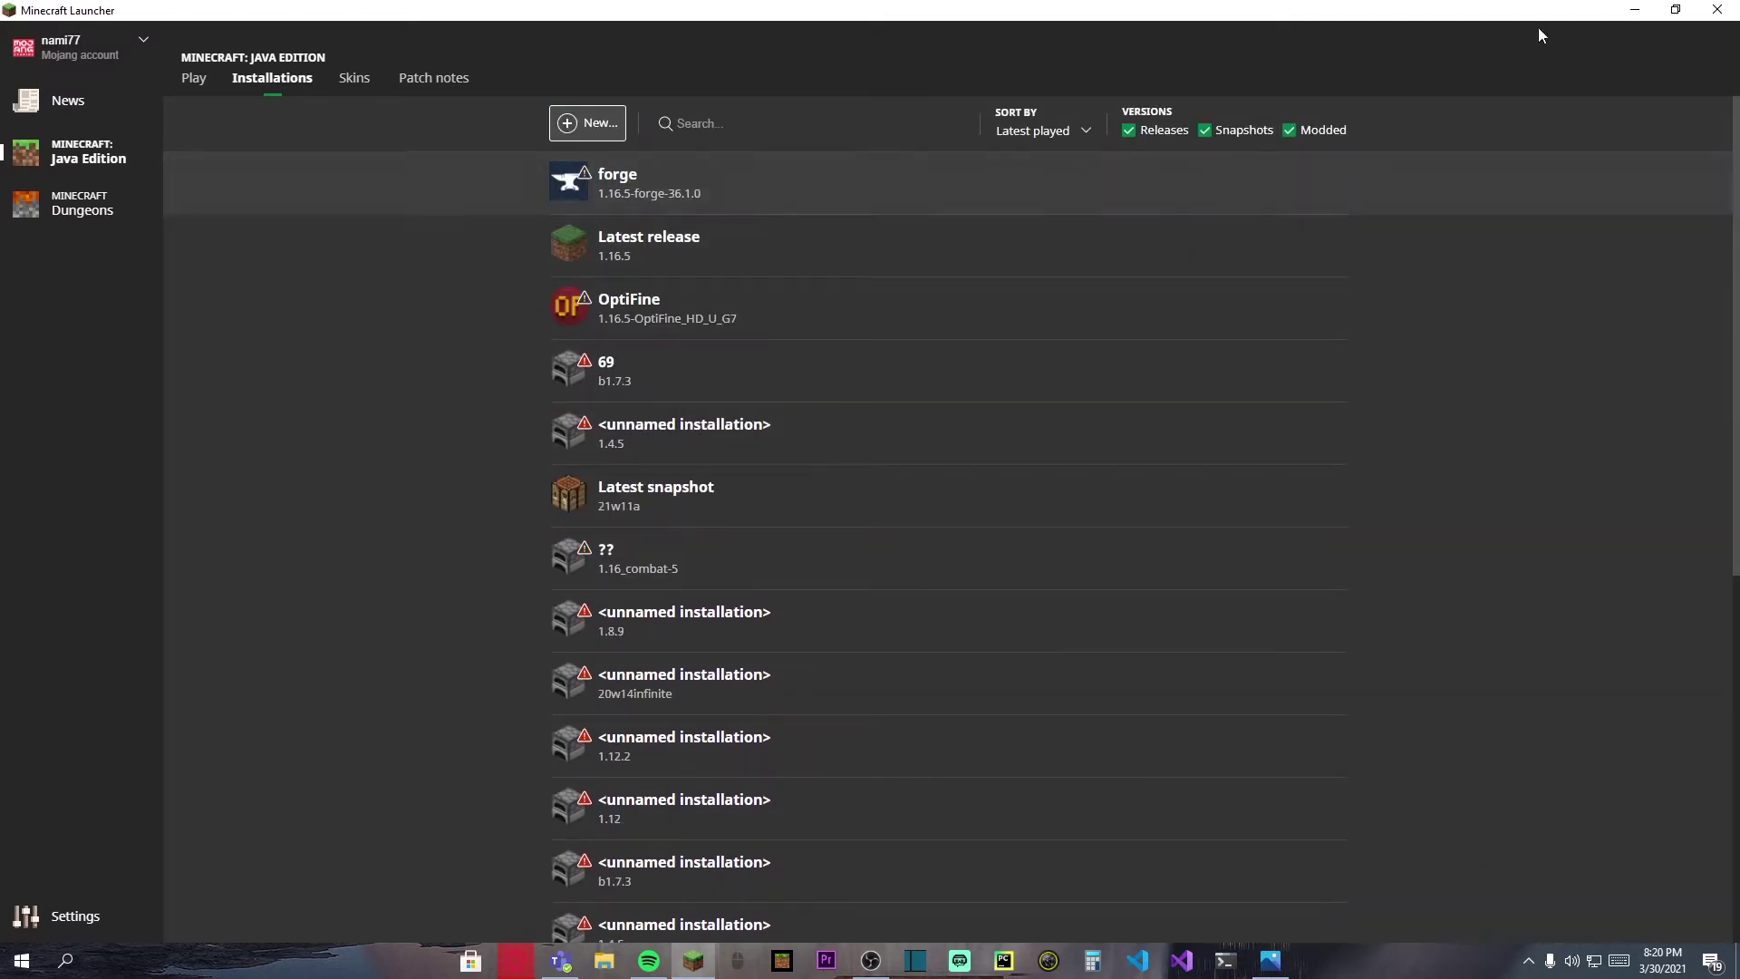
left_click(1629, 10)
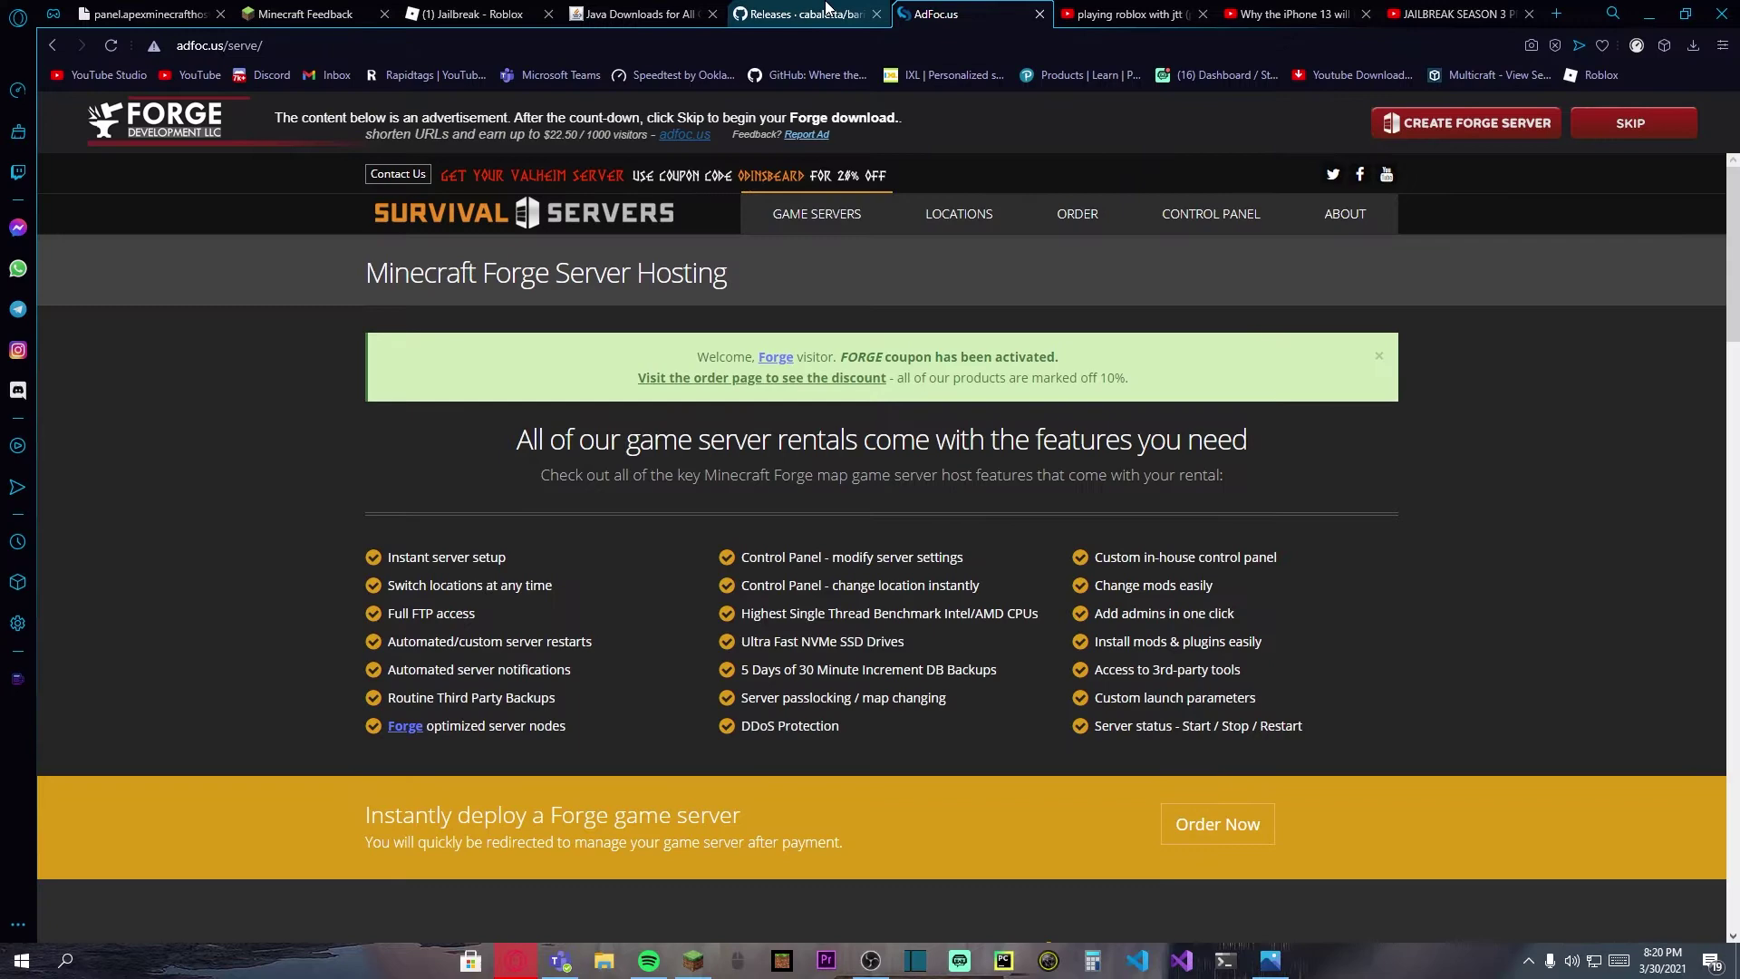
- Download baritone-api-forge-1.6.3.jar from the Baritone v1.6.3 release into Downloads and show it in its folder
left_click(800, 14)
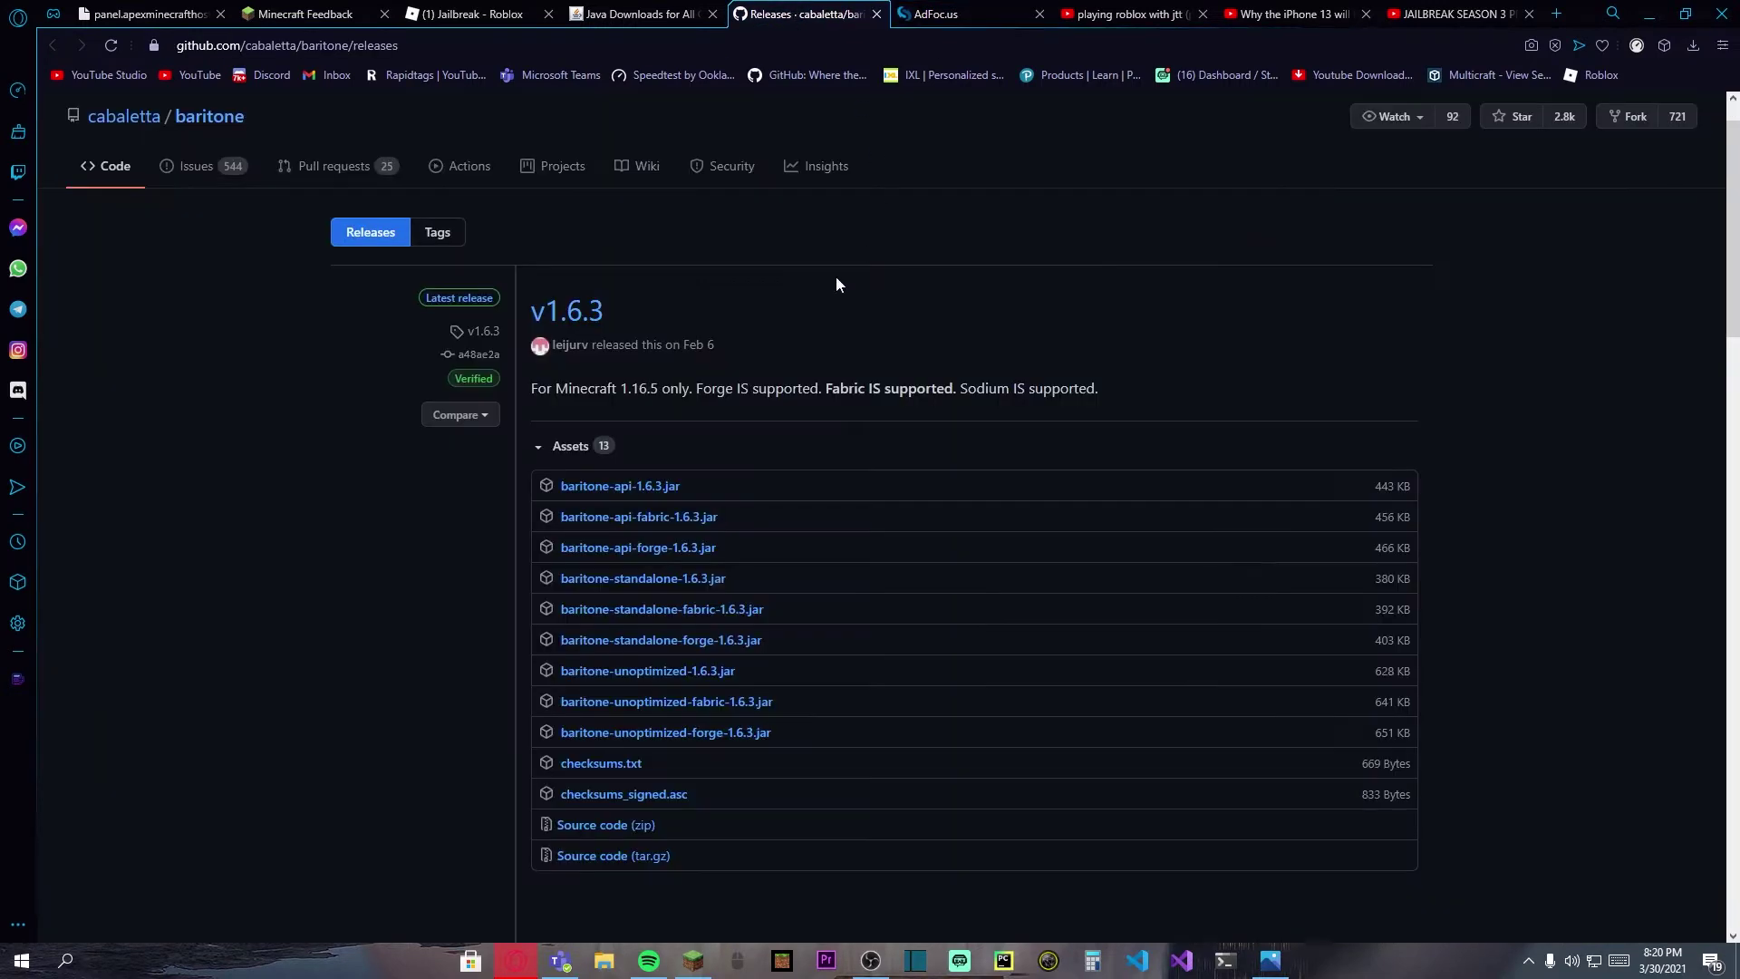
mouse_move(177, 45)
left_mouse_down()
mouse_move(394, 45)
mouse_move(191, 45)
left_mouse_up()
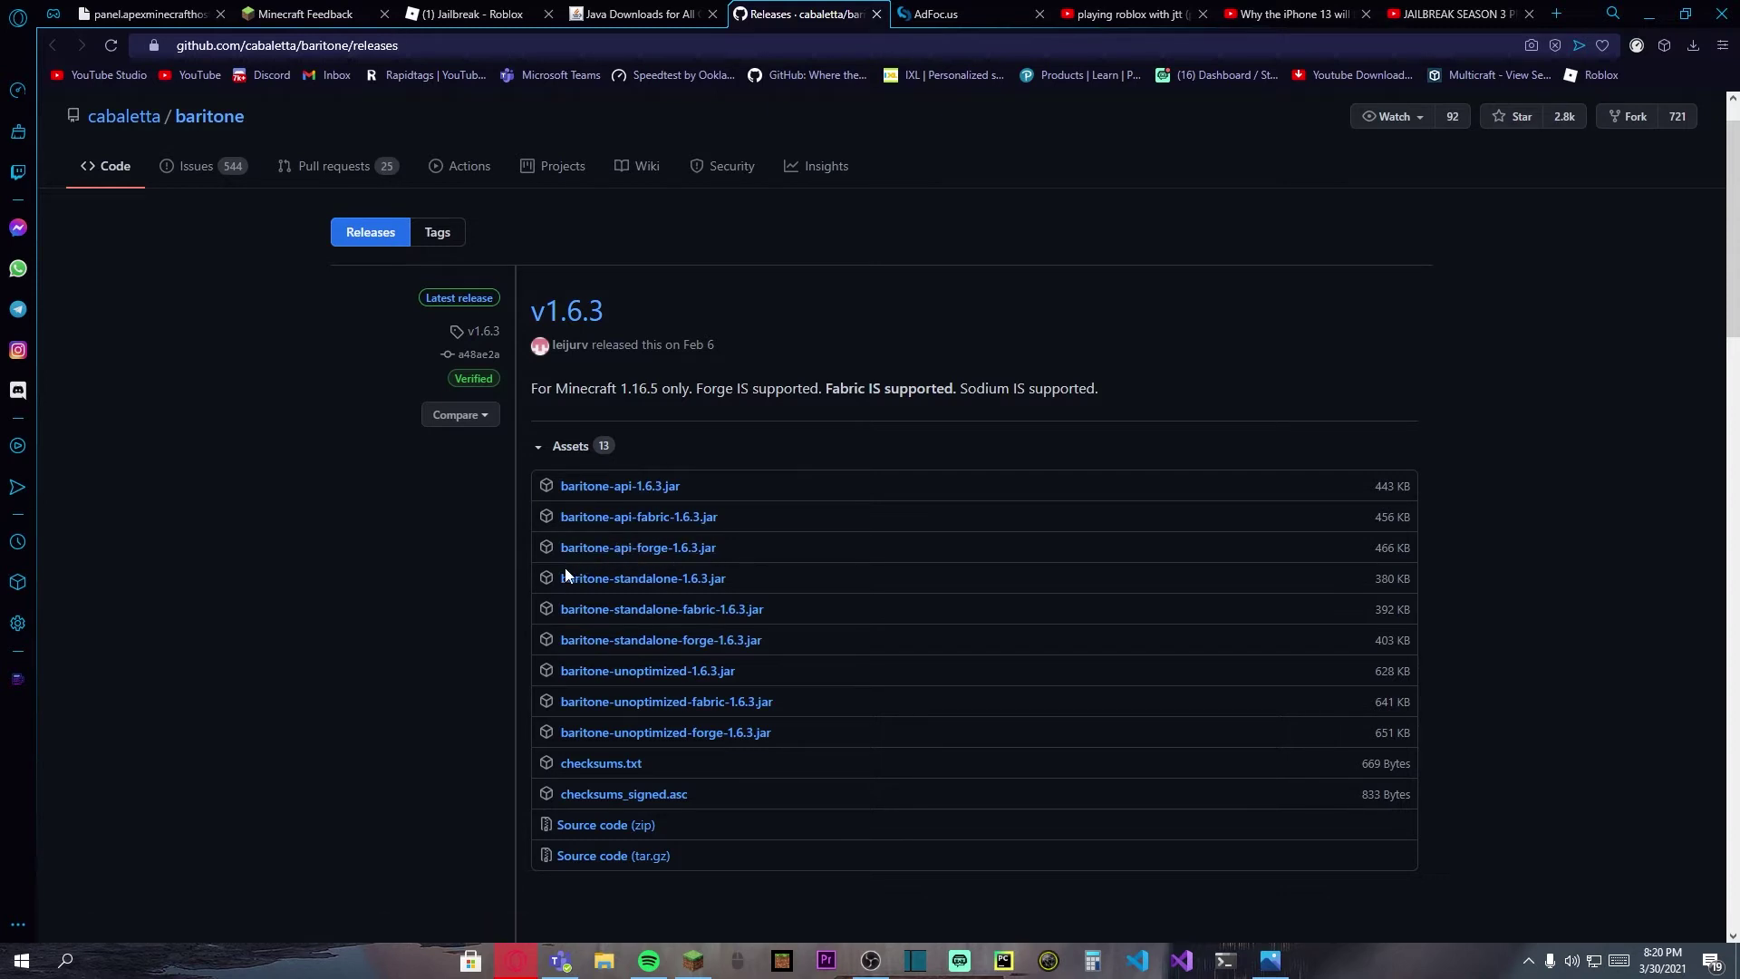
left_click(656, 549)
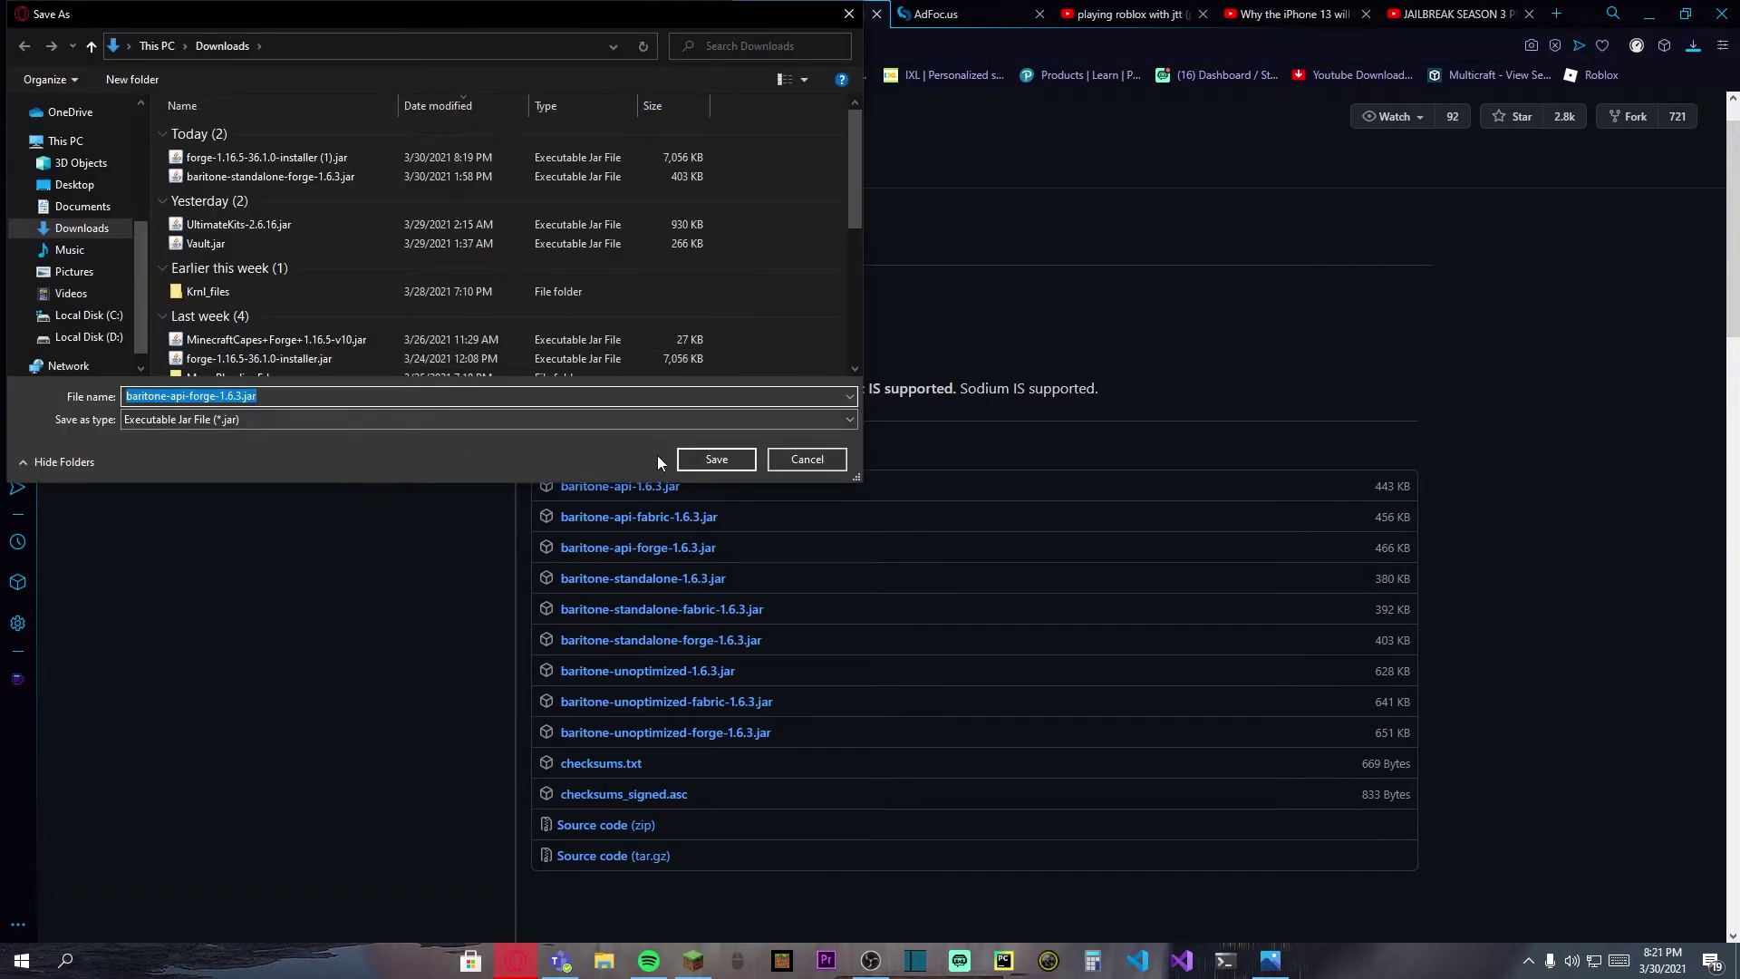
left_click(717, 460)
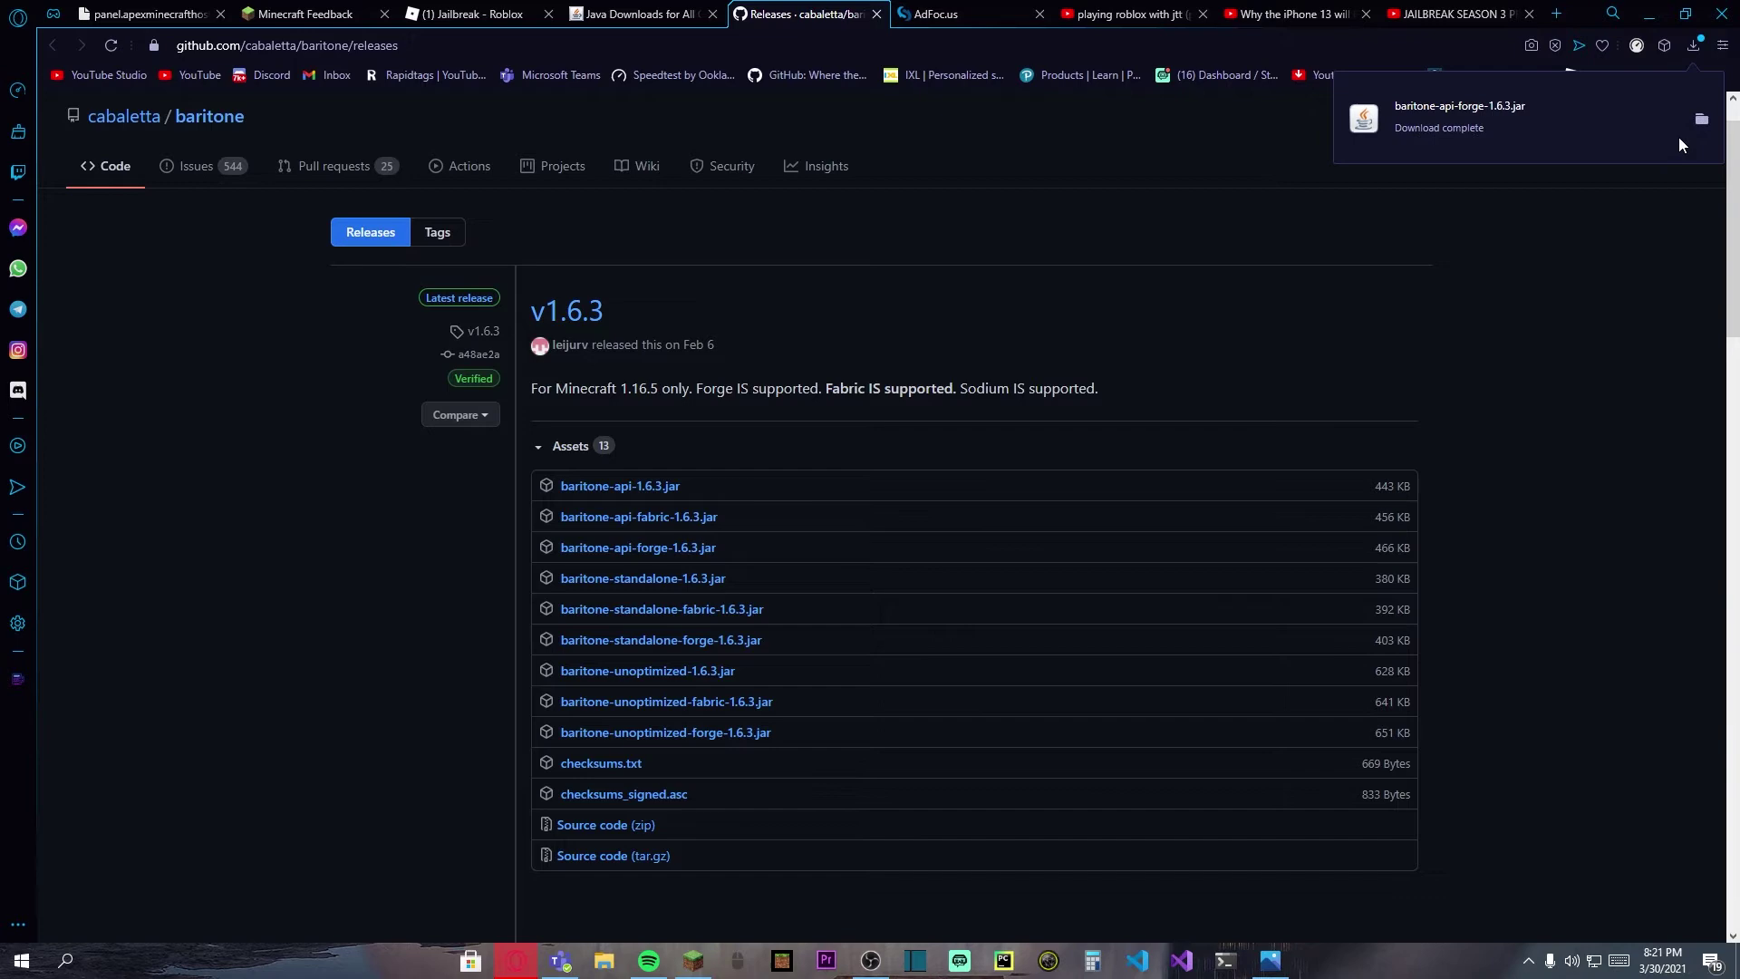
left_click(1701, 127)
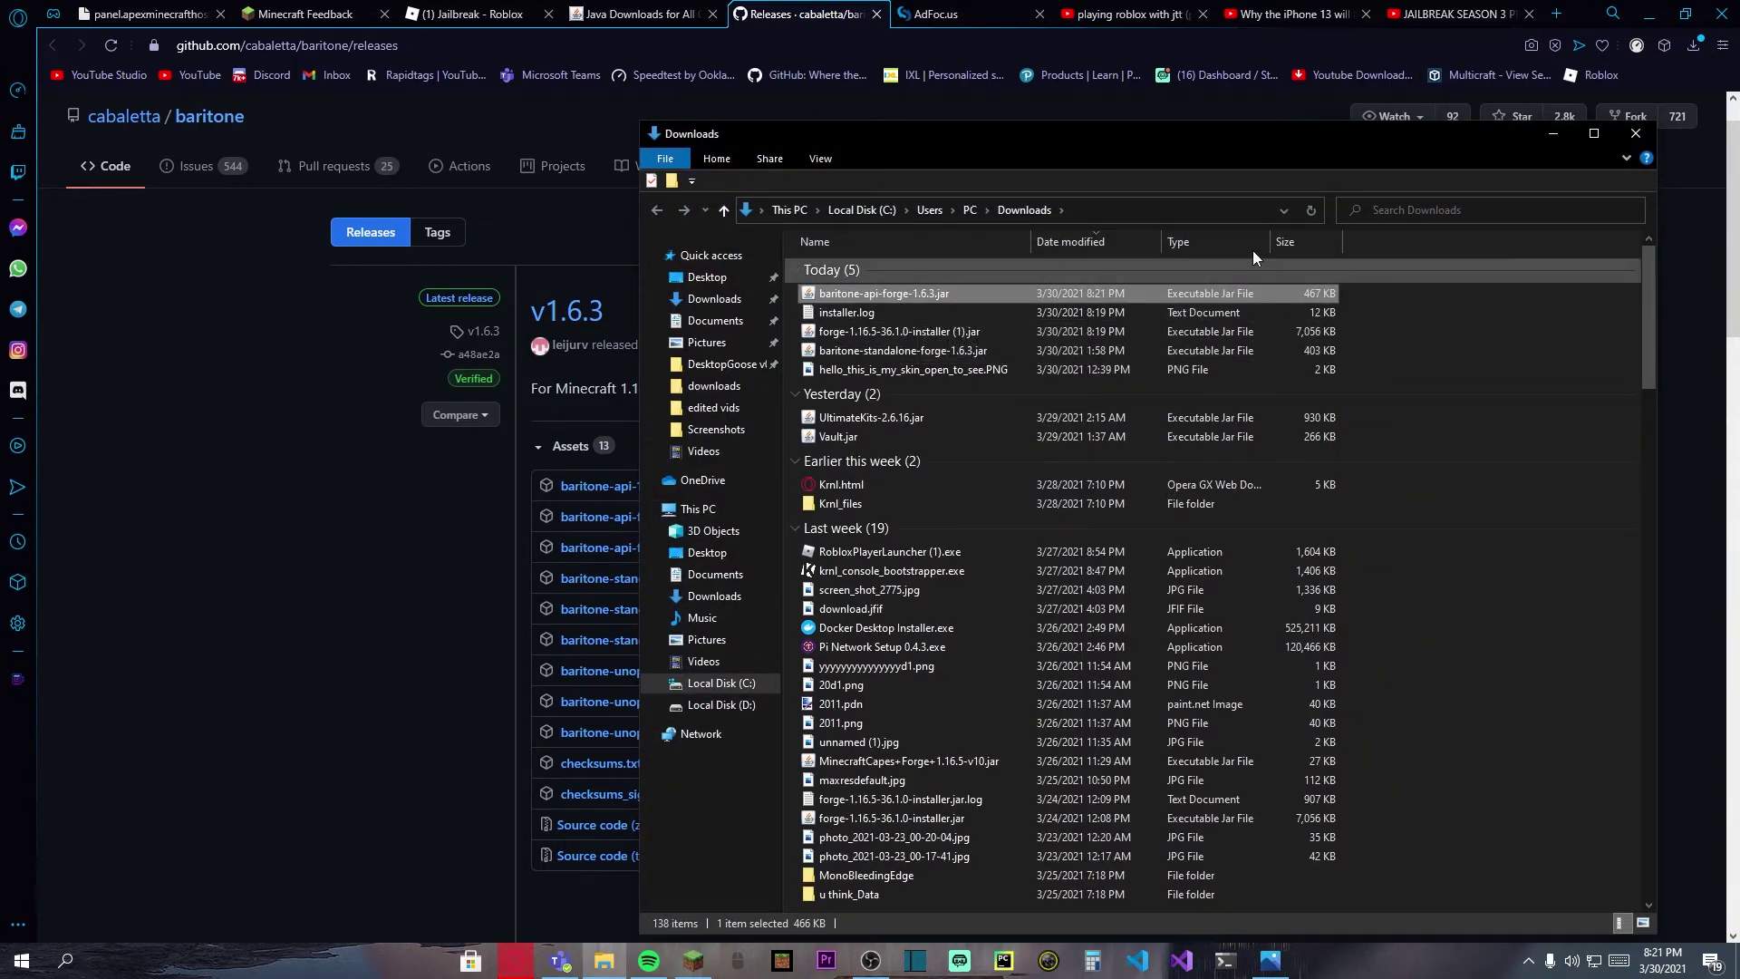
left_click(1551, 137)
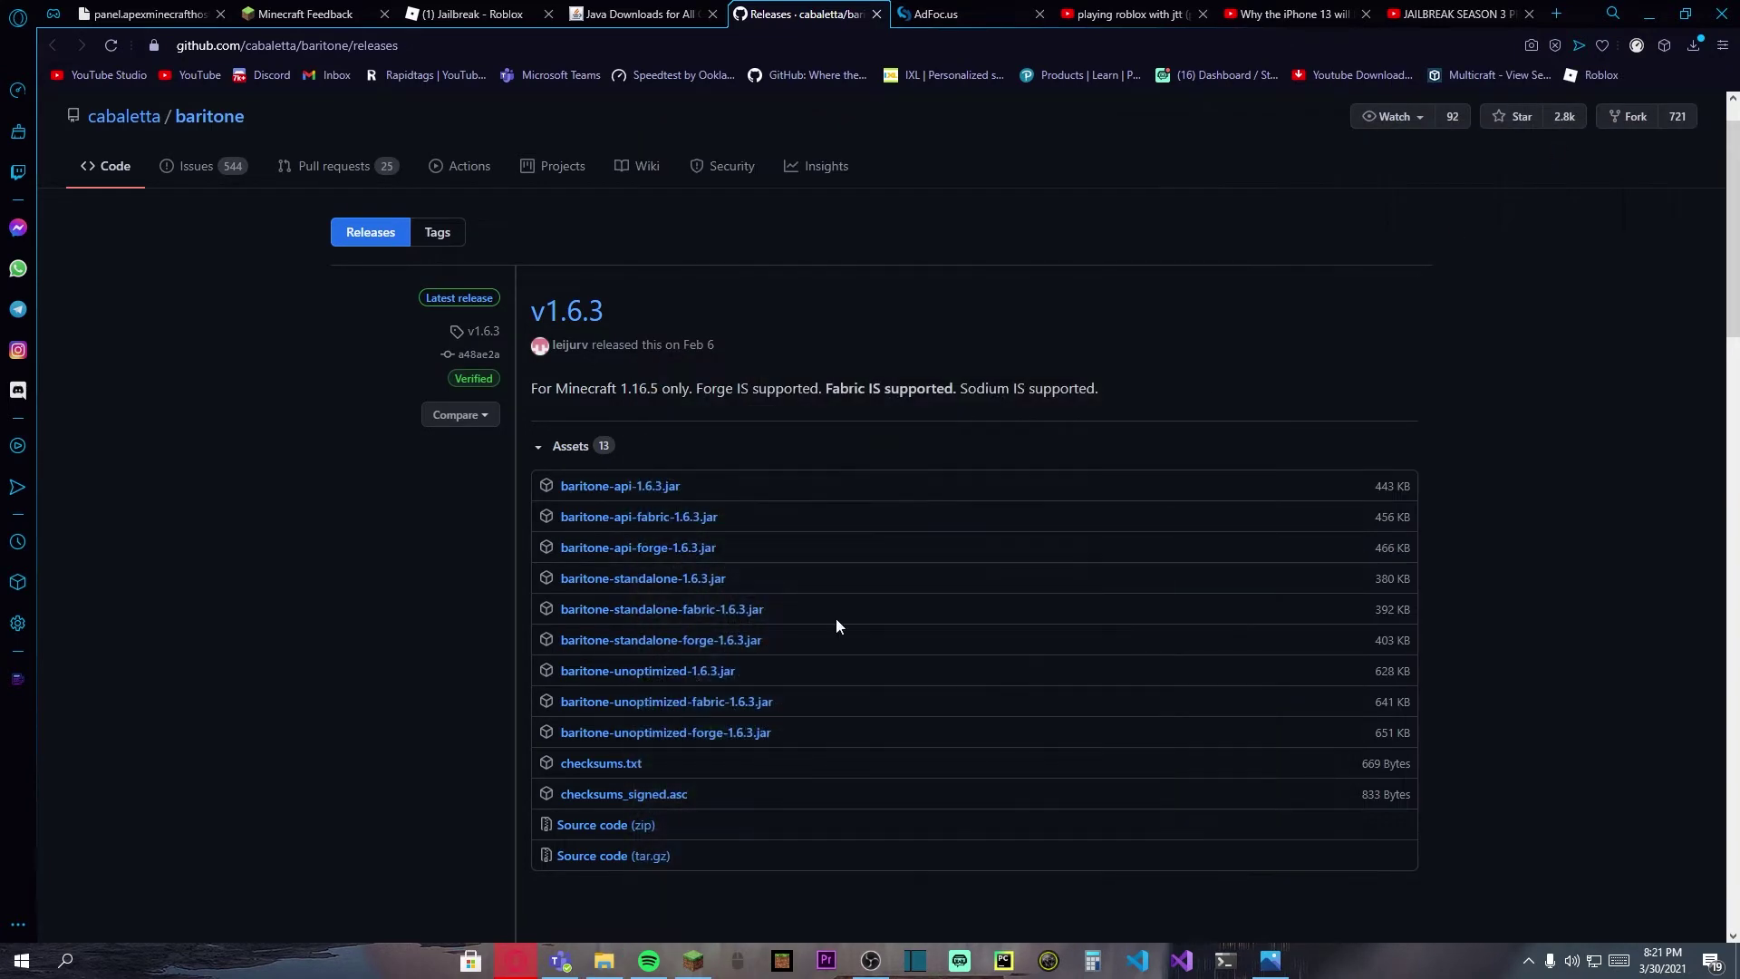
- Open the Roaming folder through %appdata% and browse to the mods folder inside .minecraft
left_click(68, 963)
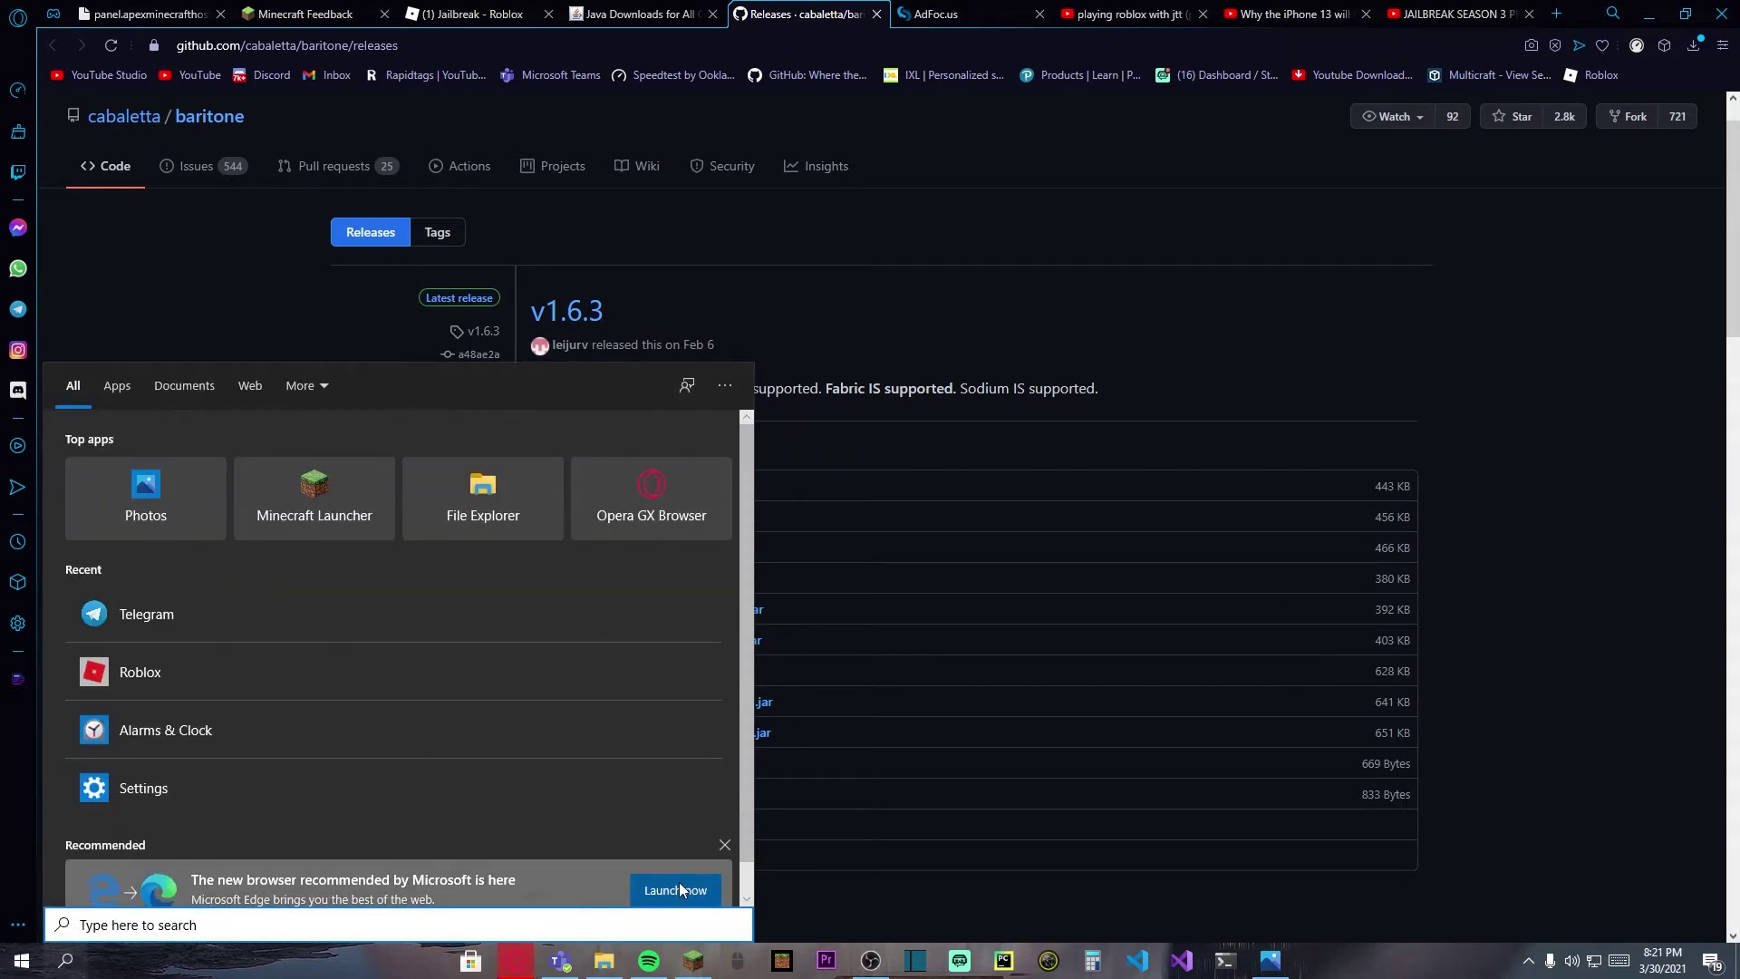
type("%")
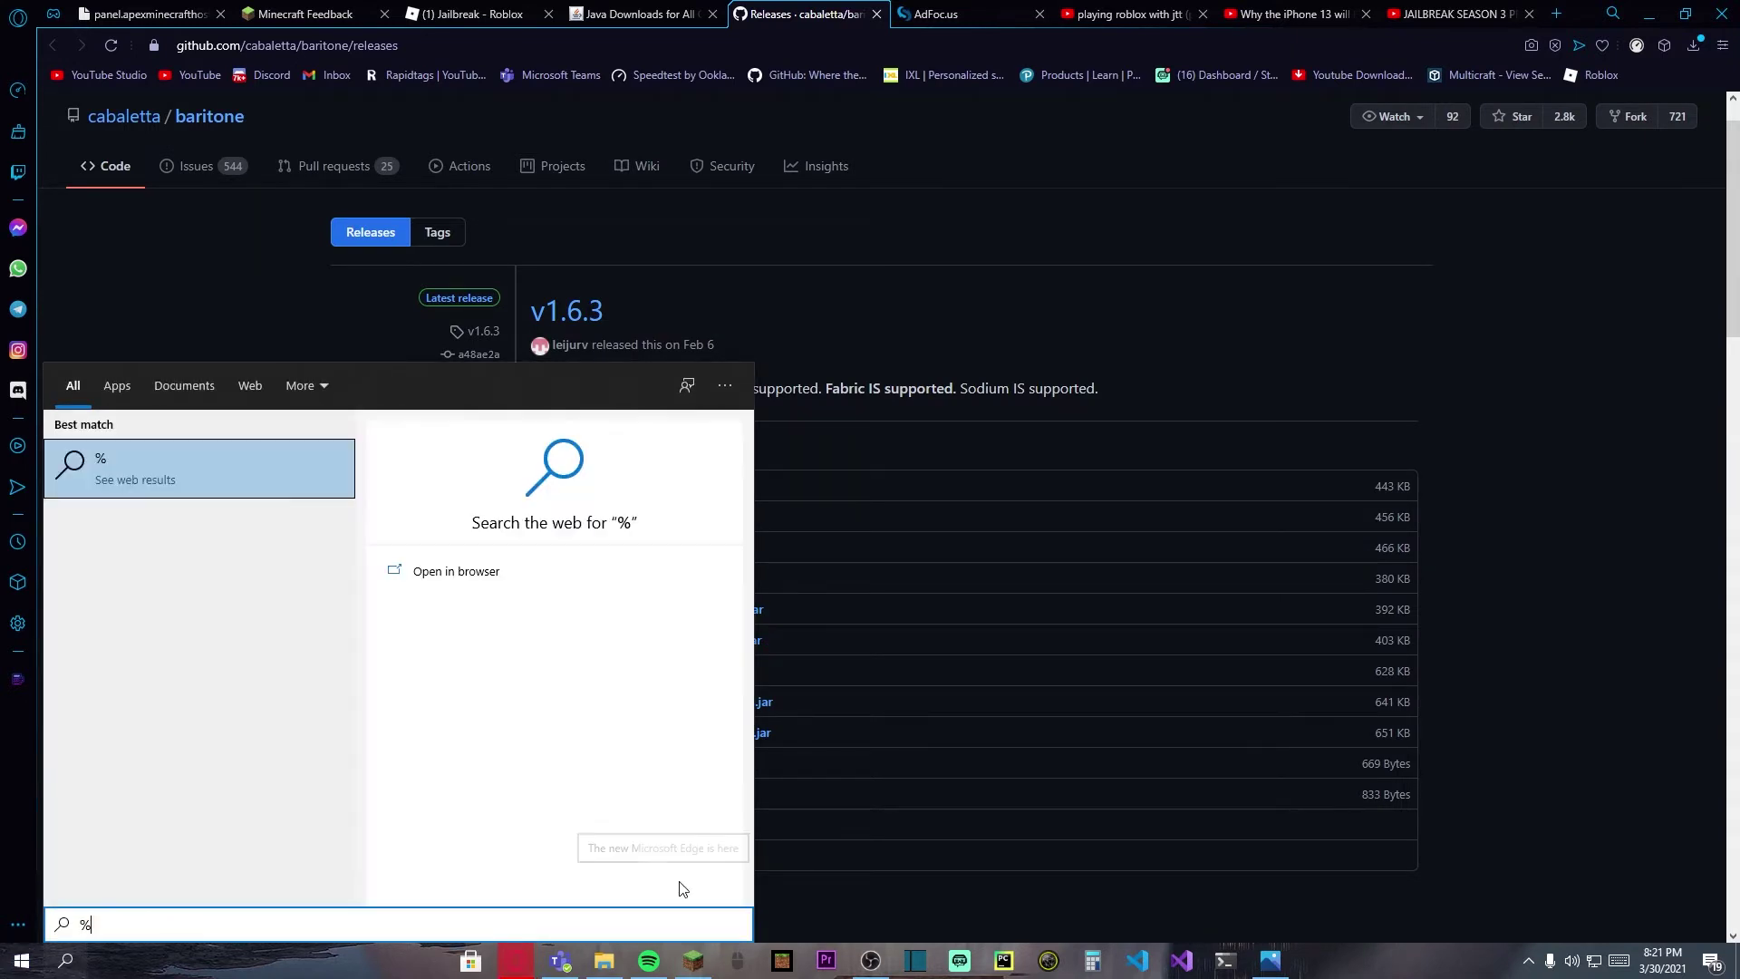
type("appdata")
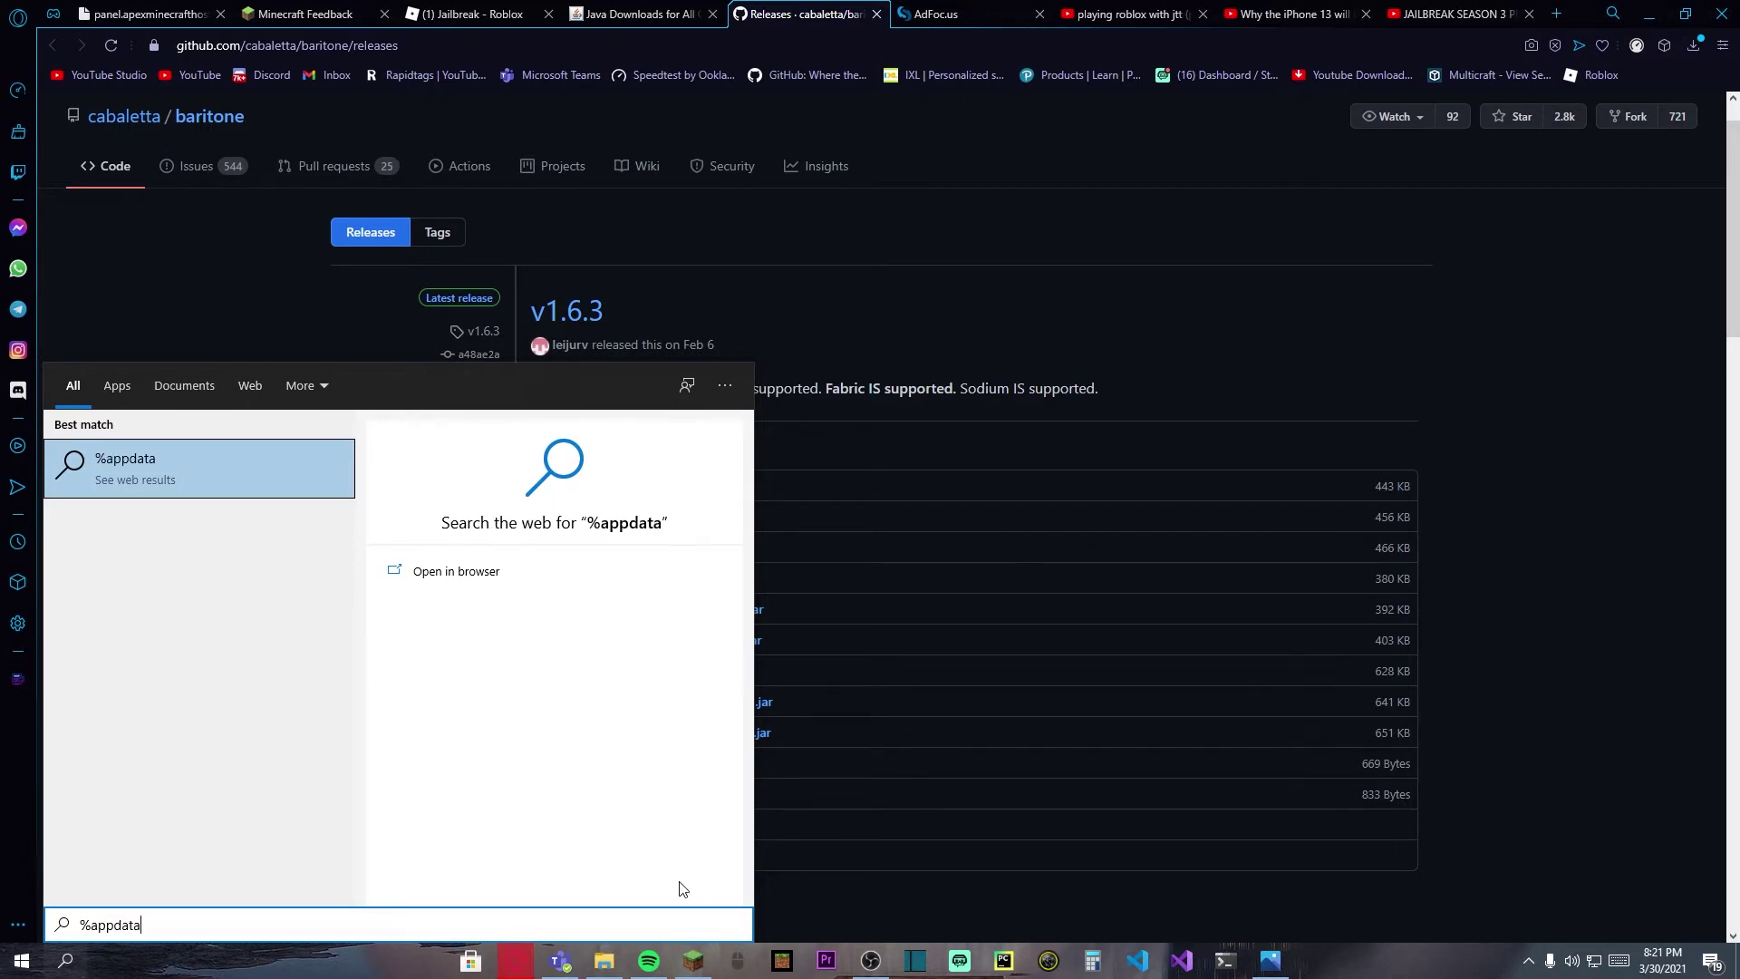
type("%")
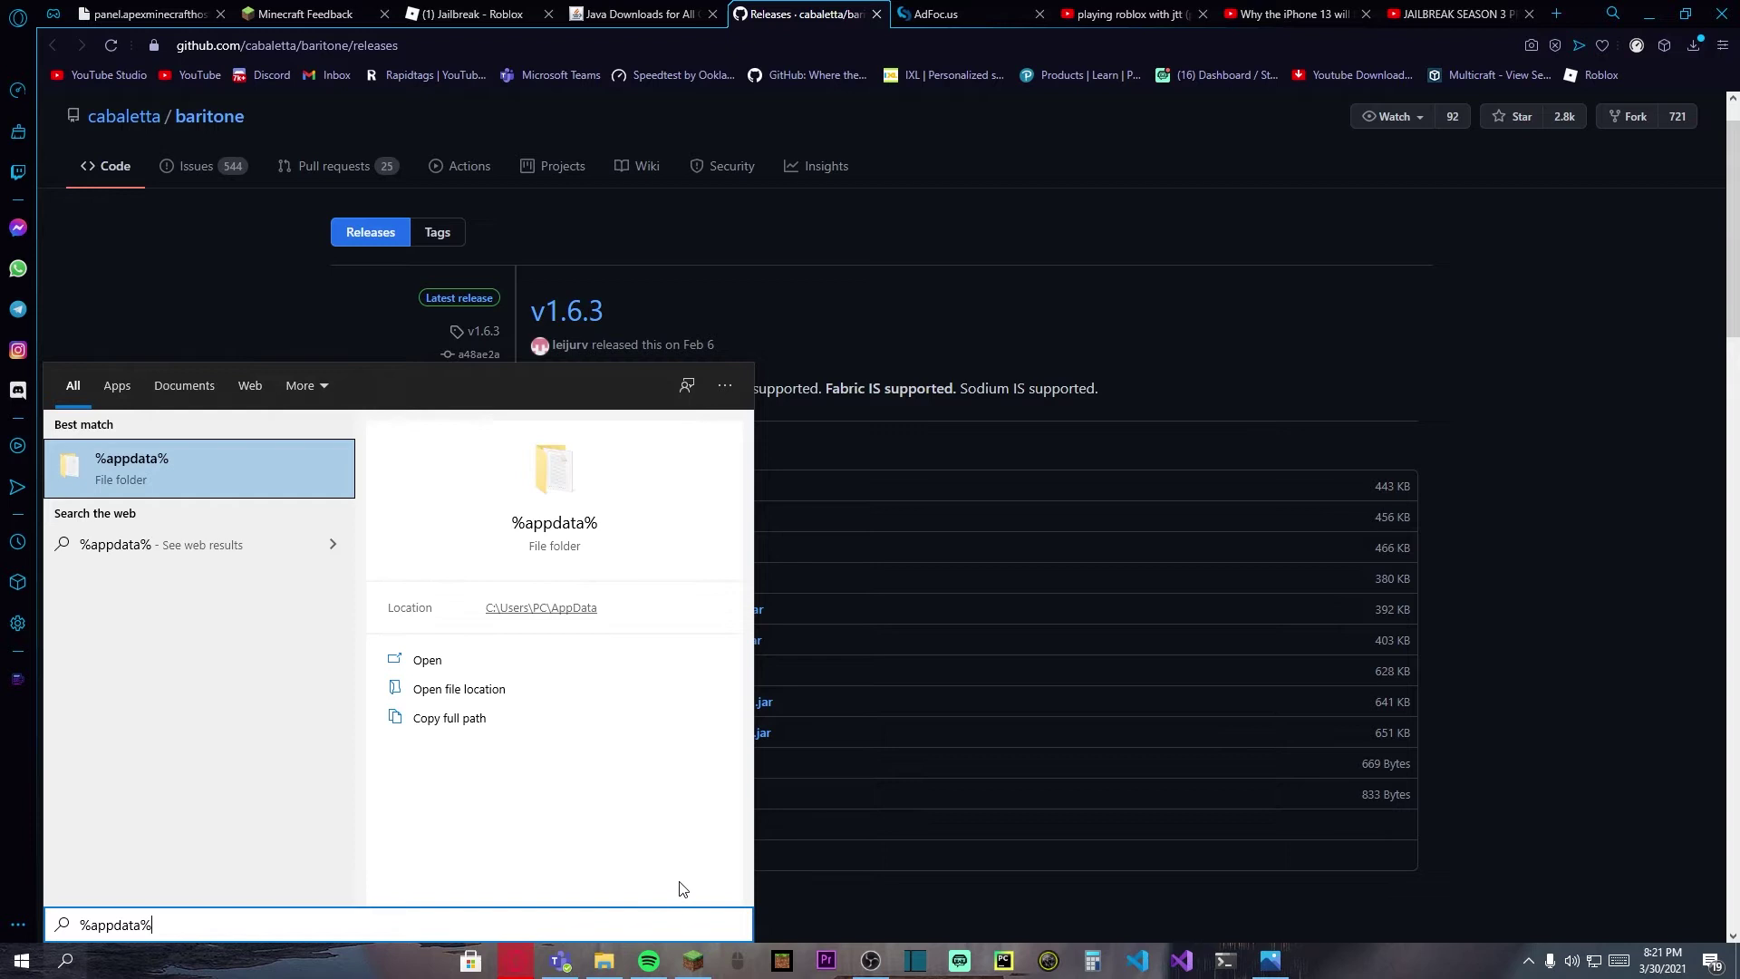
left_click(271, 469)
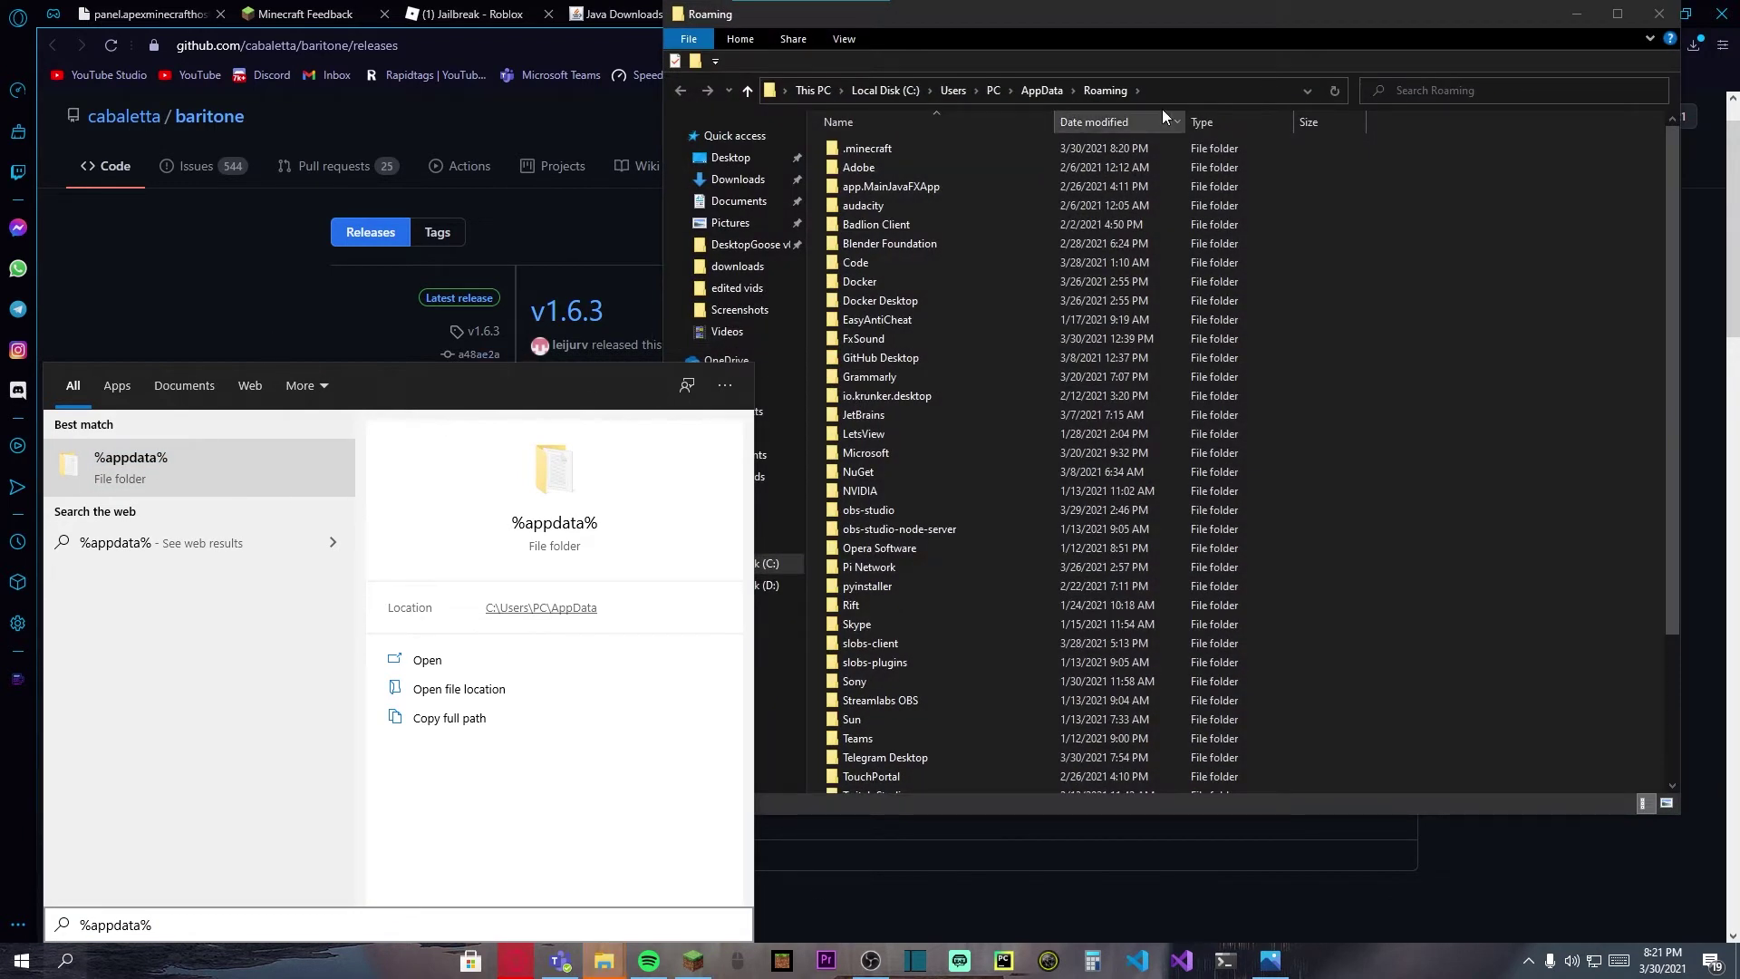
left_click(1172, 27)
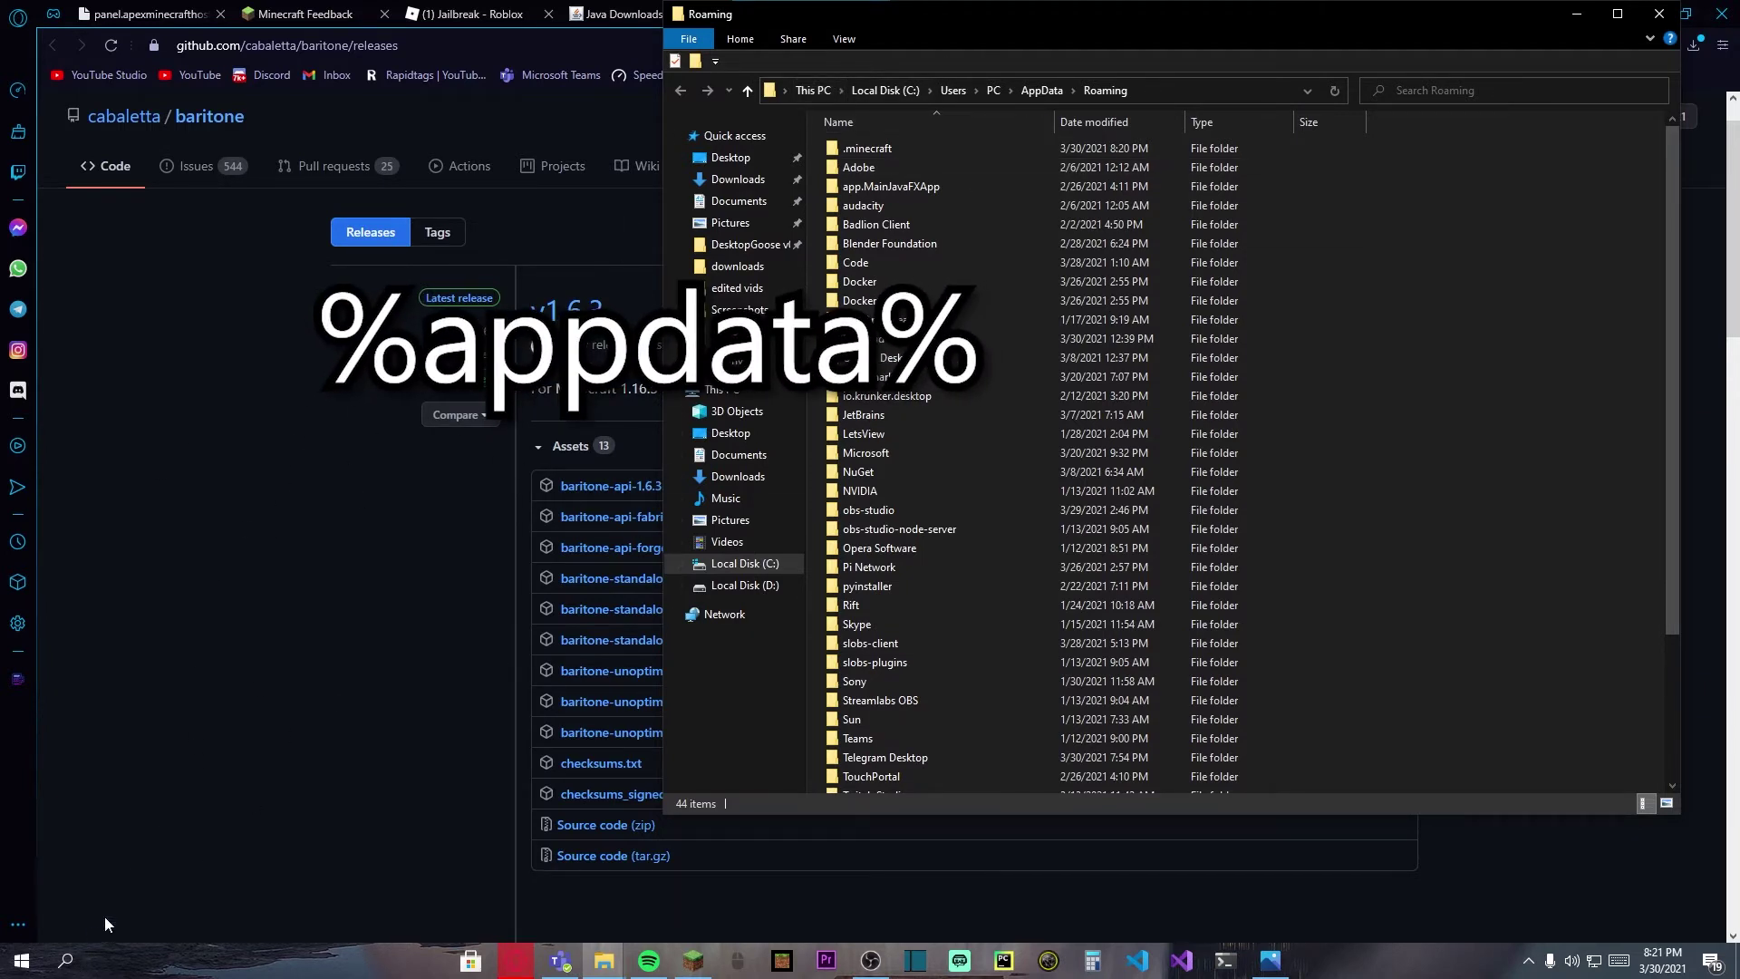
double_click(893, 146)
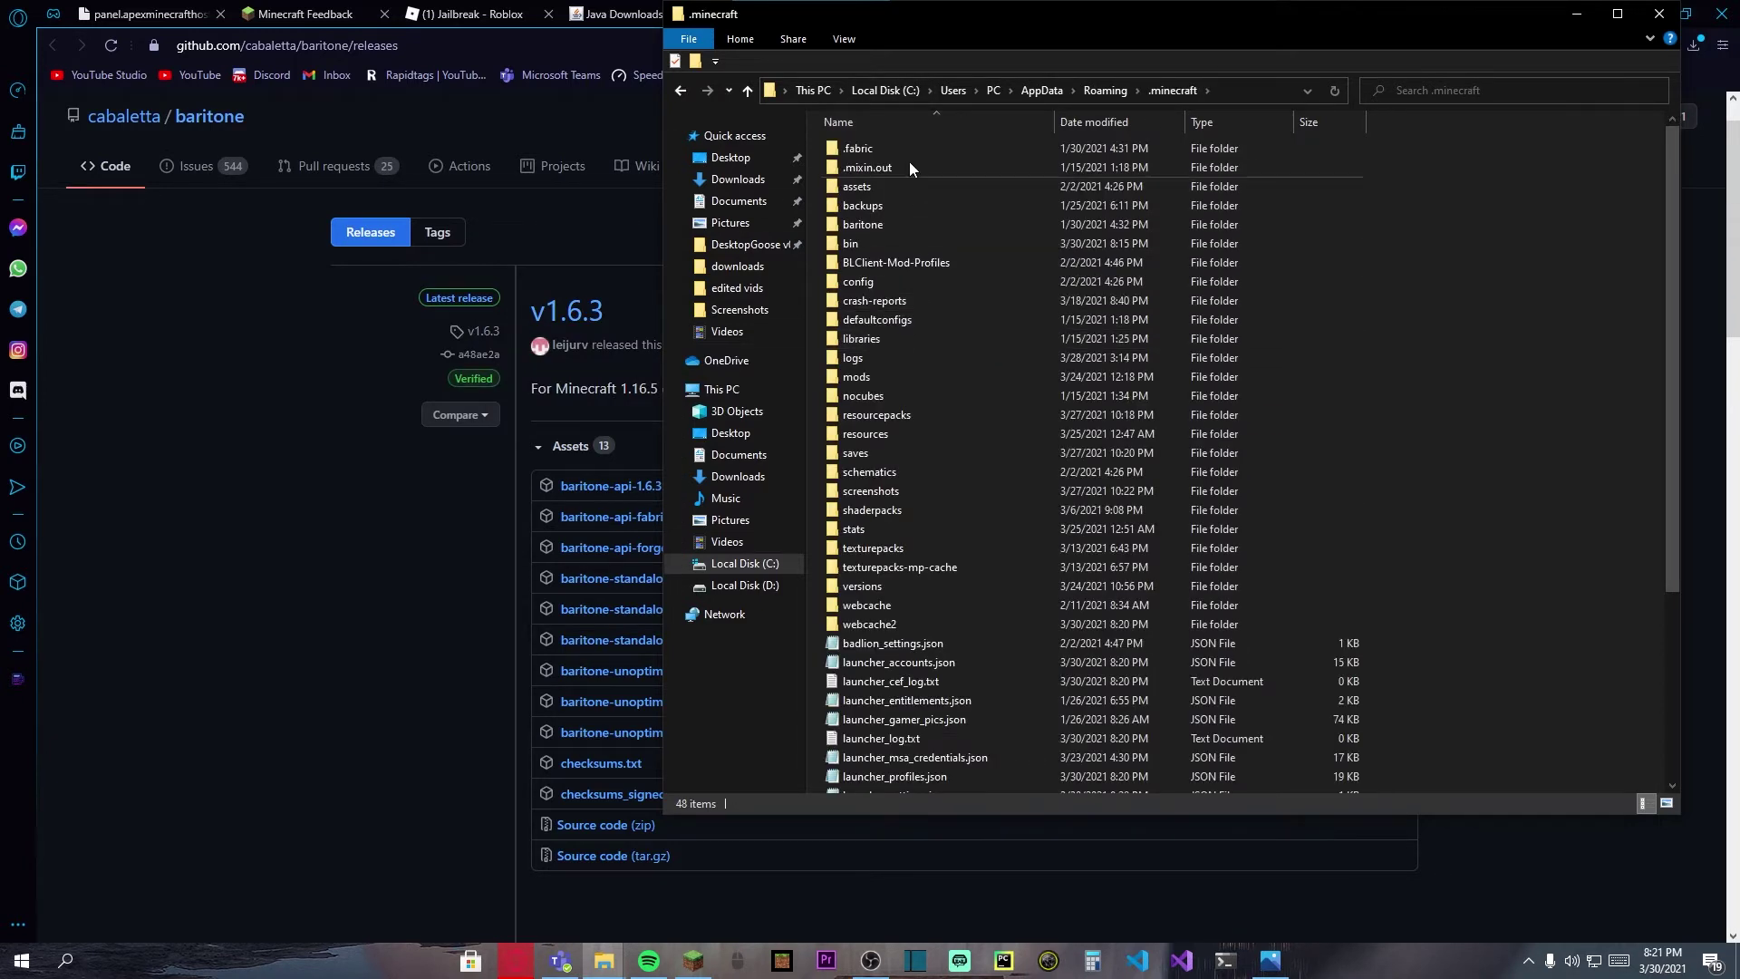
left_click(884, 379)
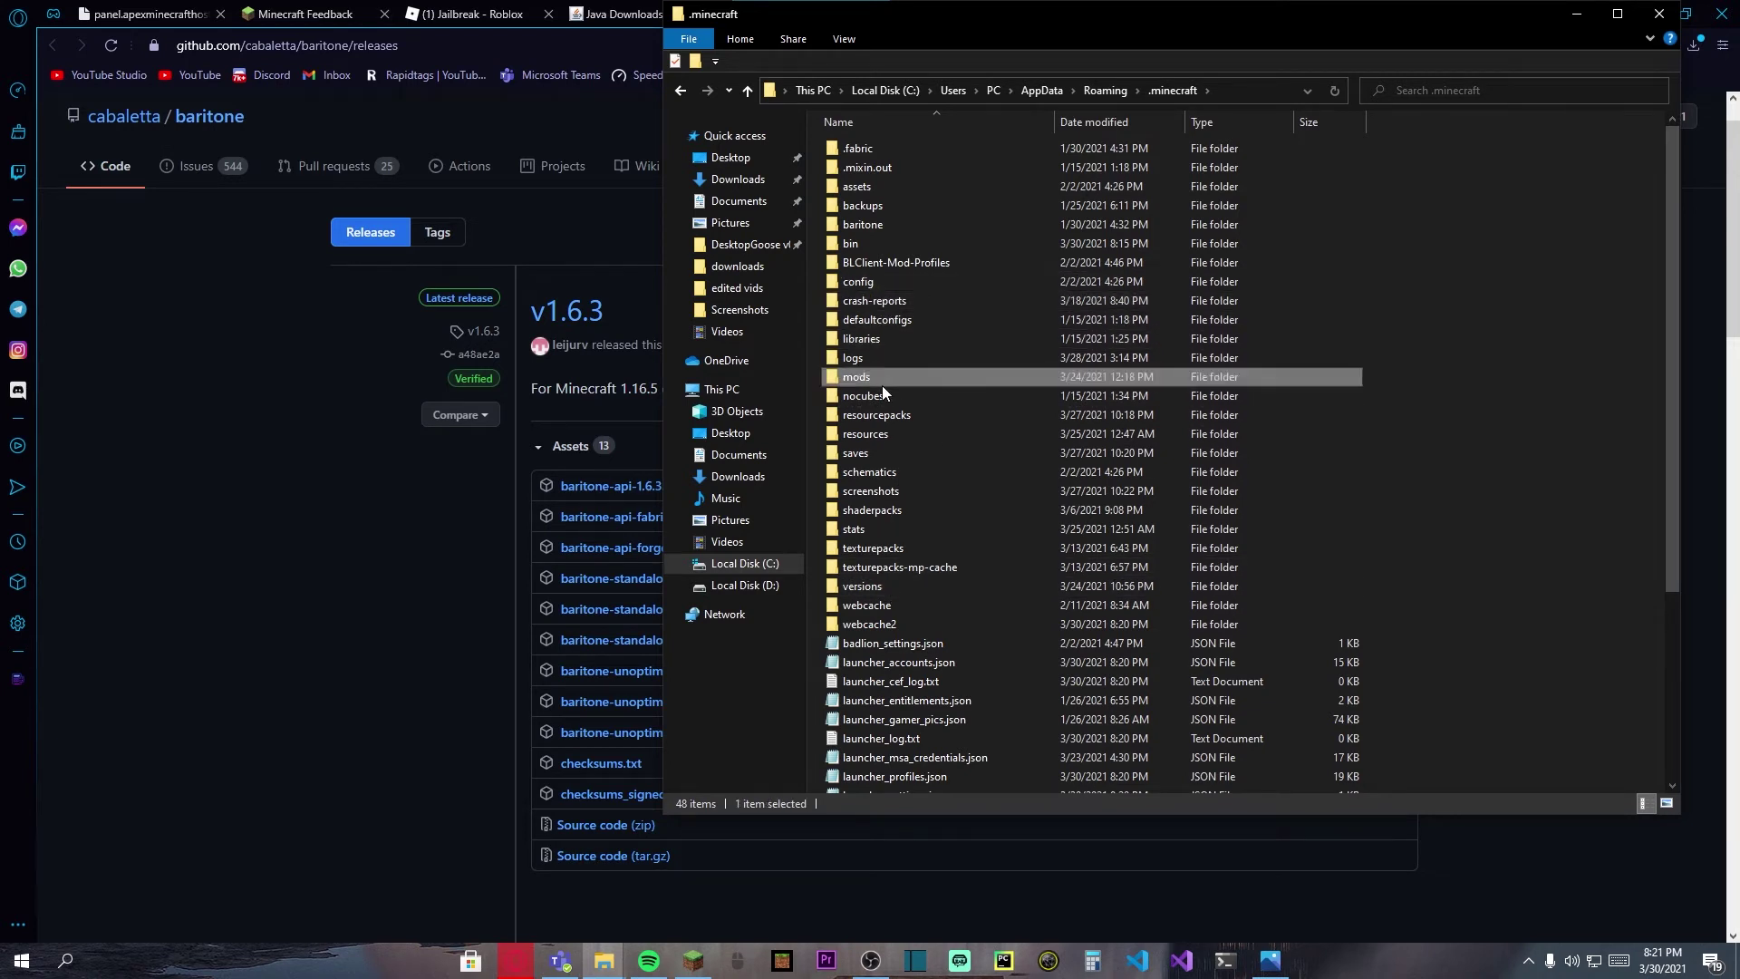
double_click(883, 384)
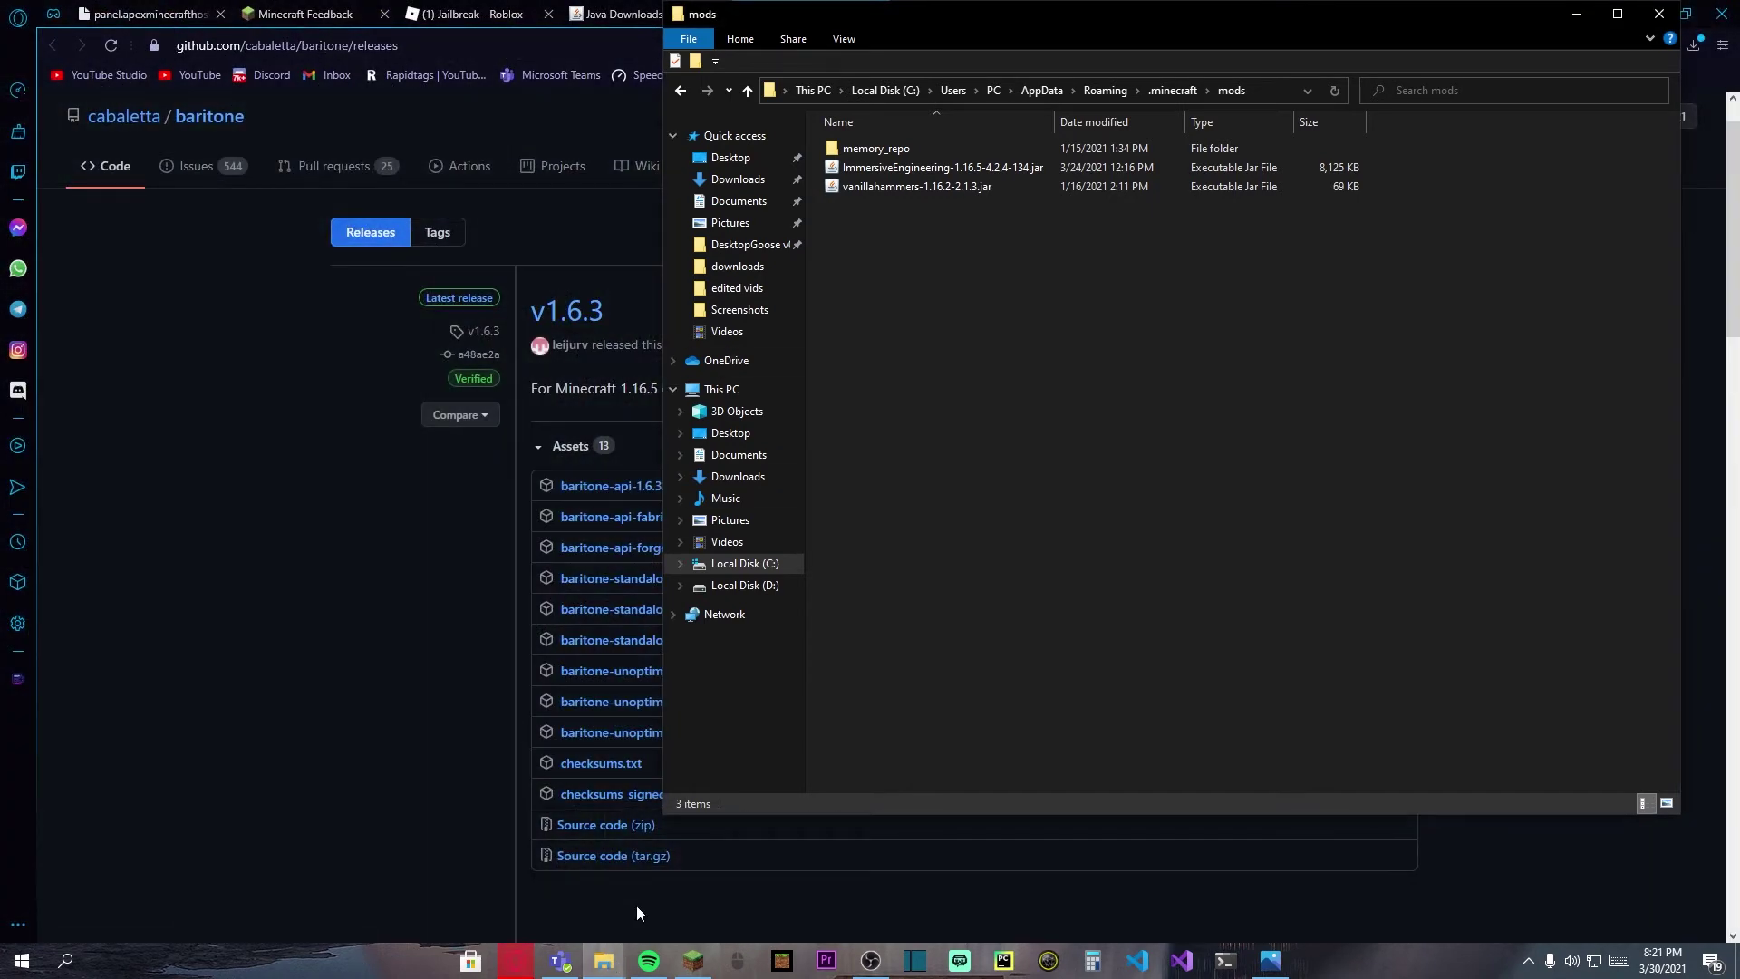
- Bring up the Downloads window beside the .minecraft mods folder, and close the mods folder without copying anything
mouse_move(604, 960)
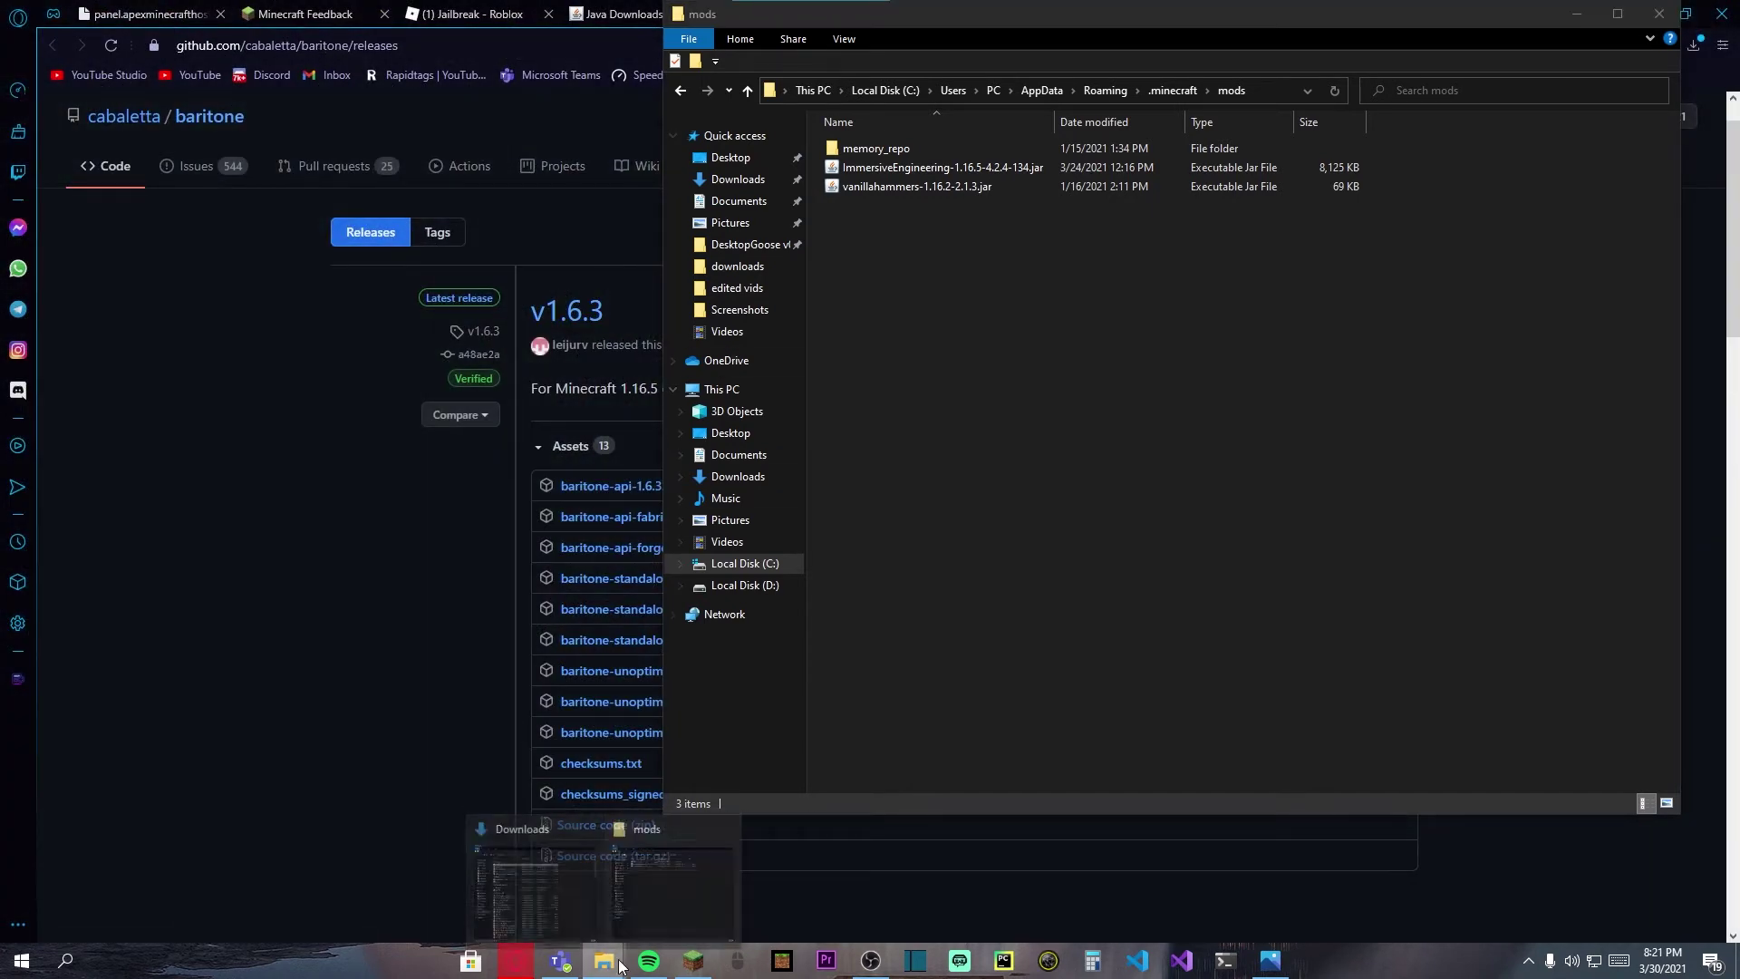
left_click(510, 901)
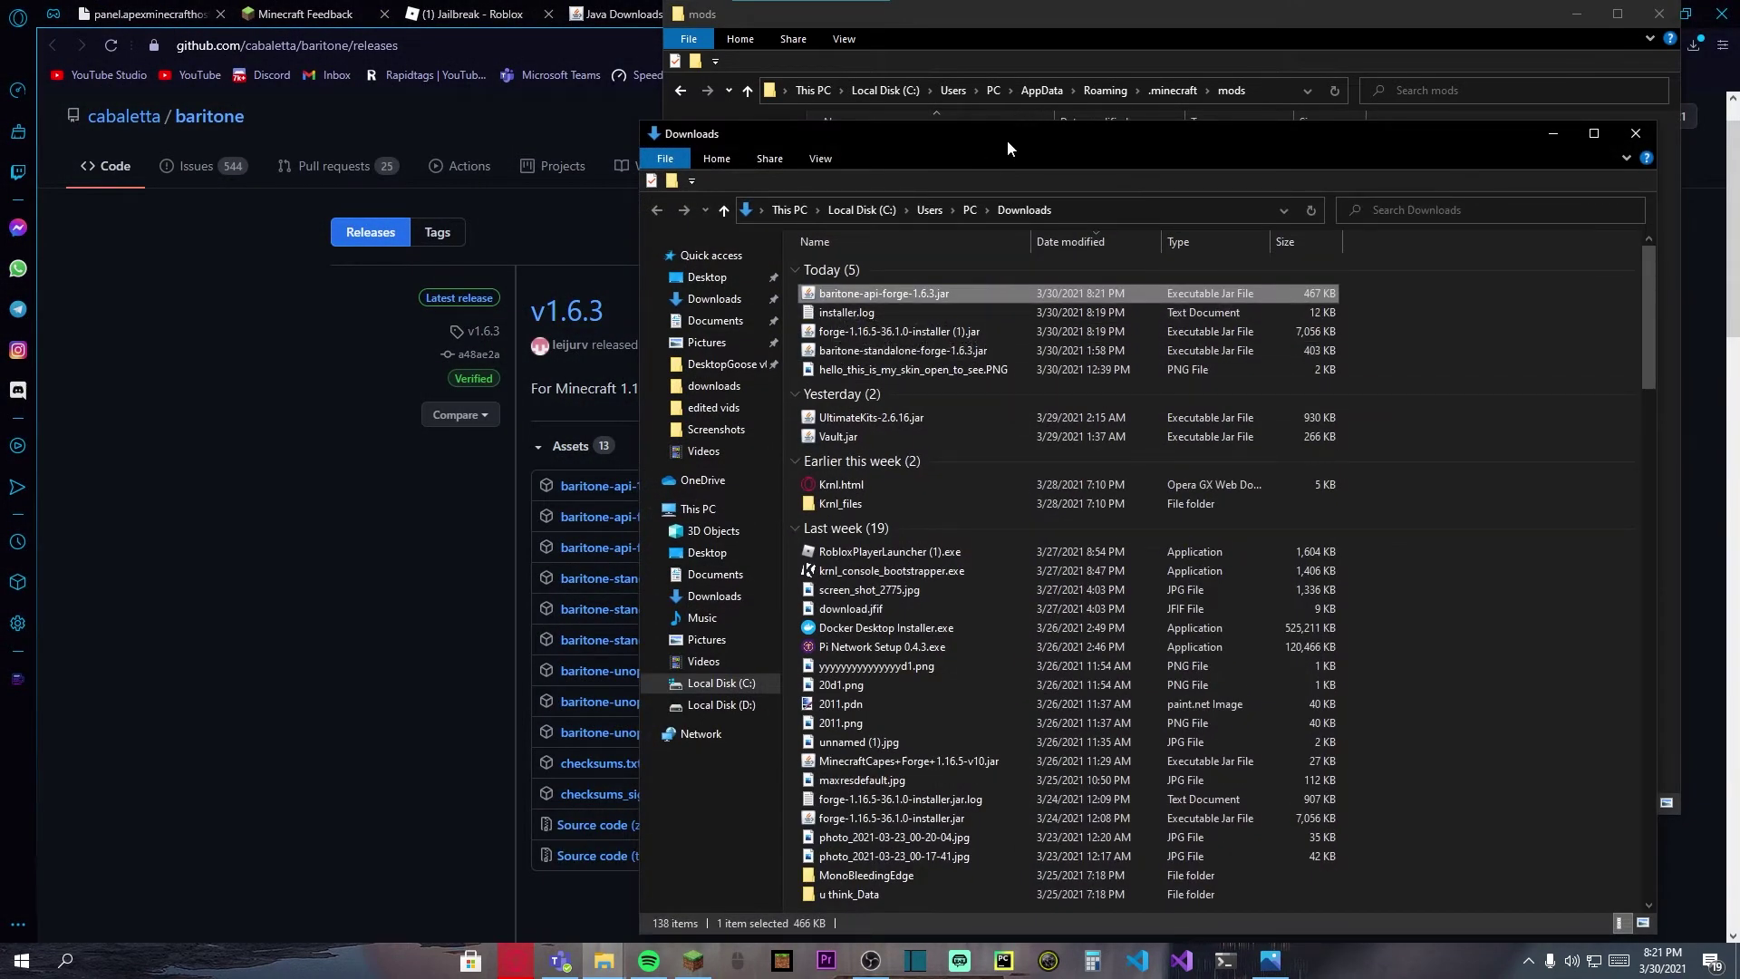
left_click_drag(1008, 148, 454, 380)
left_click(945, 348)
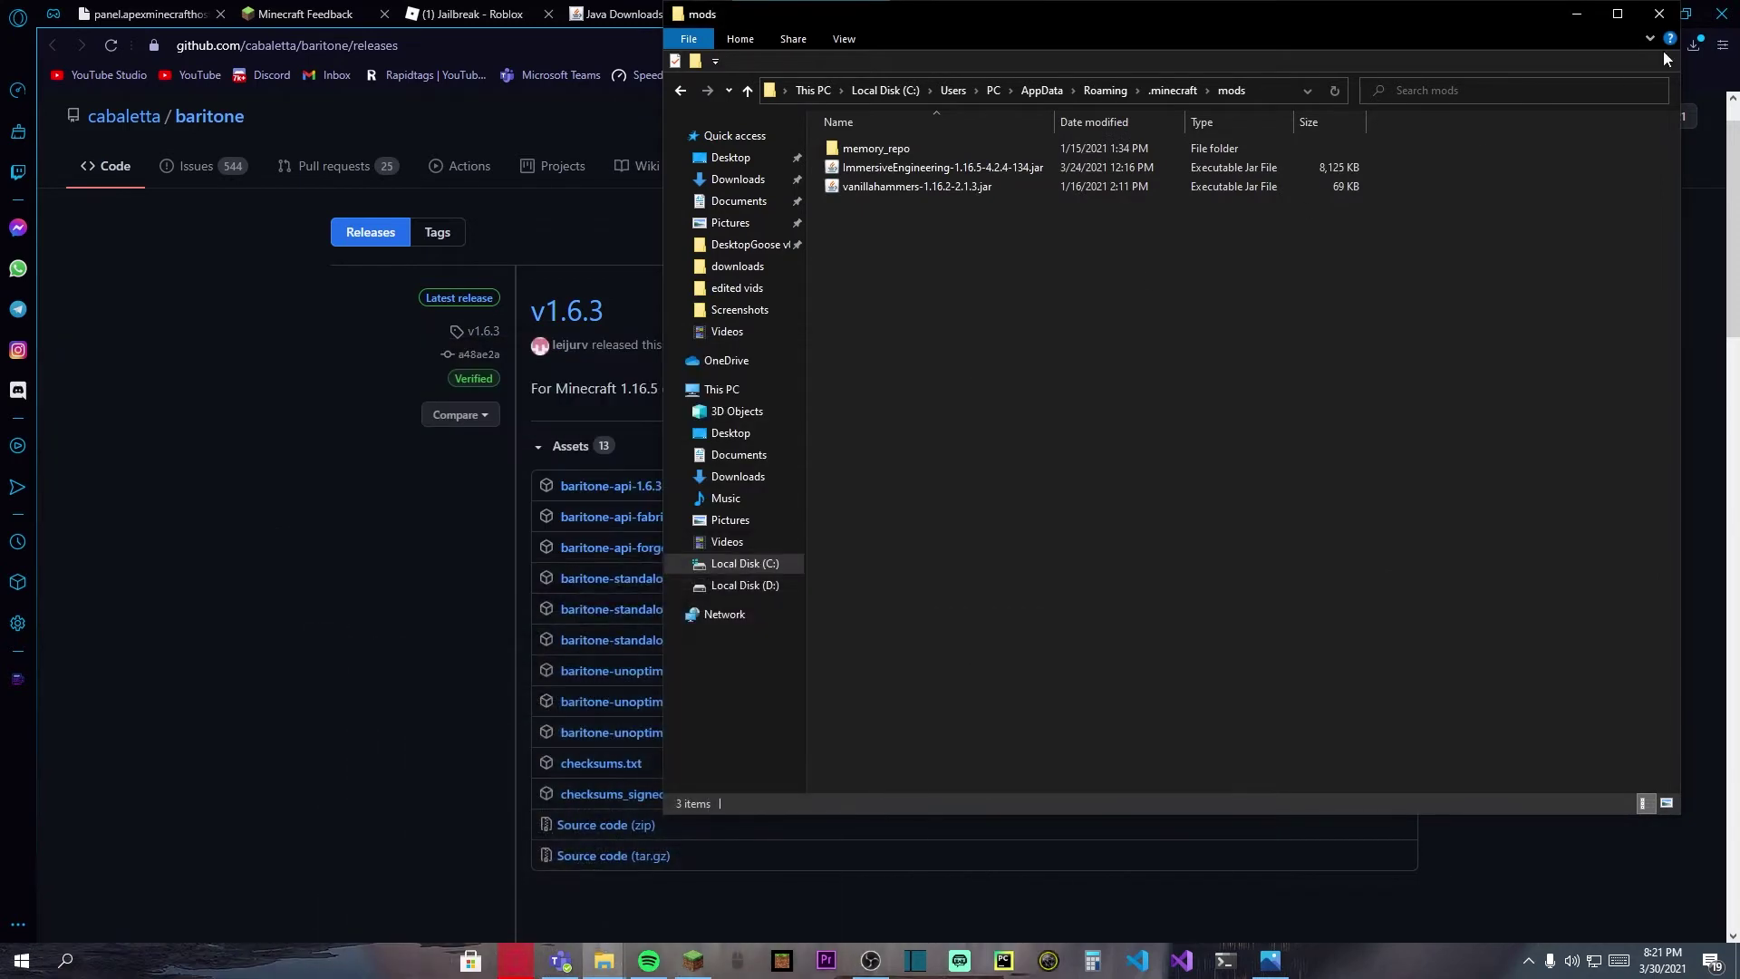
left_click(1664, 18)
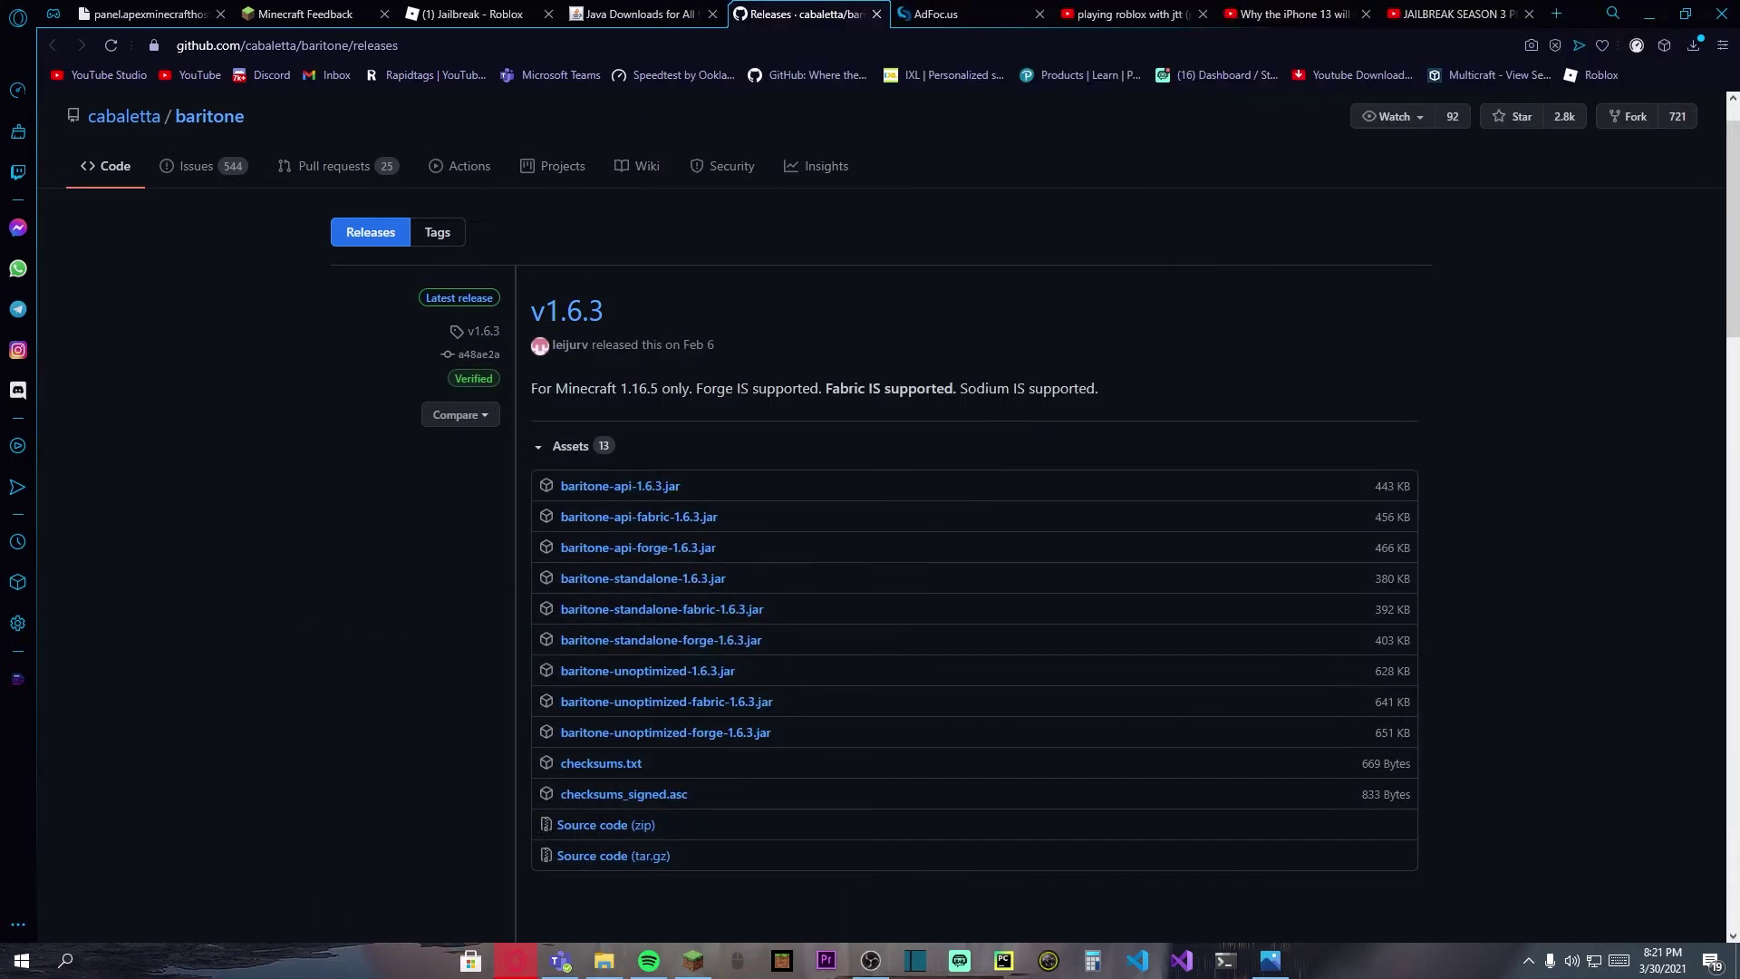
- Switch to the Minecraft Launcher and start the forge installation for 1.16.5-forge-36.1.0
left_click(695, 971)
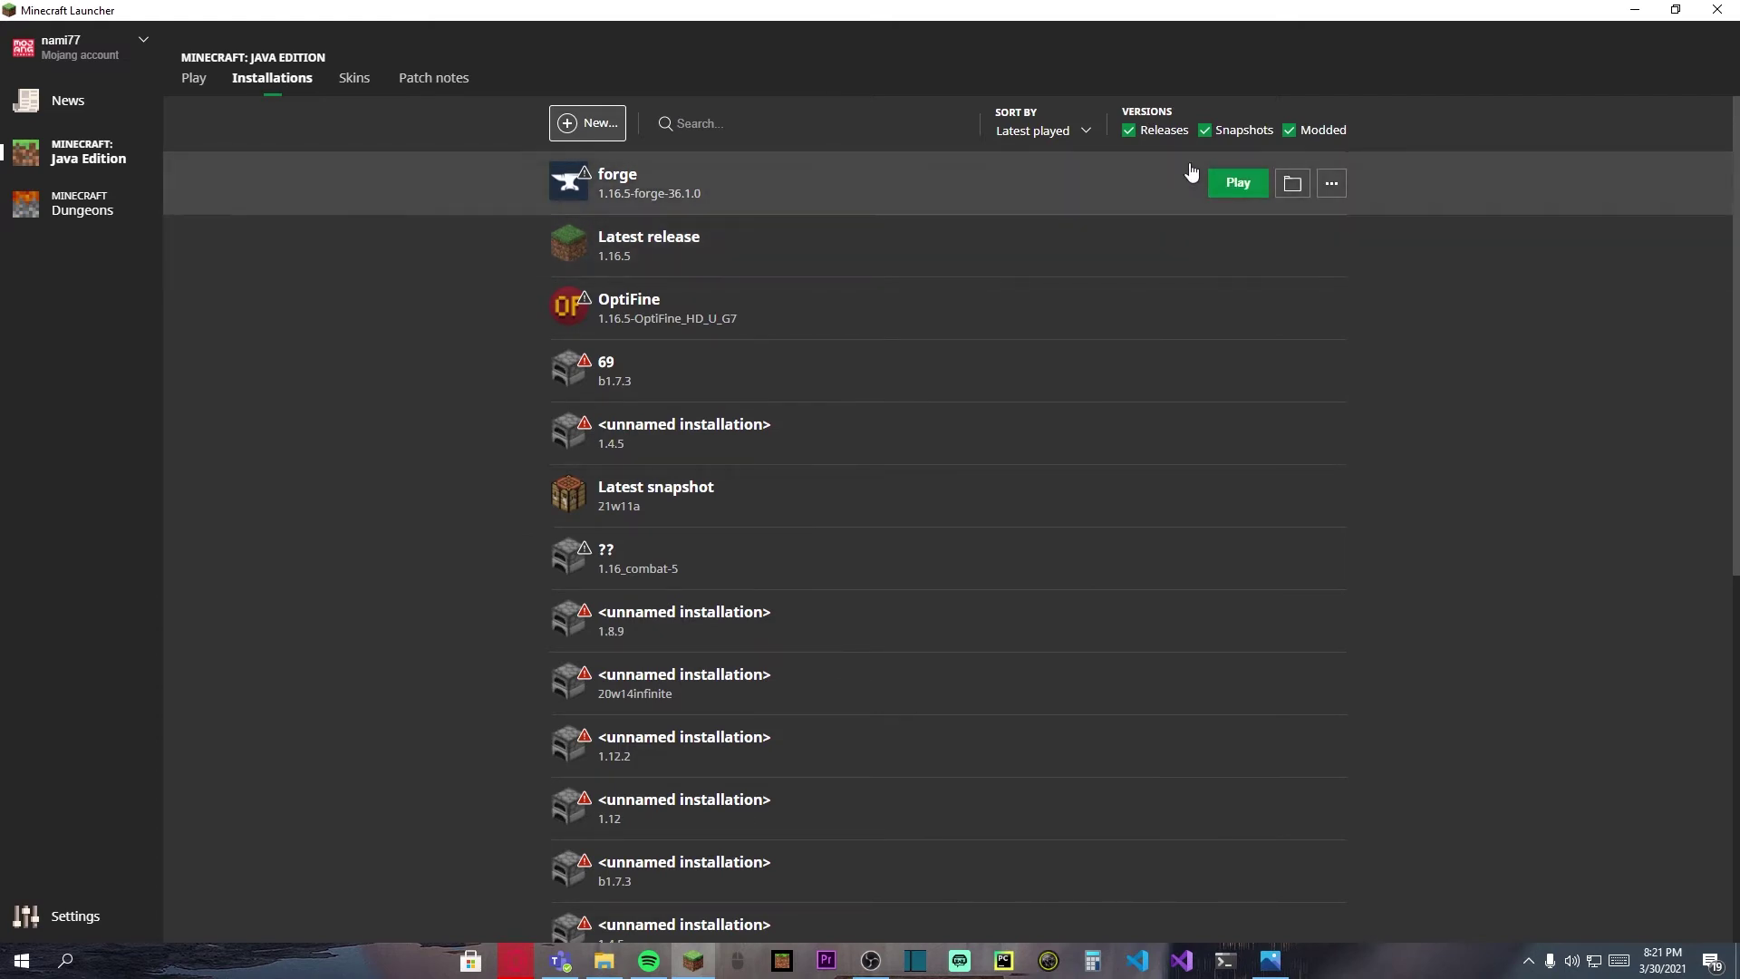
left_click(1236, 182)
left_click(1078, 584)
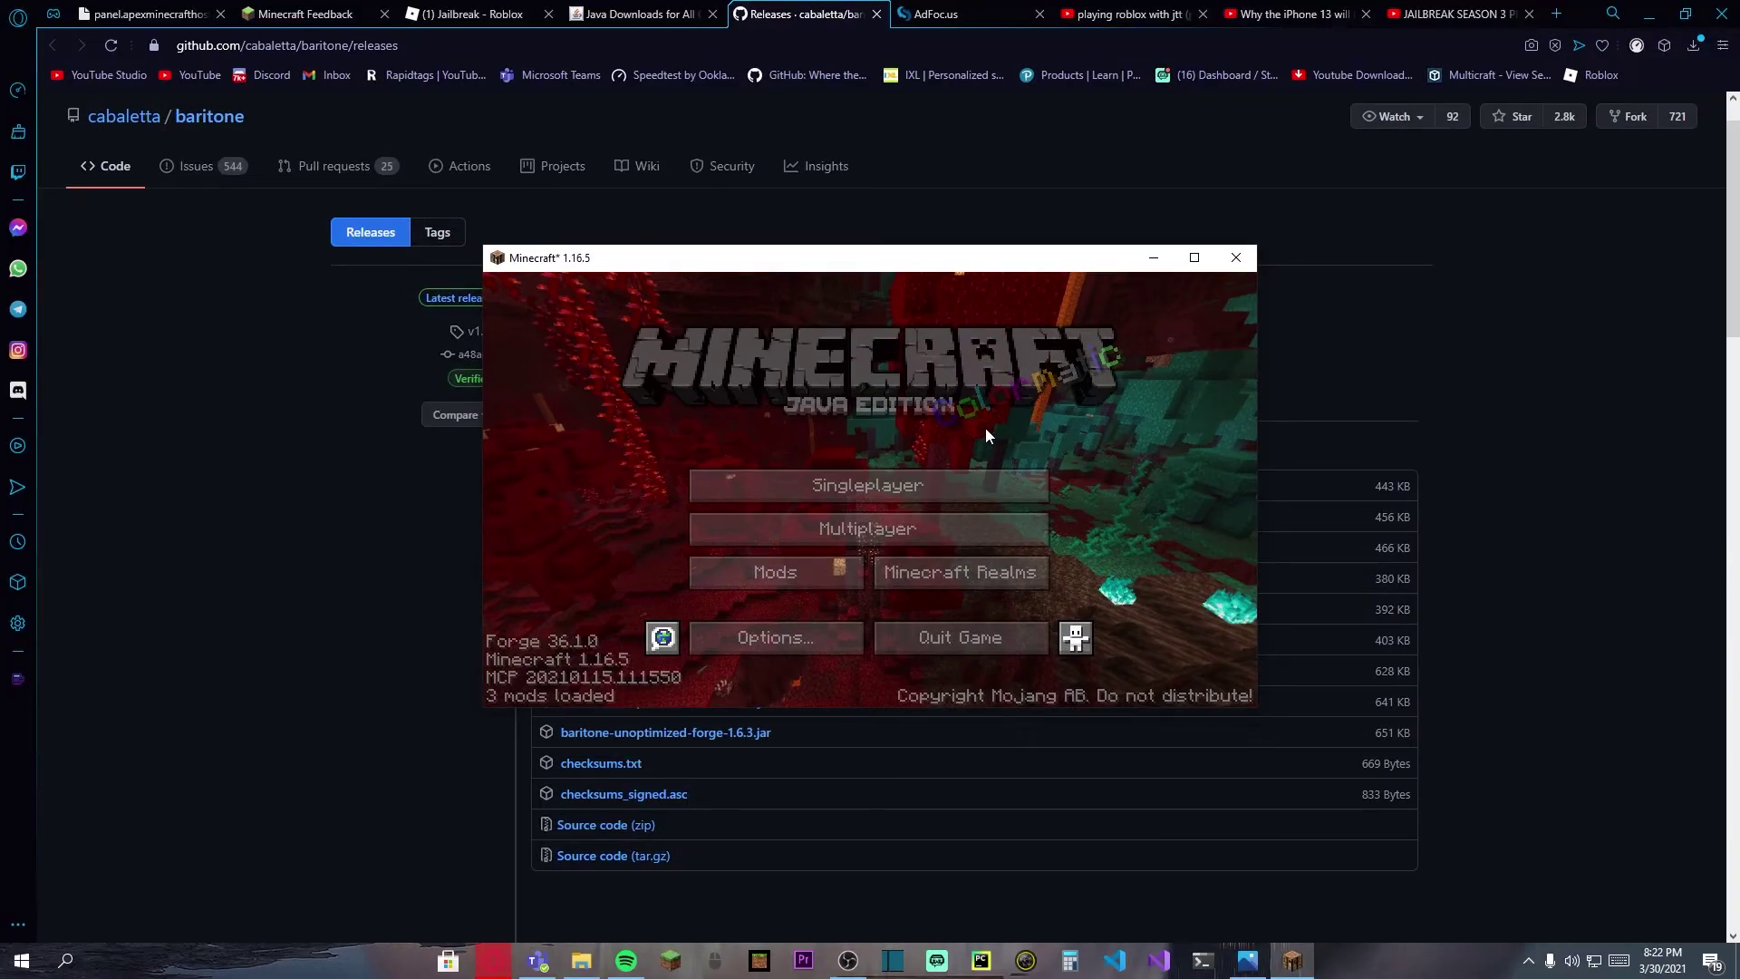
- Open the mods folder from the game's mods list, move its window aside and minimize Minecraft
left_click(788, 572)
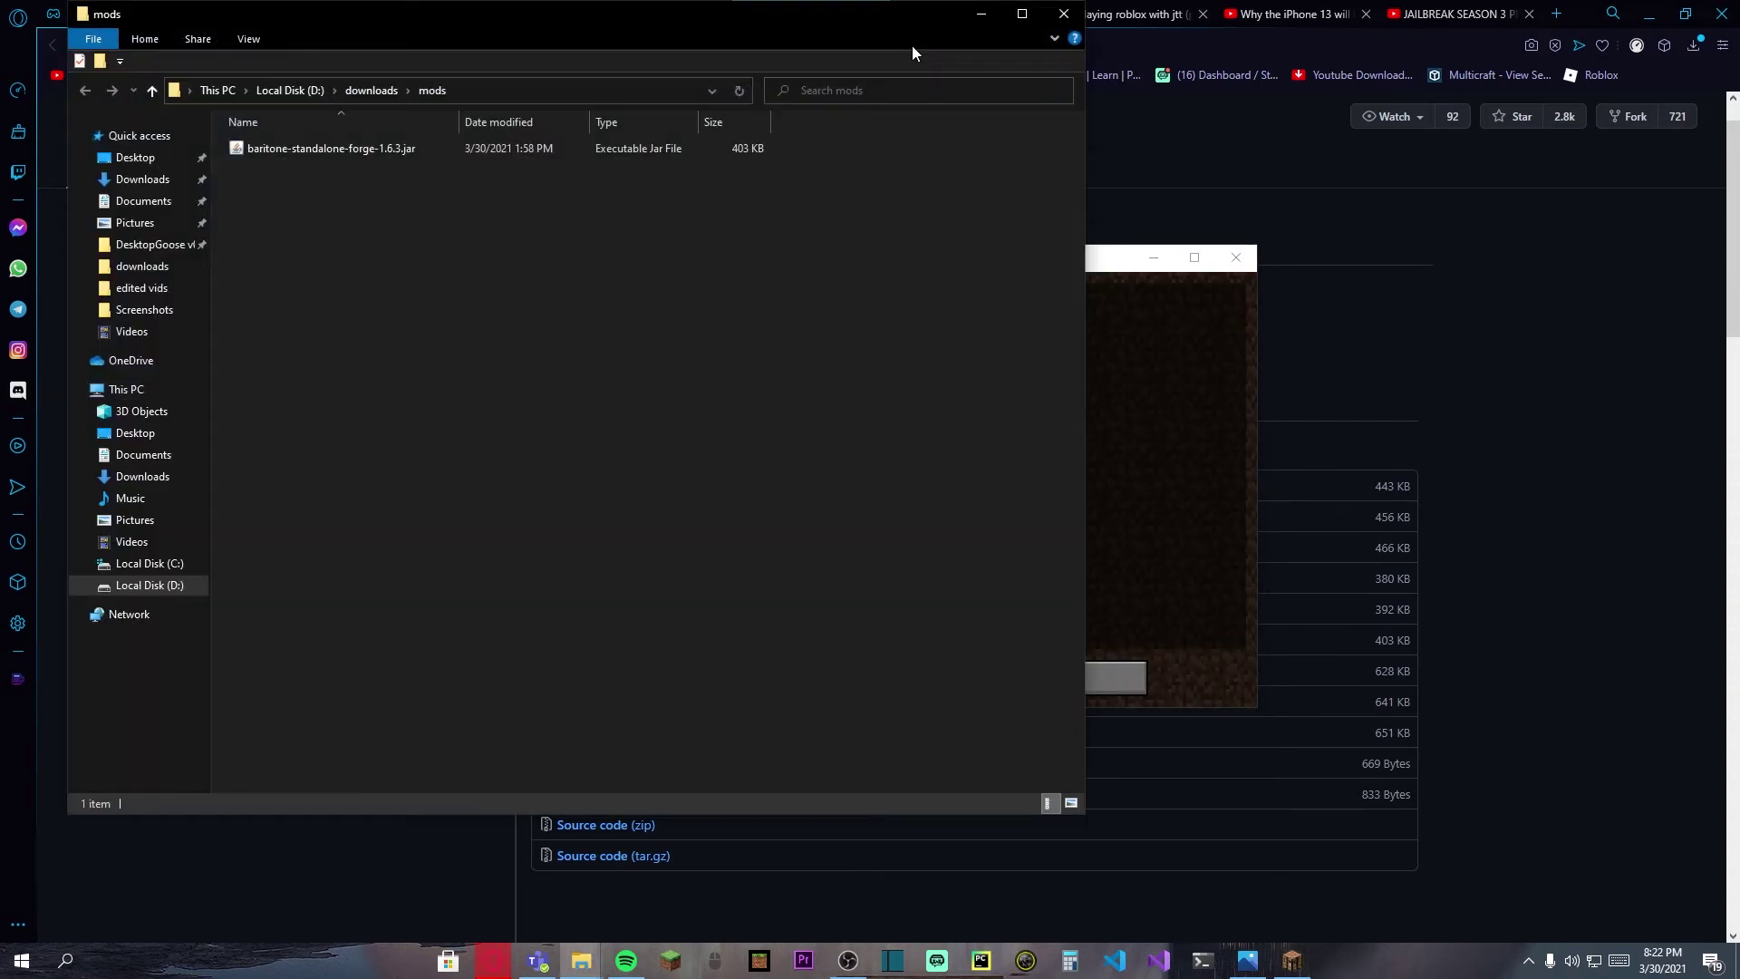
left_click_drag(912, 45, 1470, 150)
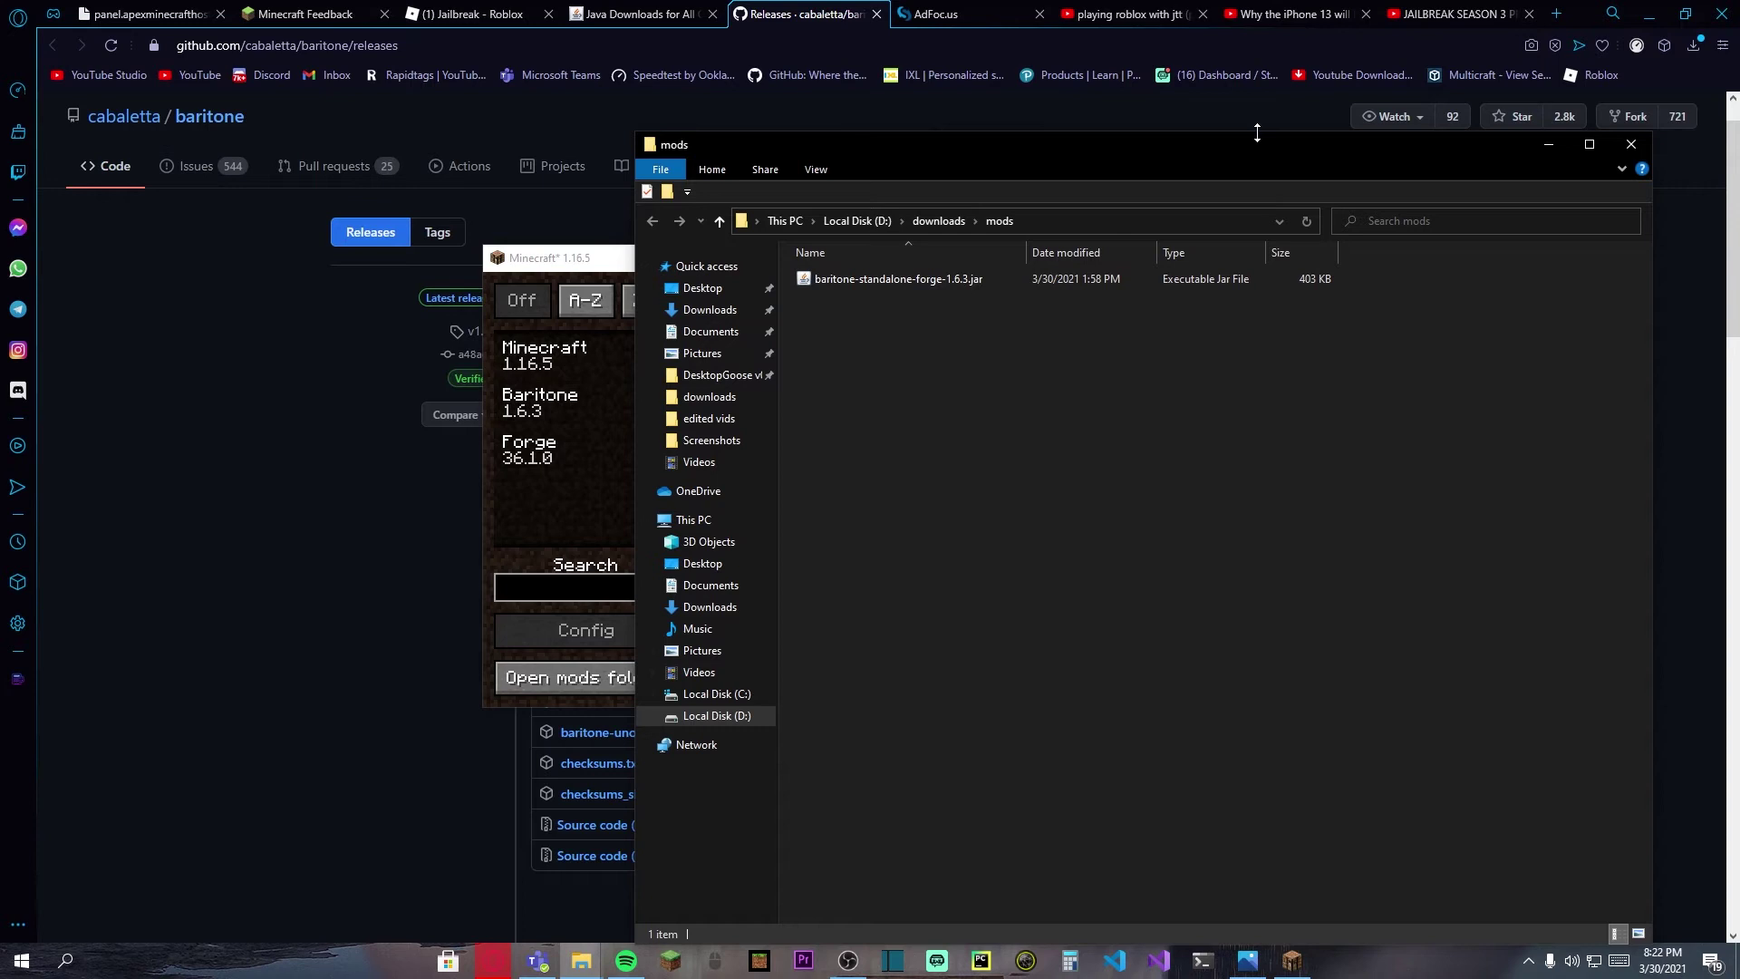
left_click_drag(1257, 133, 1226, 211)
left_click(1123, 261)
left_click(1152, 264)
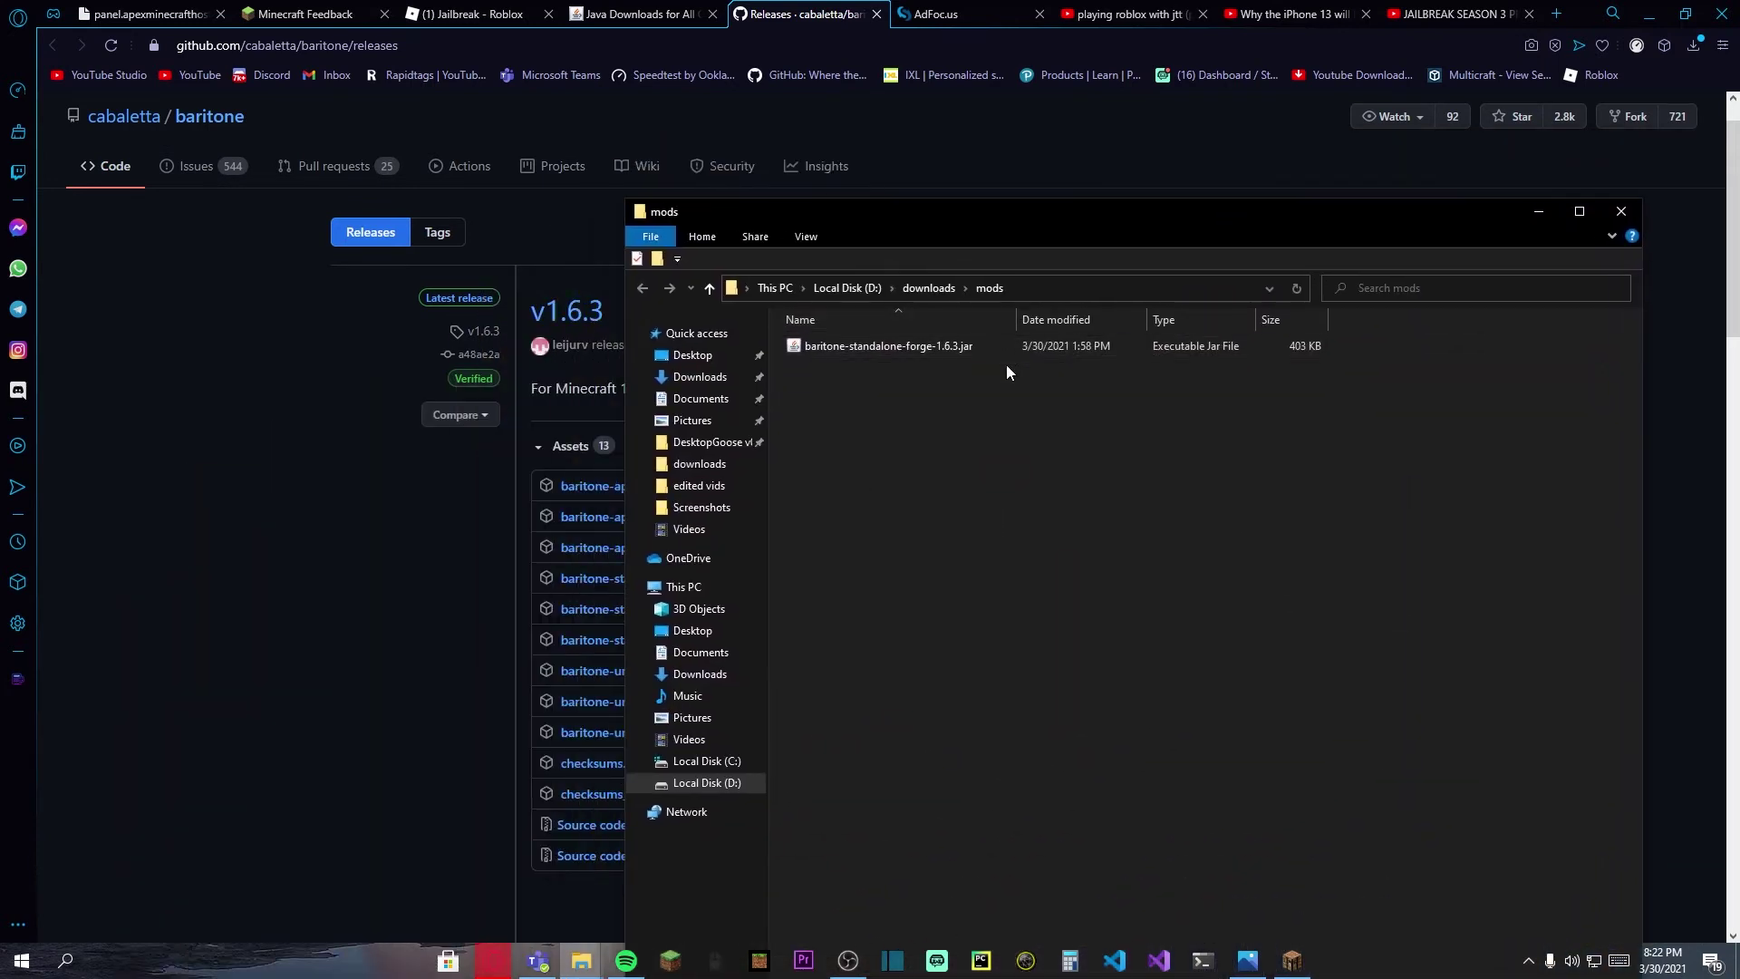
- Replace baritone-standalone-forge-1.6.3.jar in the mods folder with baritone-api-forge-1.6.3.jar from Downloads, and close both folder windows
right_click(920, 354)
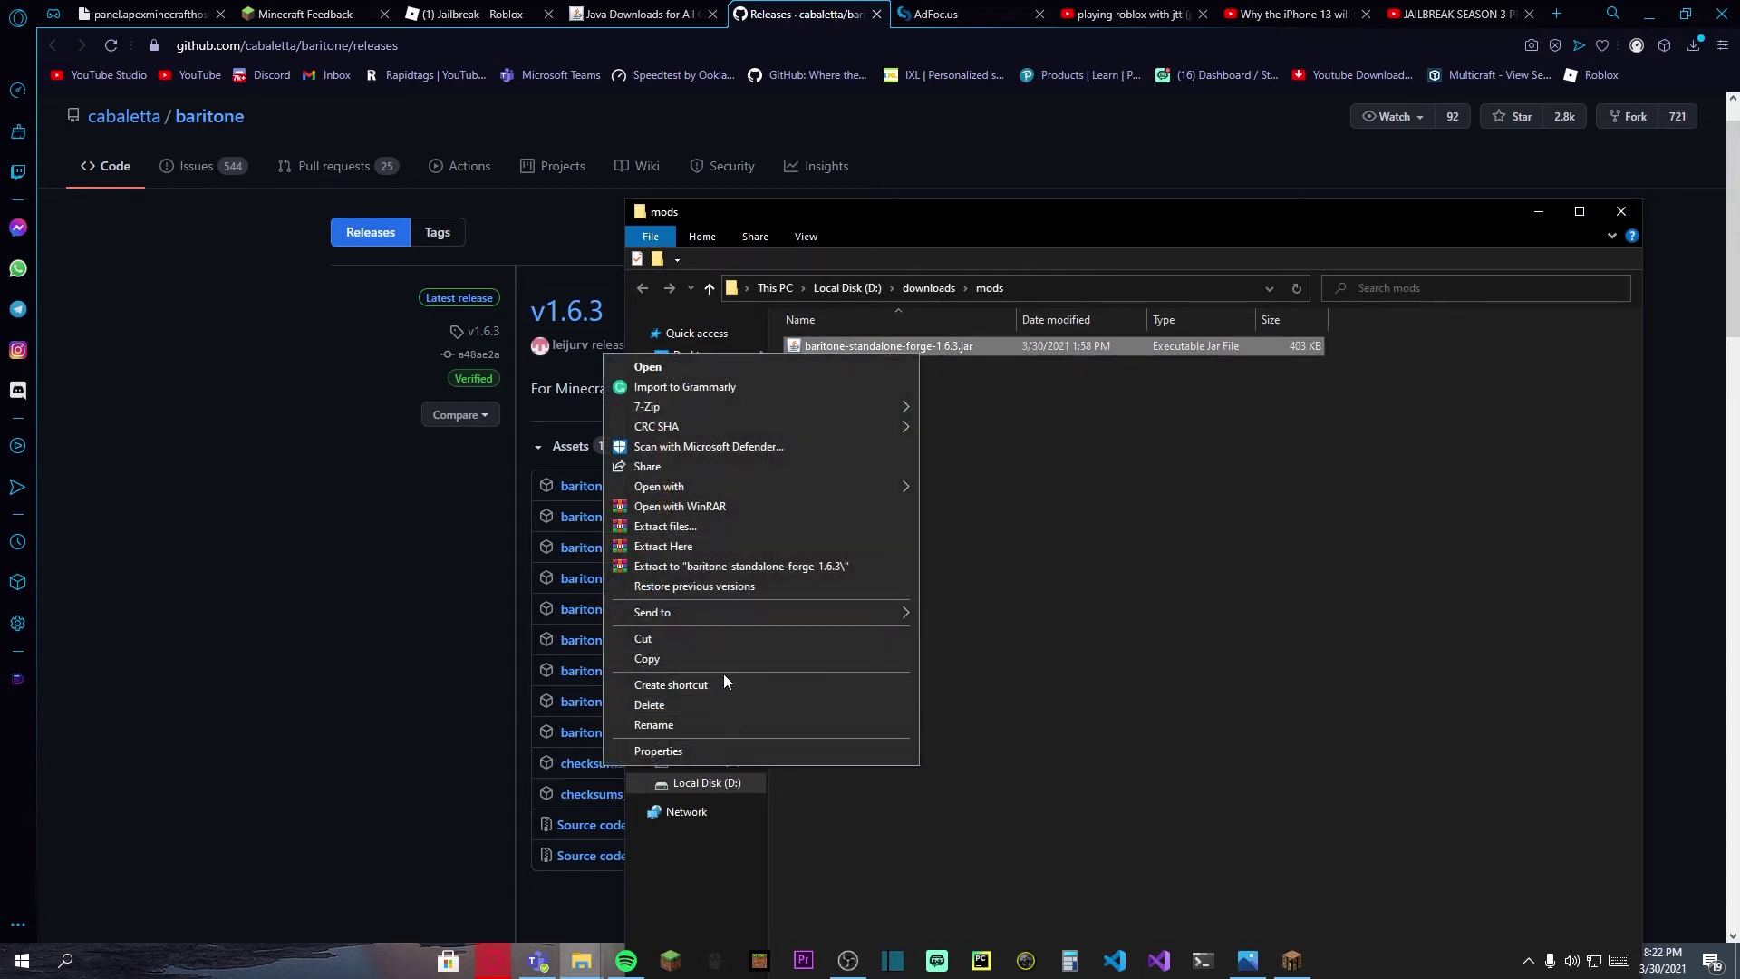
left_click(696, 705)
left_click(512, 952)
left_click_drag(766, 374, 1098, 577)
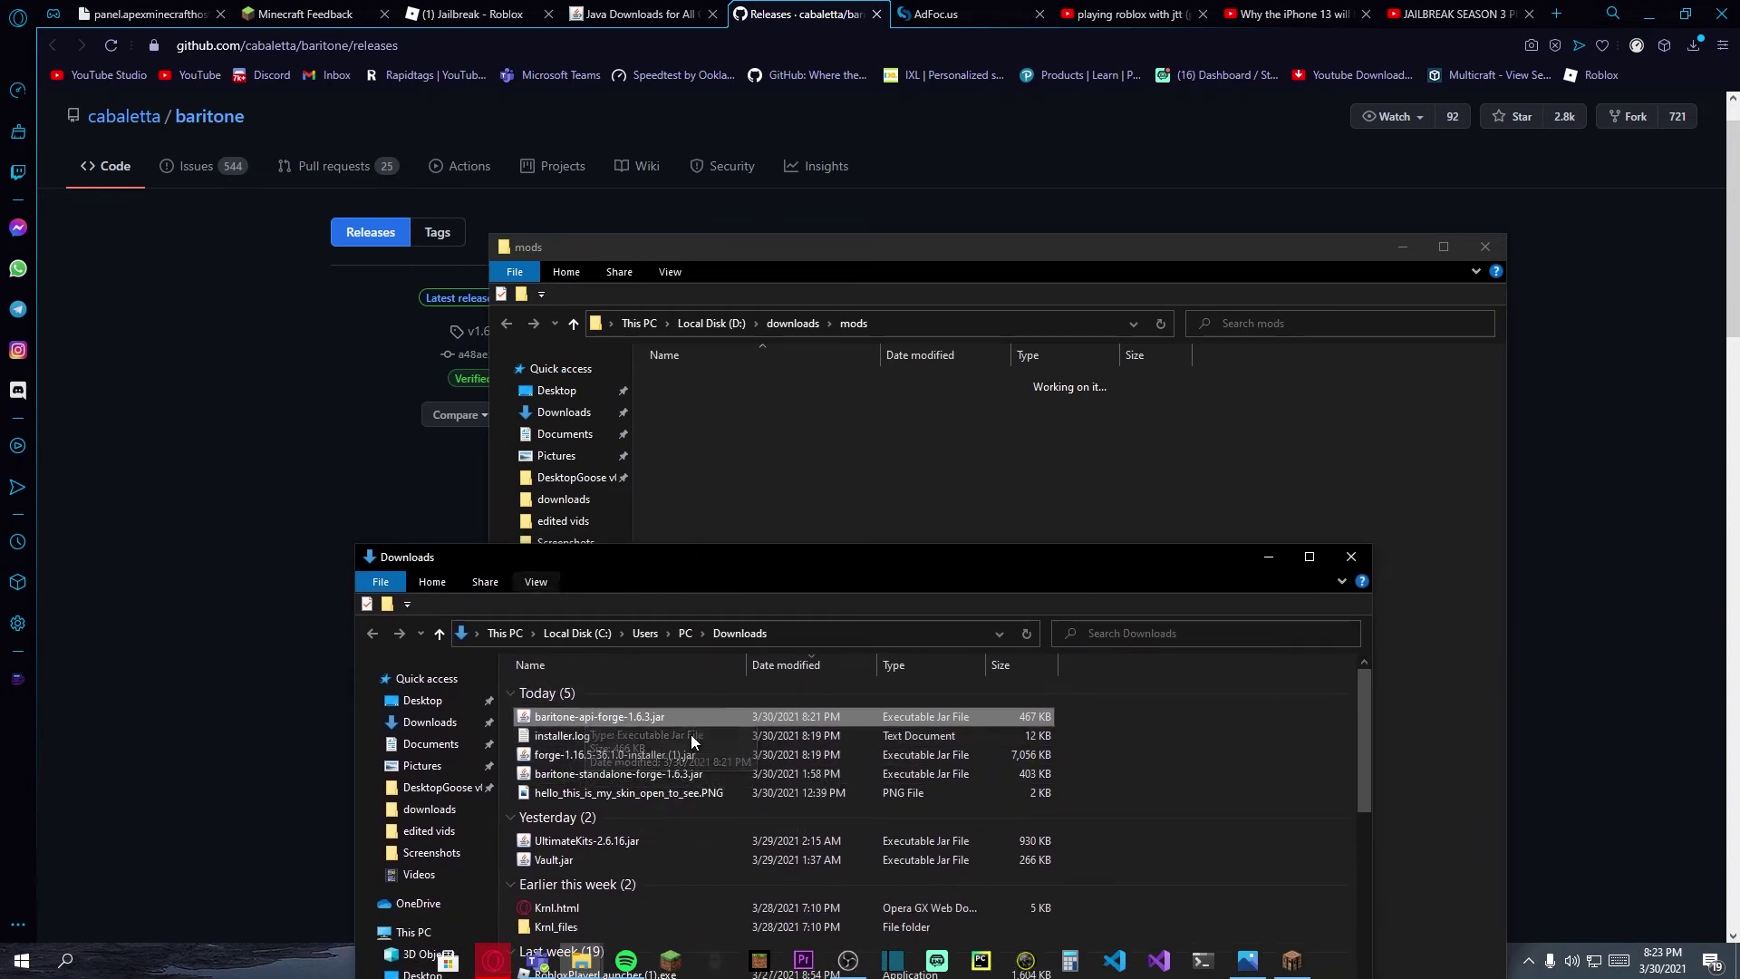
left_click_drag(650, 719, 777, 481)
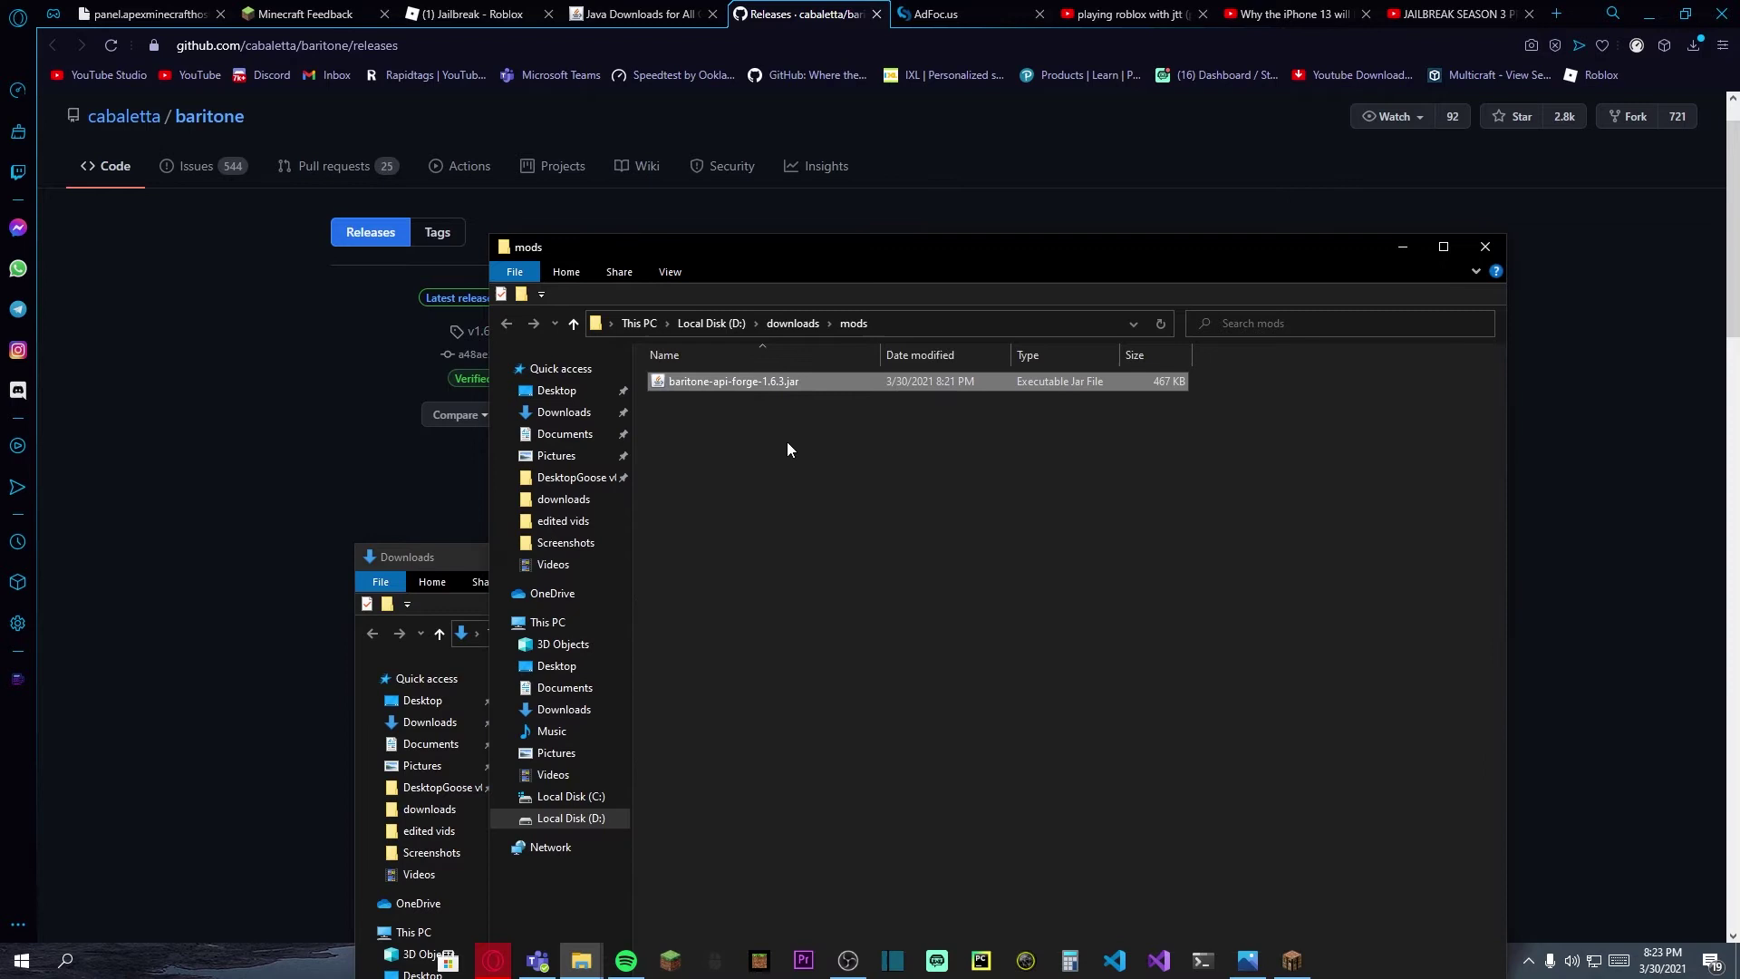
left_click(1485, 246)
left_click(1364, 568)
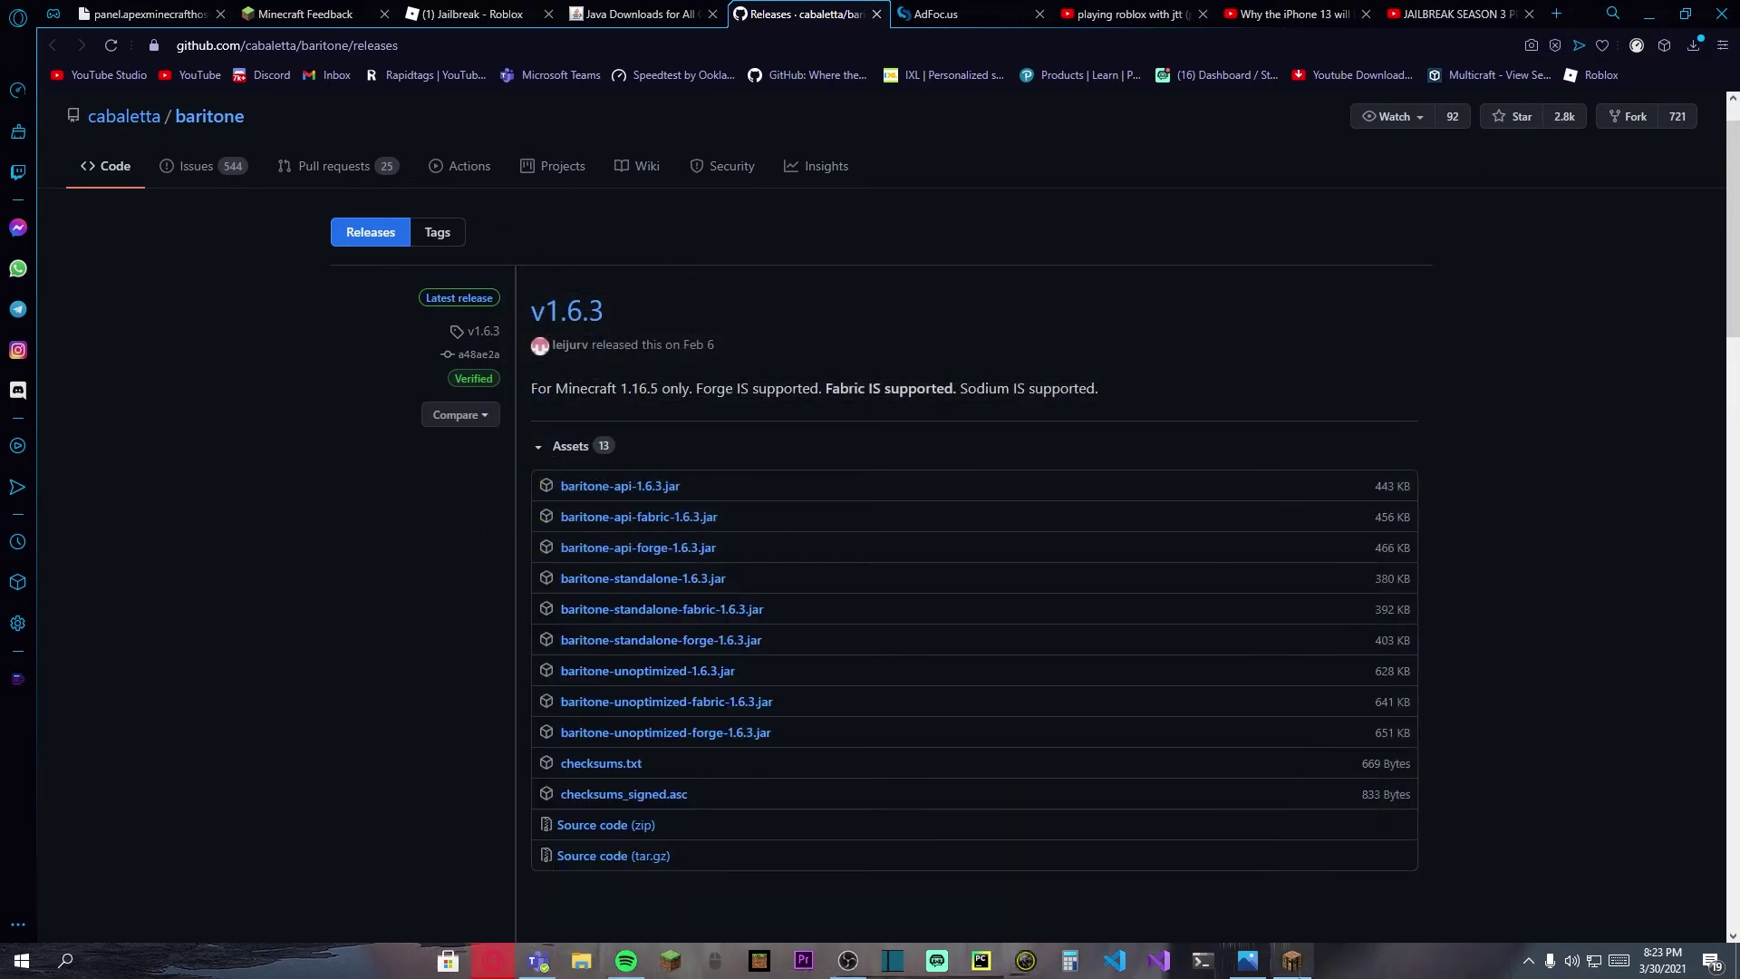
- Return to Minecraft, leave the mods list and close the game
left_click(1292, 960)
left_click(898, 681)
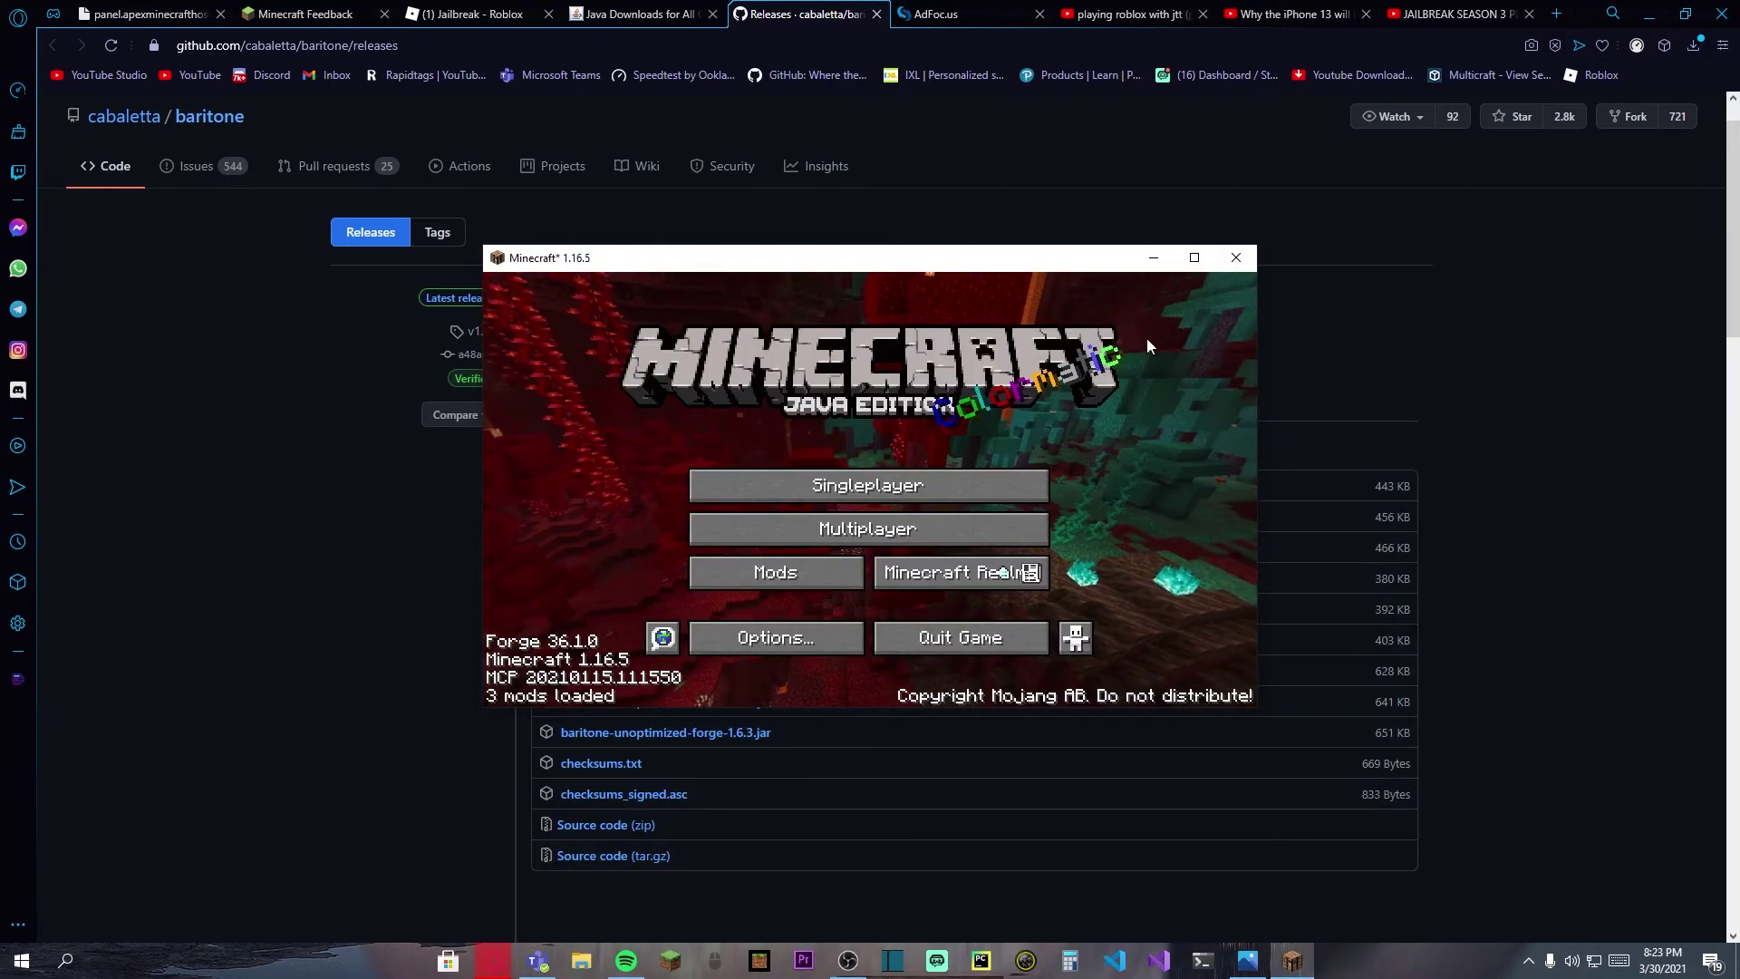
left_click(1235, 258)
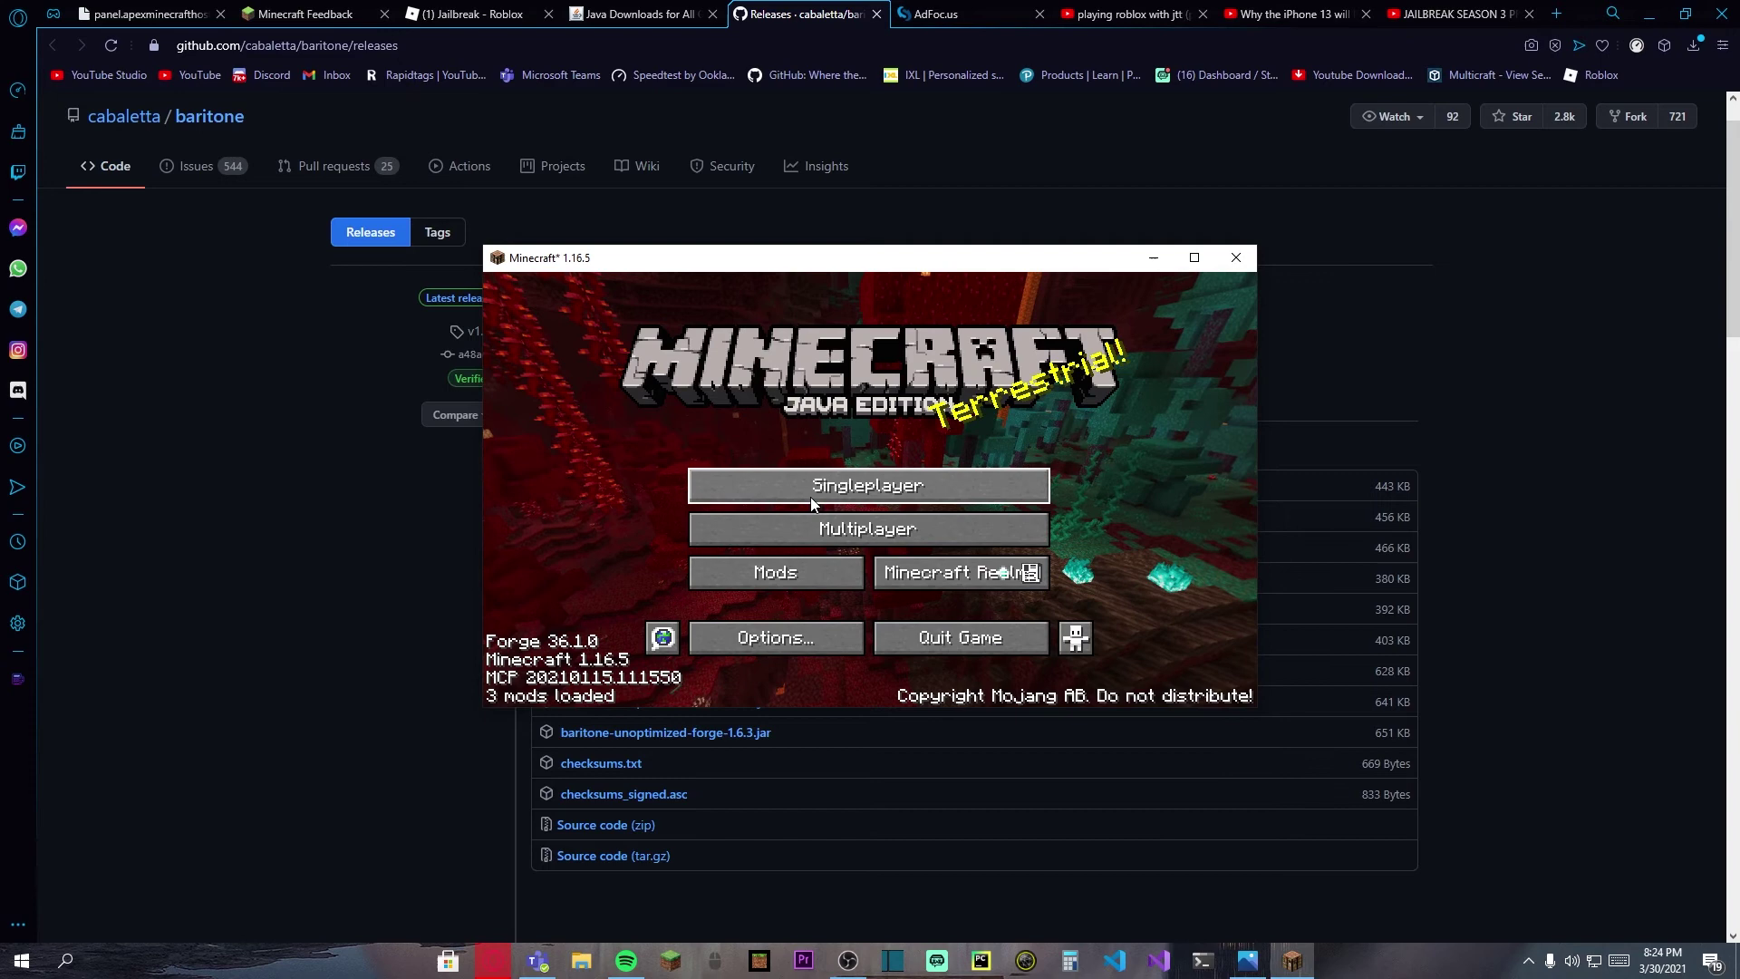
- Open the existing singleplayer world saved as New World (4), leaving the new-world form without creating one
left_click(812, 498)
left_click(1009, 634)
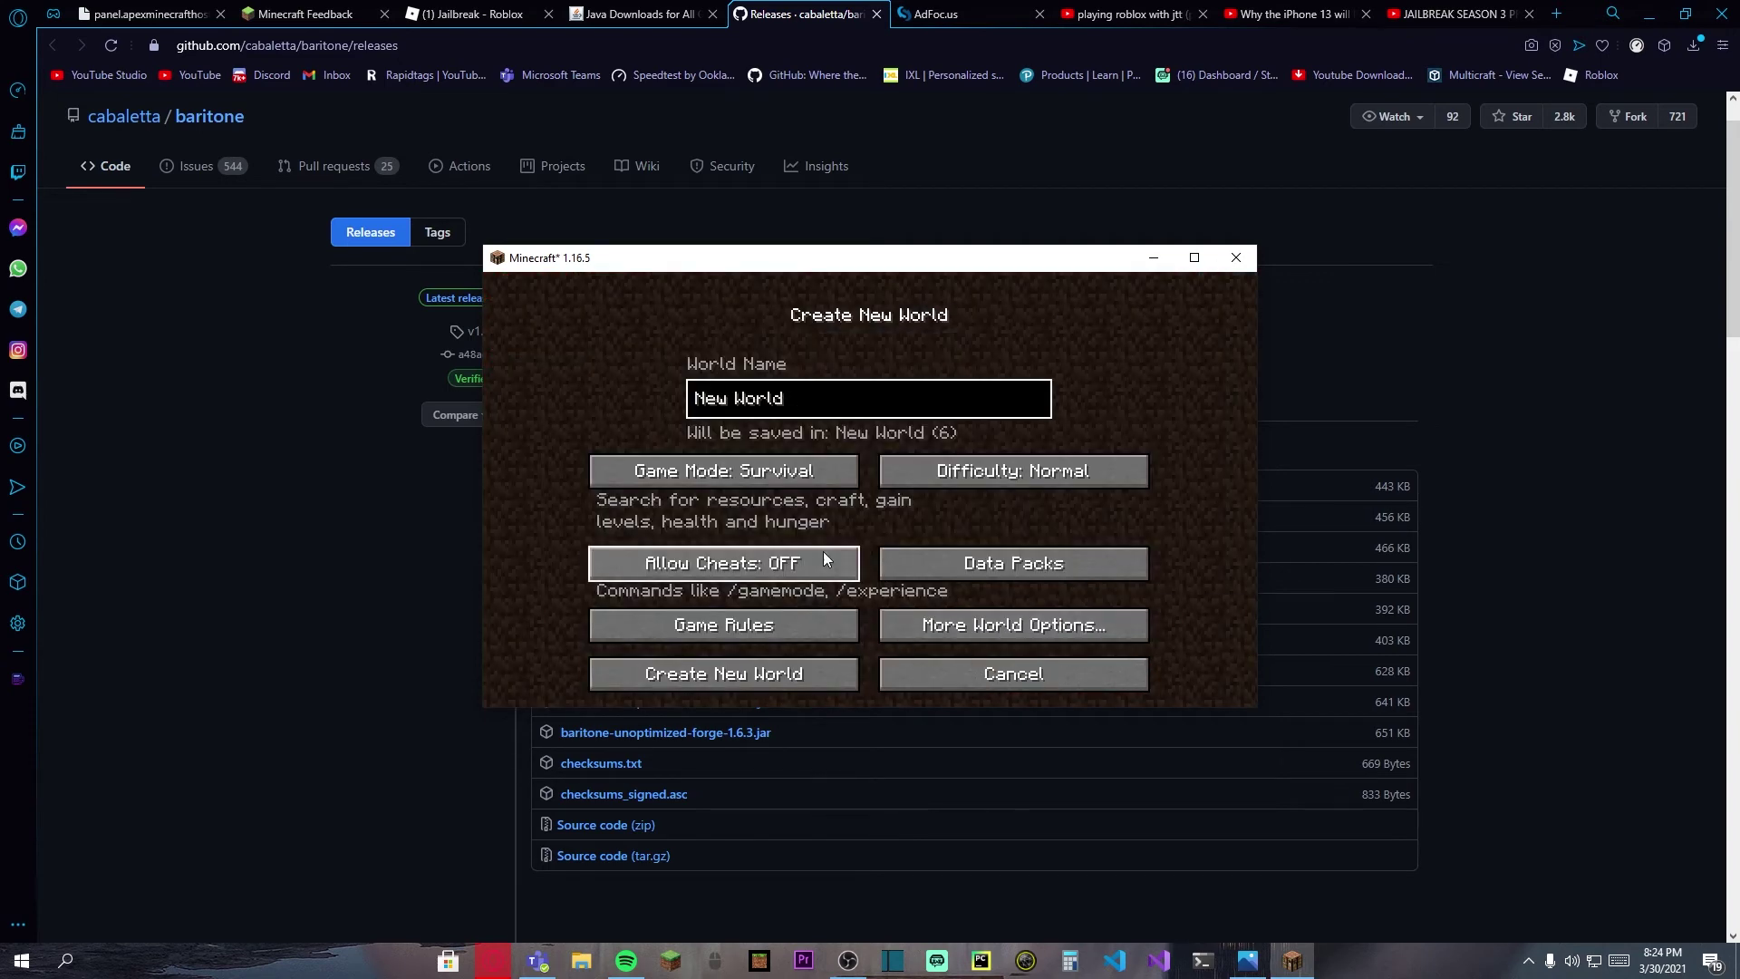
left_click(993, 671)
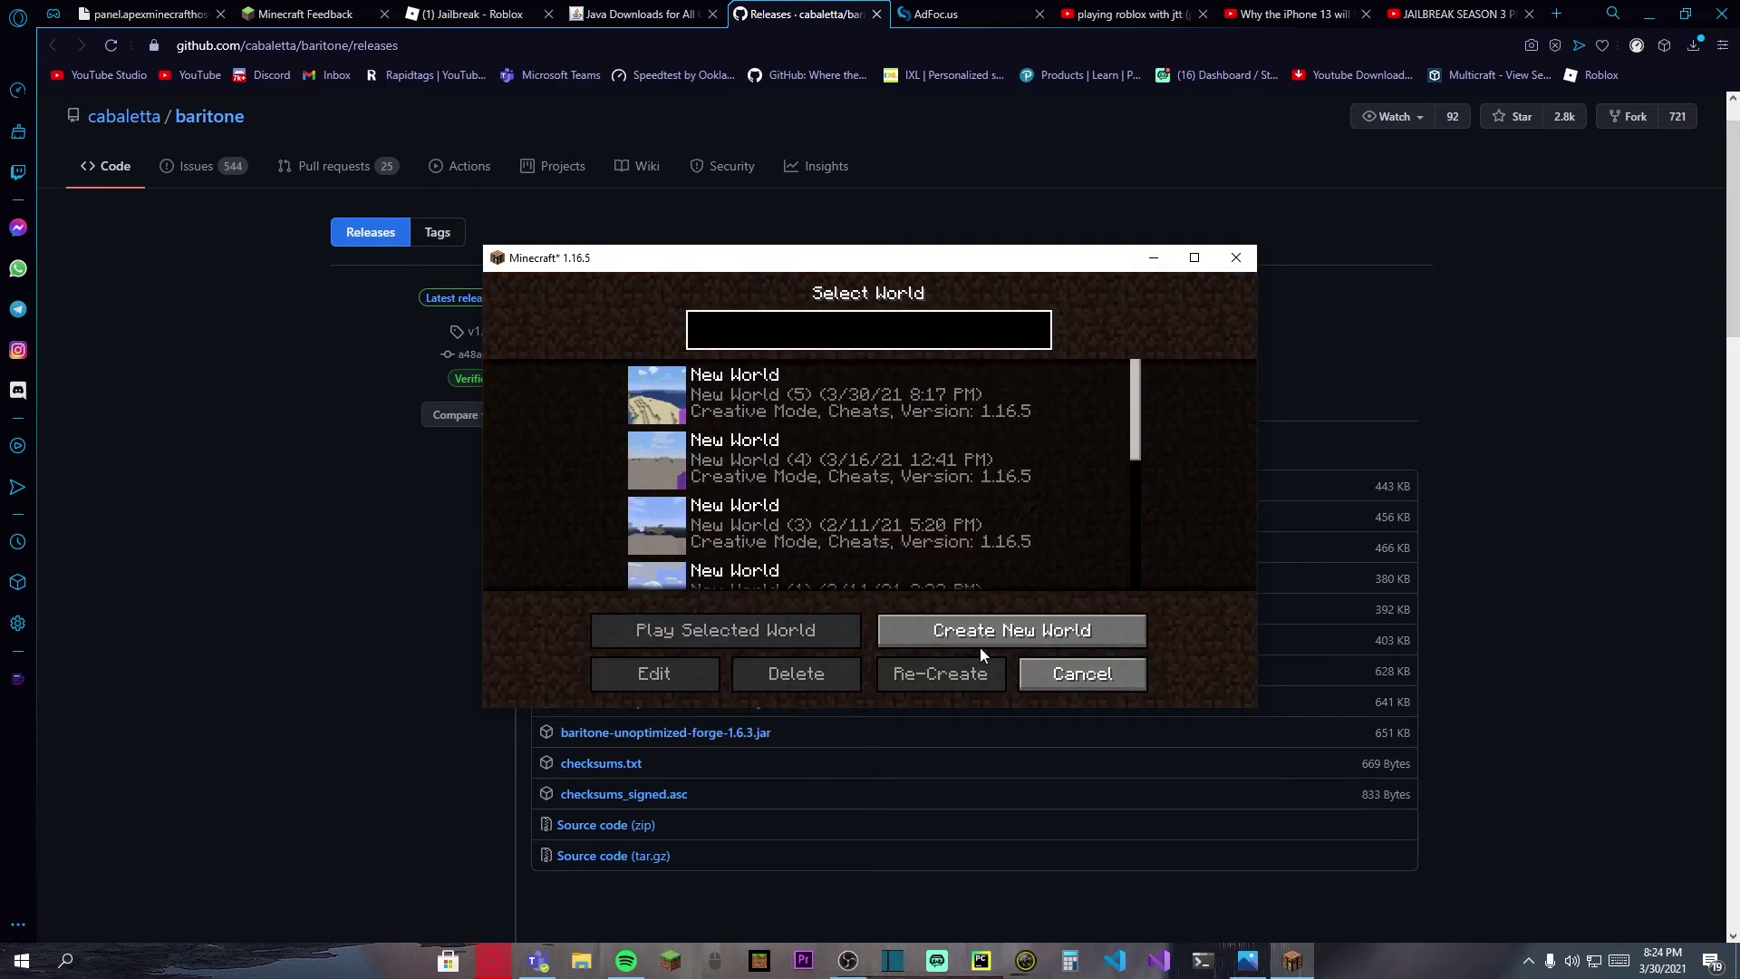
left_click(648, 457)
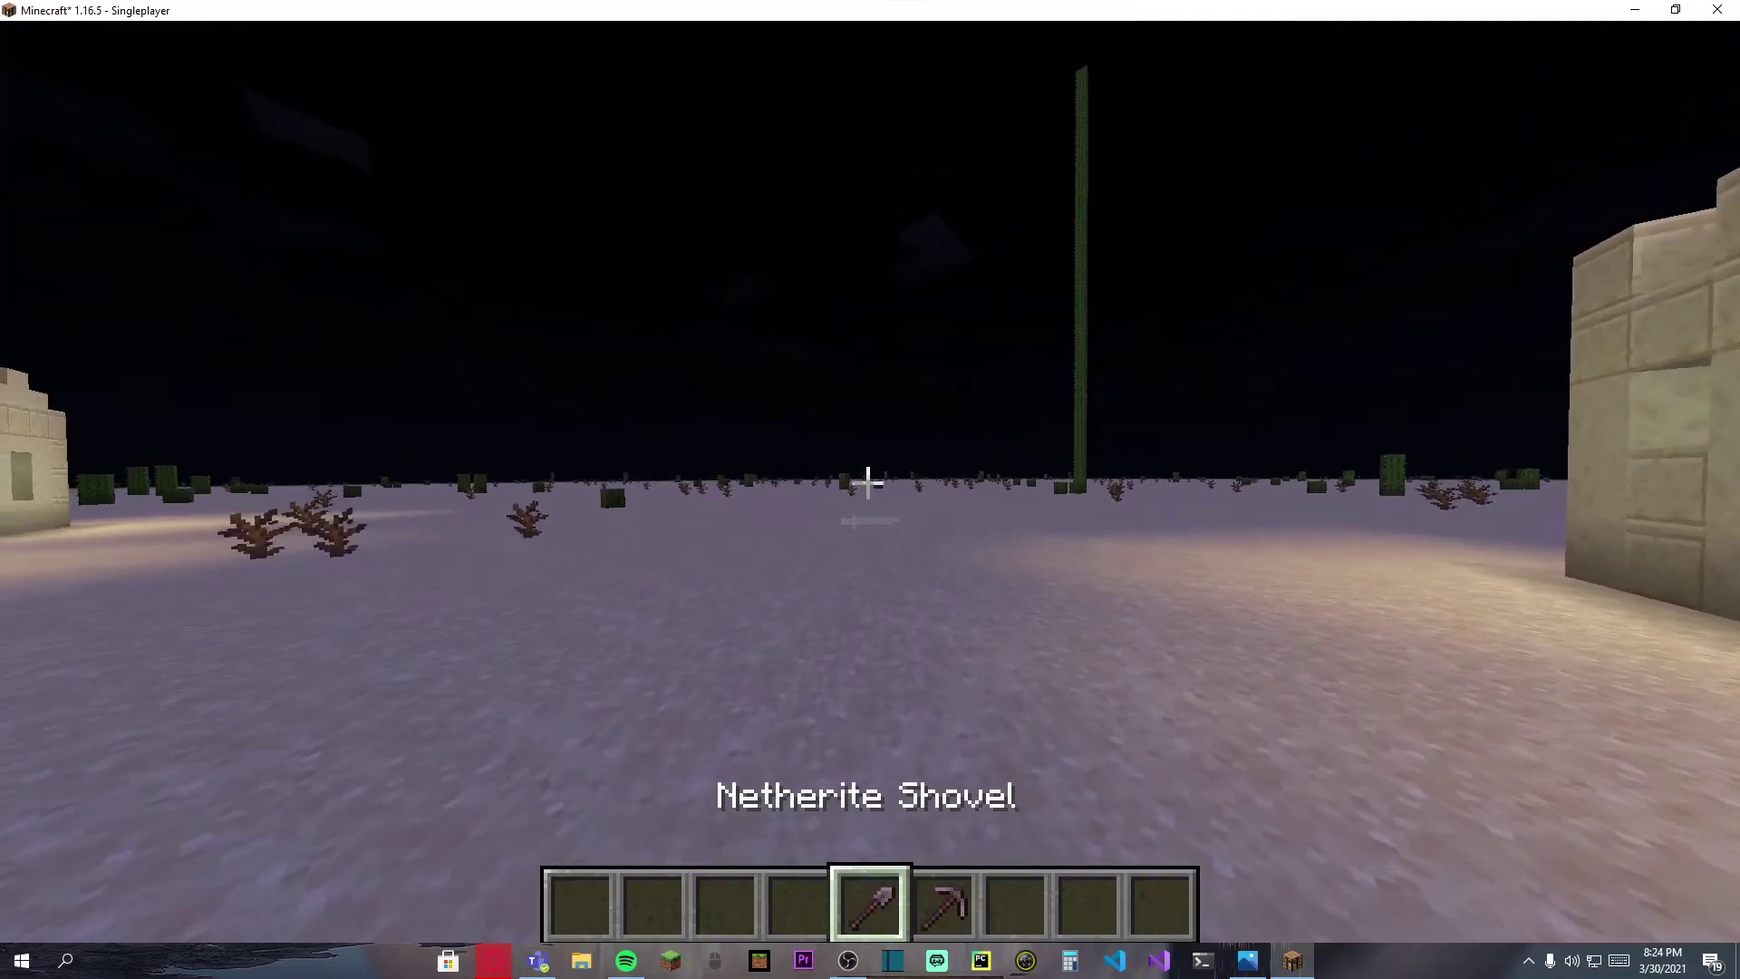
left_click(868, 483)
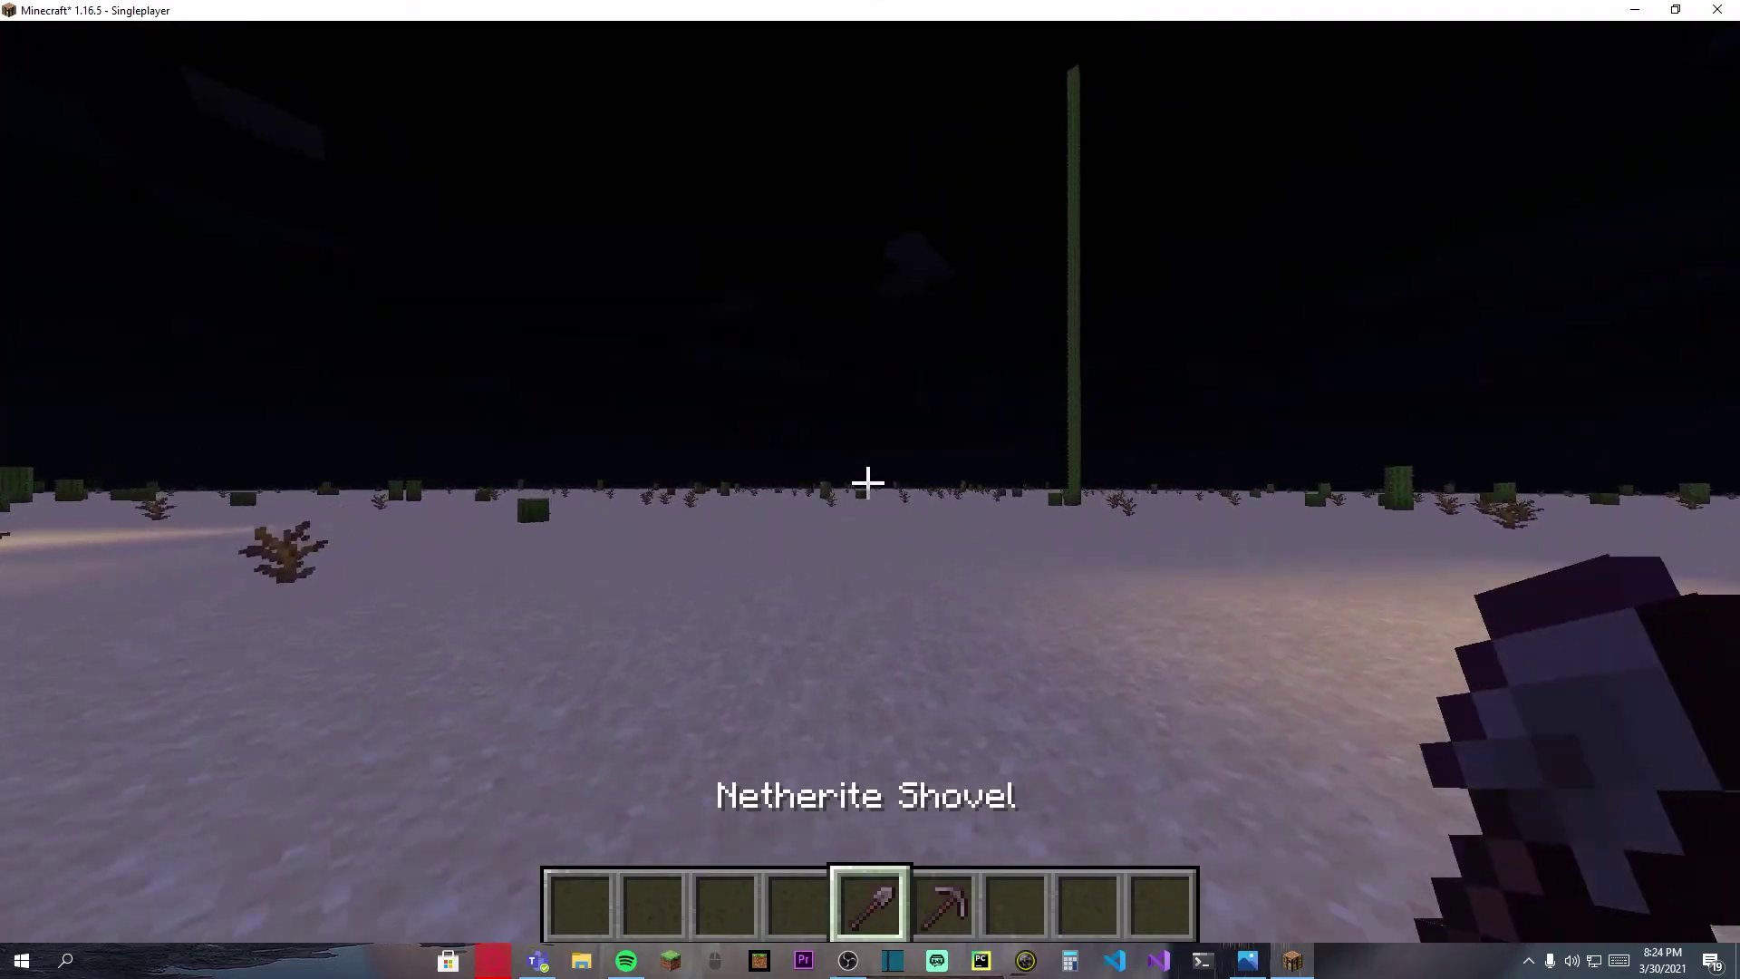
scroll(868, 483, "down", 1)
scroll(868, 483, "up", 1)
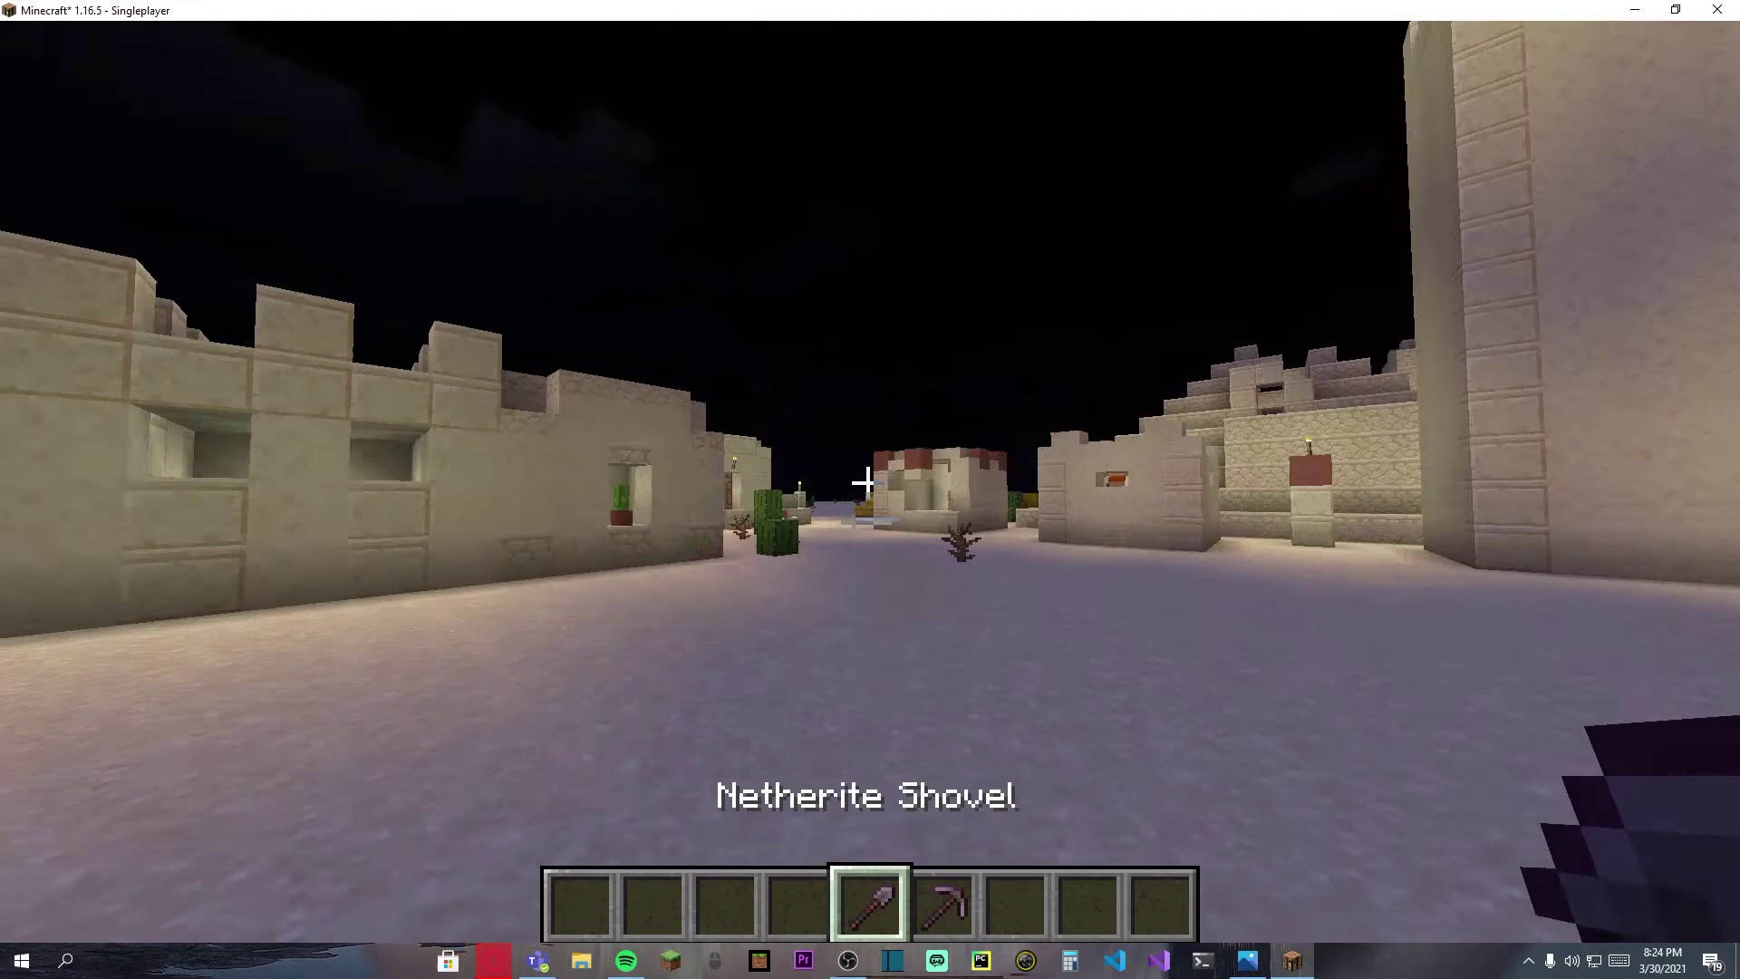
- Walk out of the village into the open desert and run Baritone's #mine command for Minecraft coal ore
key("w")
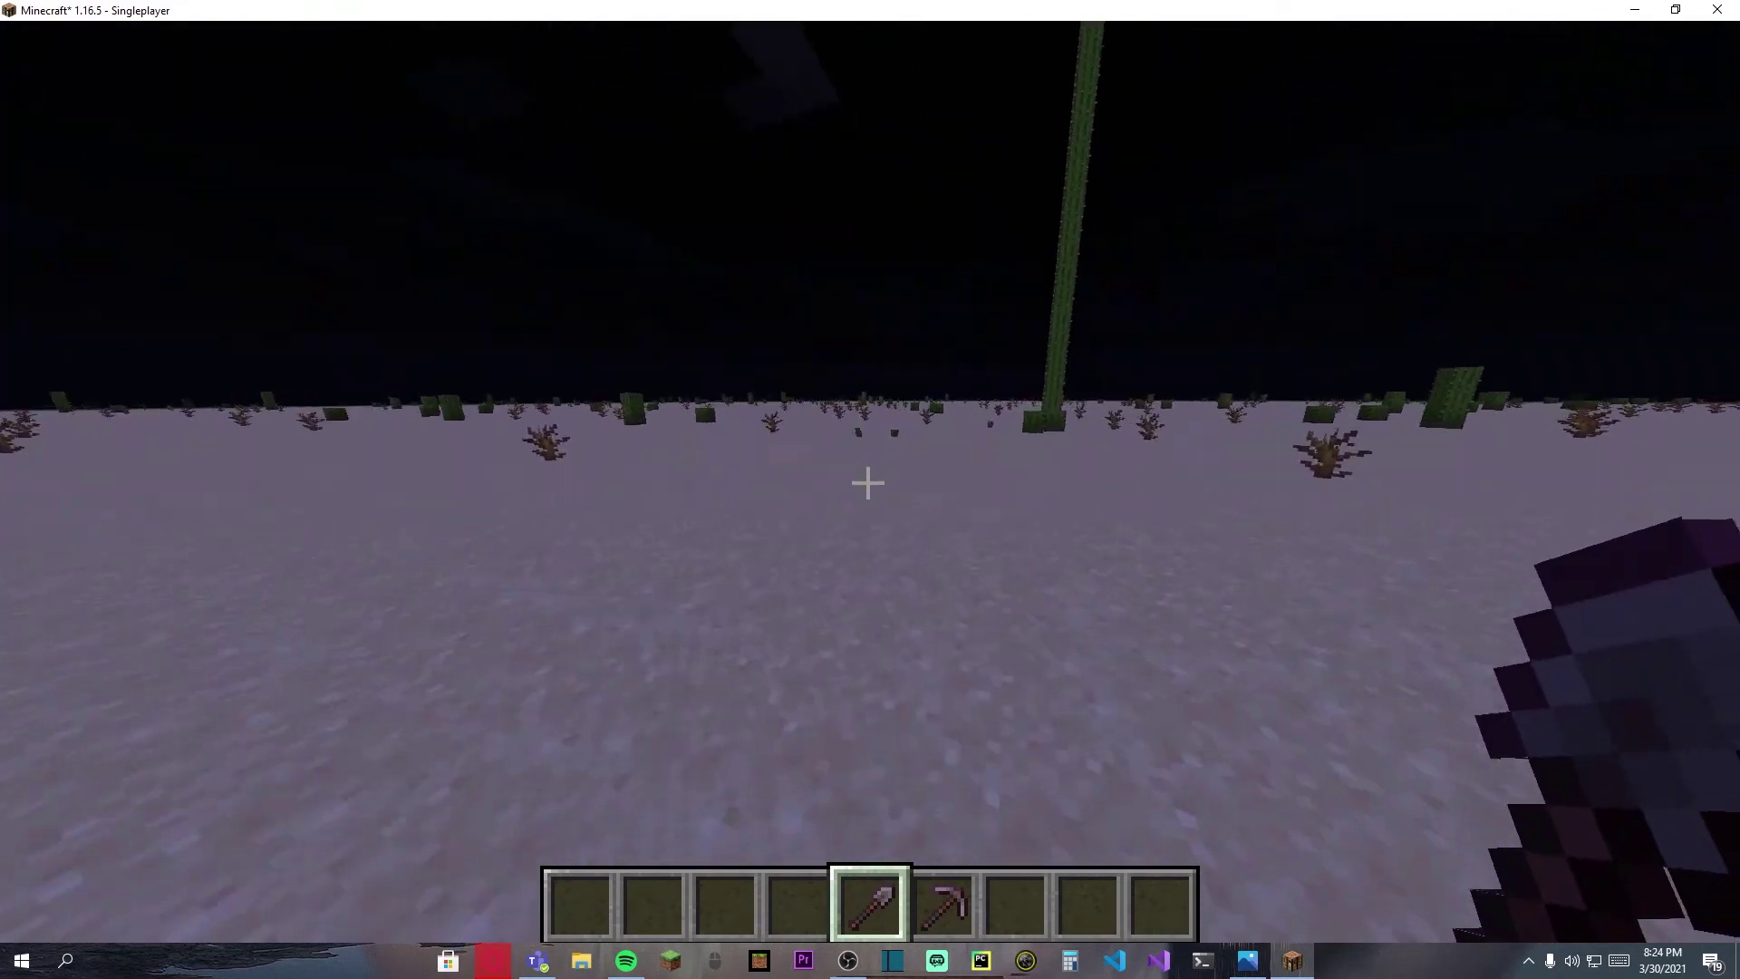
key("t")
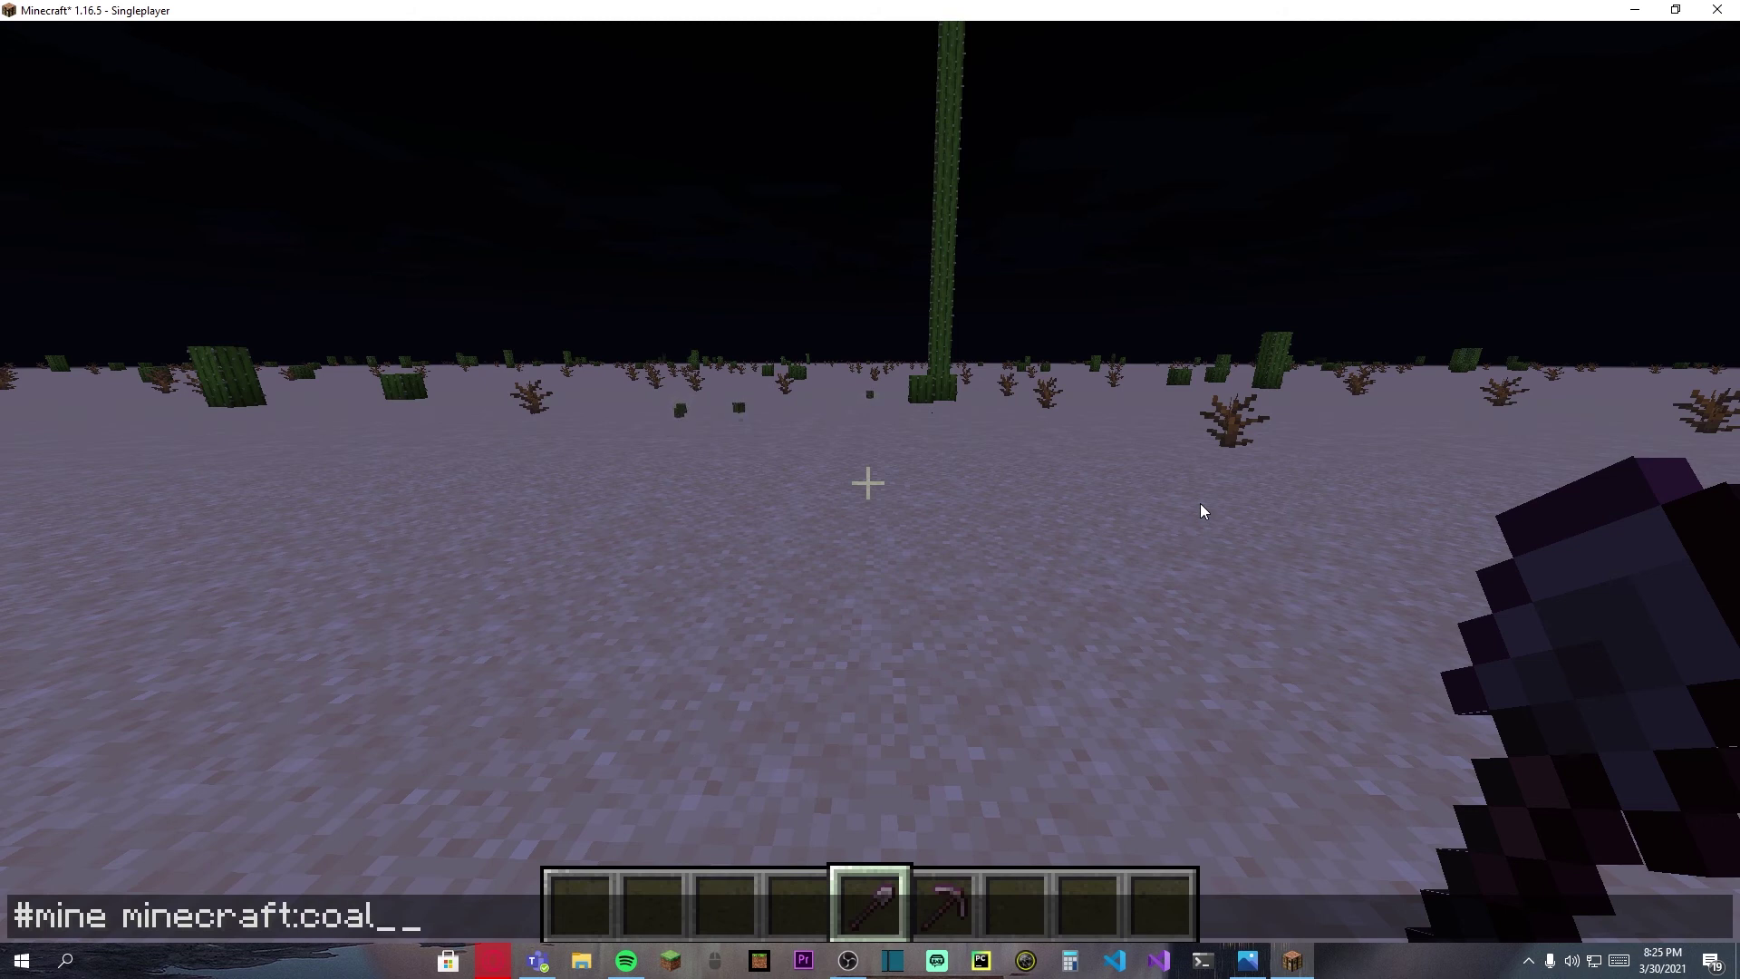
key("Return")
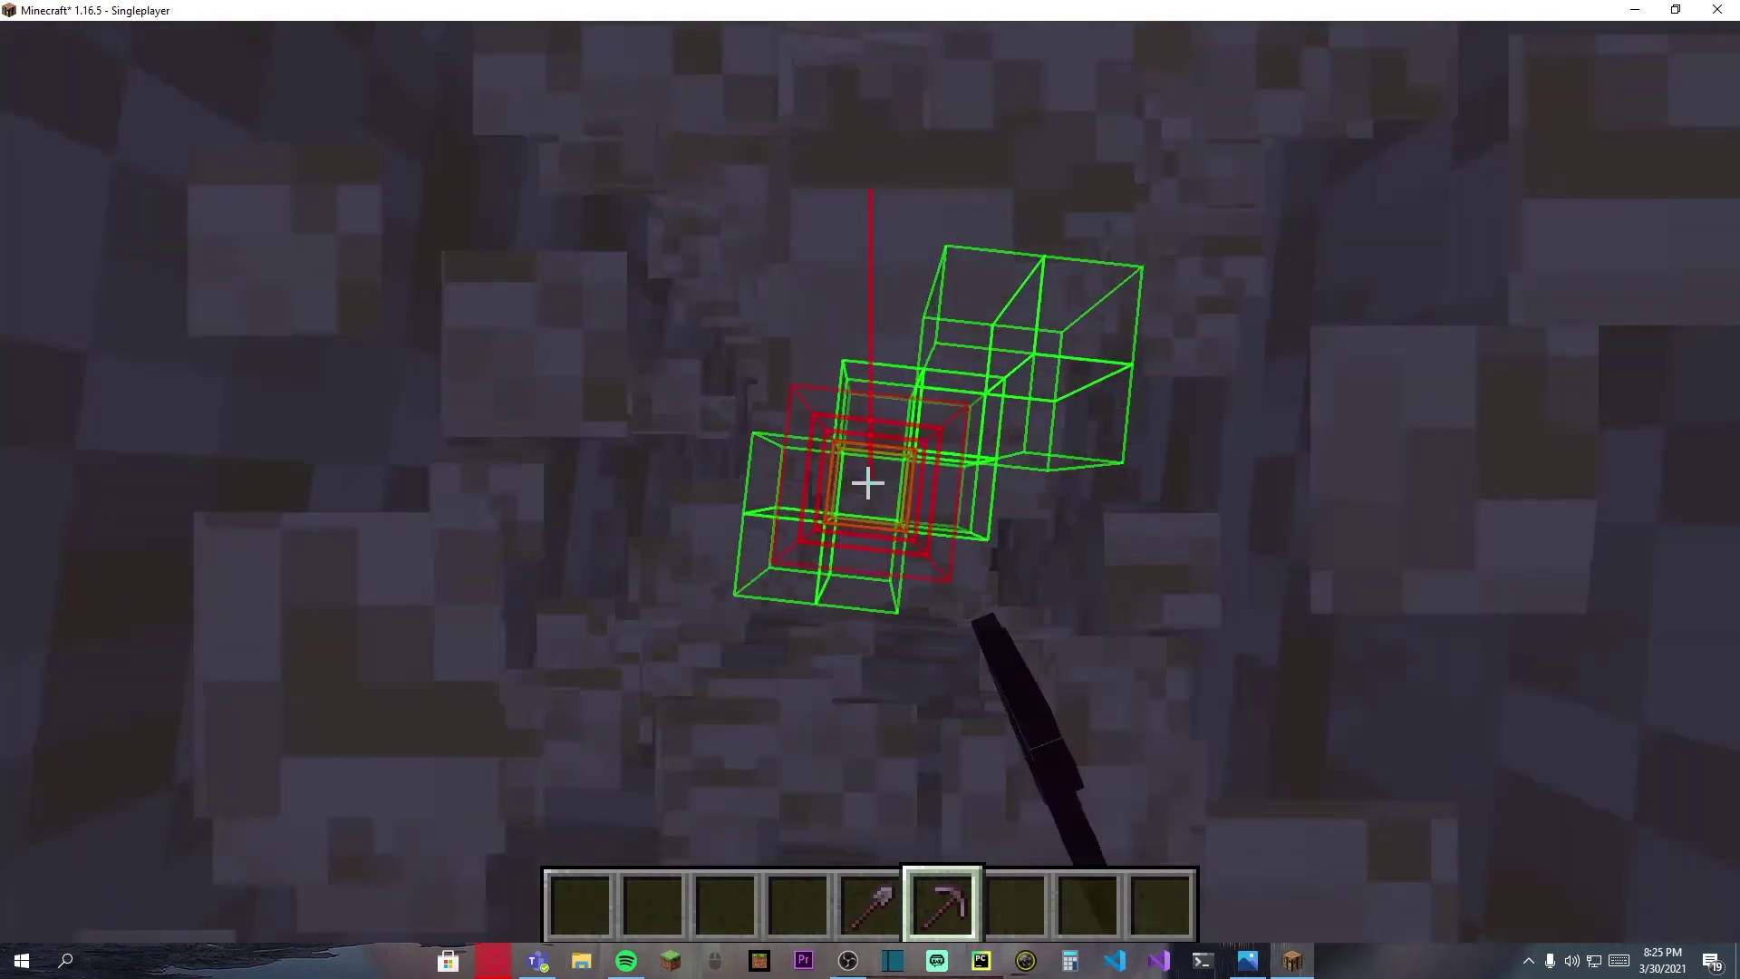
- Switch the game mode to Survival while Baritone is mining, and close the game mode switcher
key("F3+F4")
key("F3+F4")
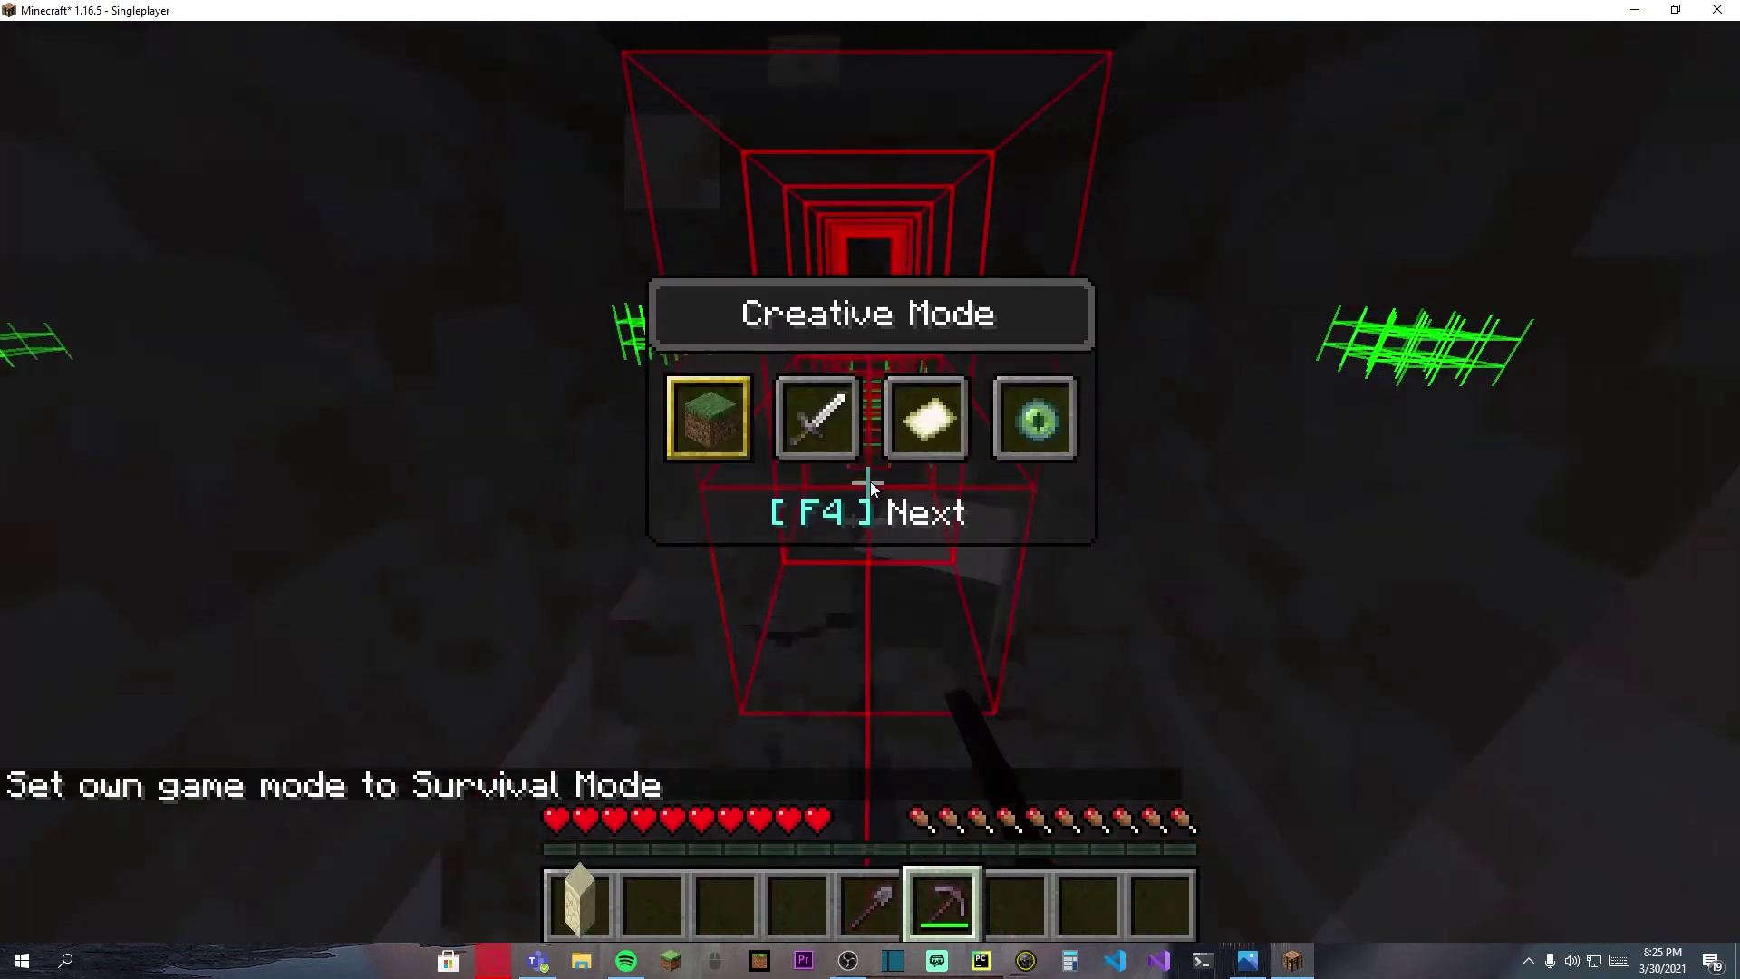
key("F4")
key("Escape")
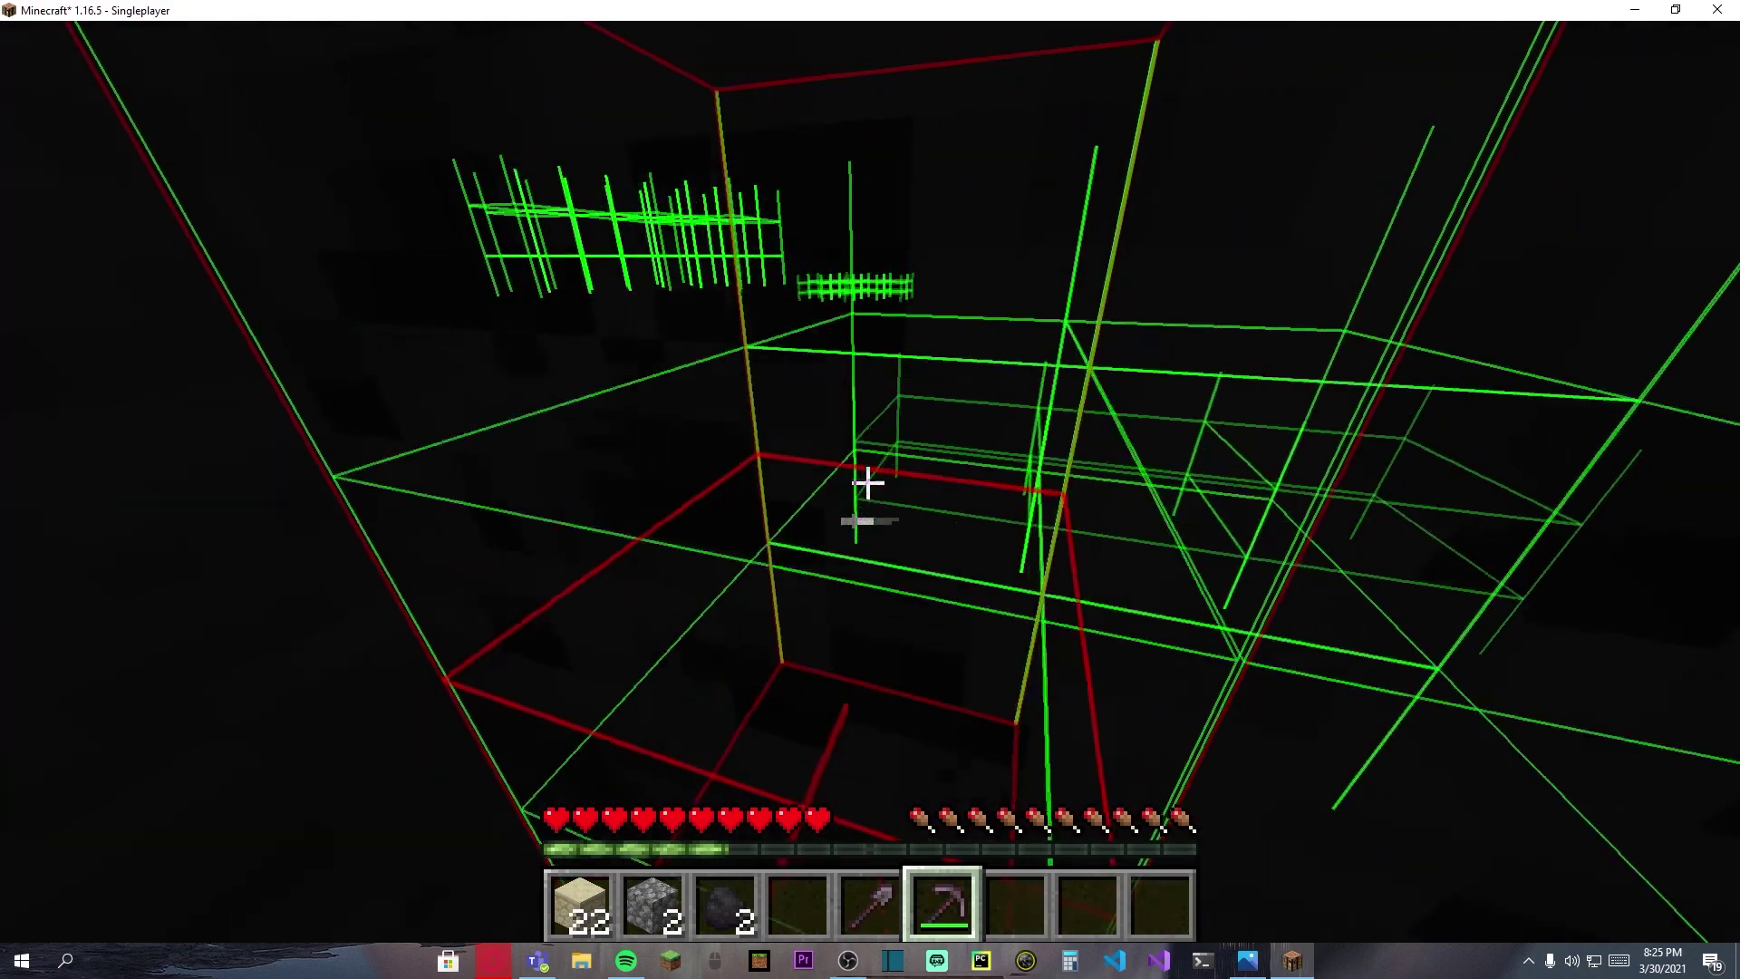
- Mine the outlined coal ore blocks along Baritone's underground path with the netherite pickaxe, collecting the coal
left_click(867, 483)
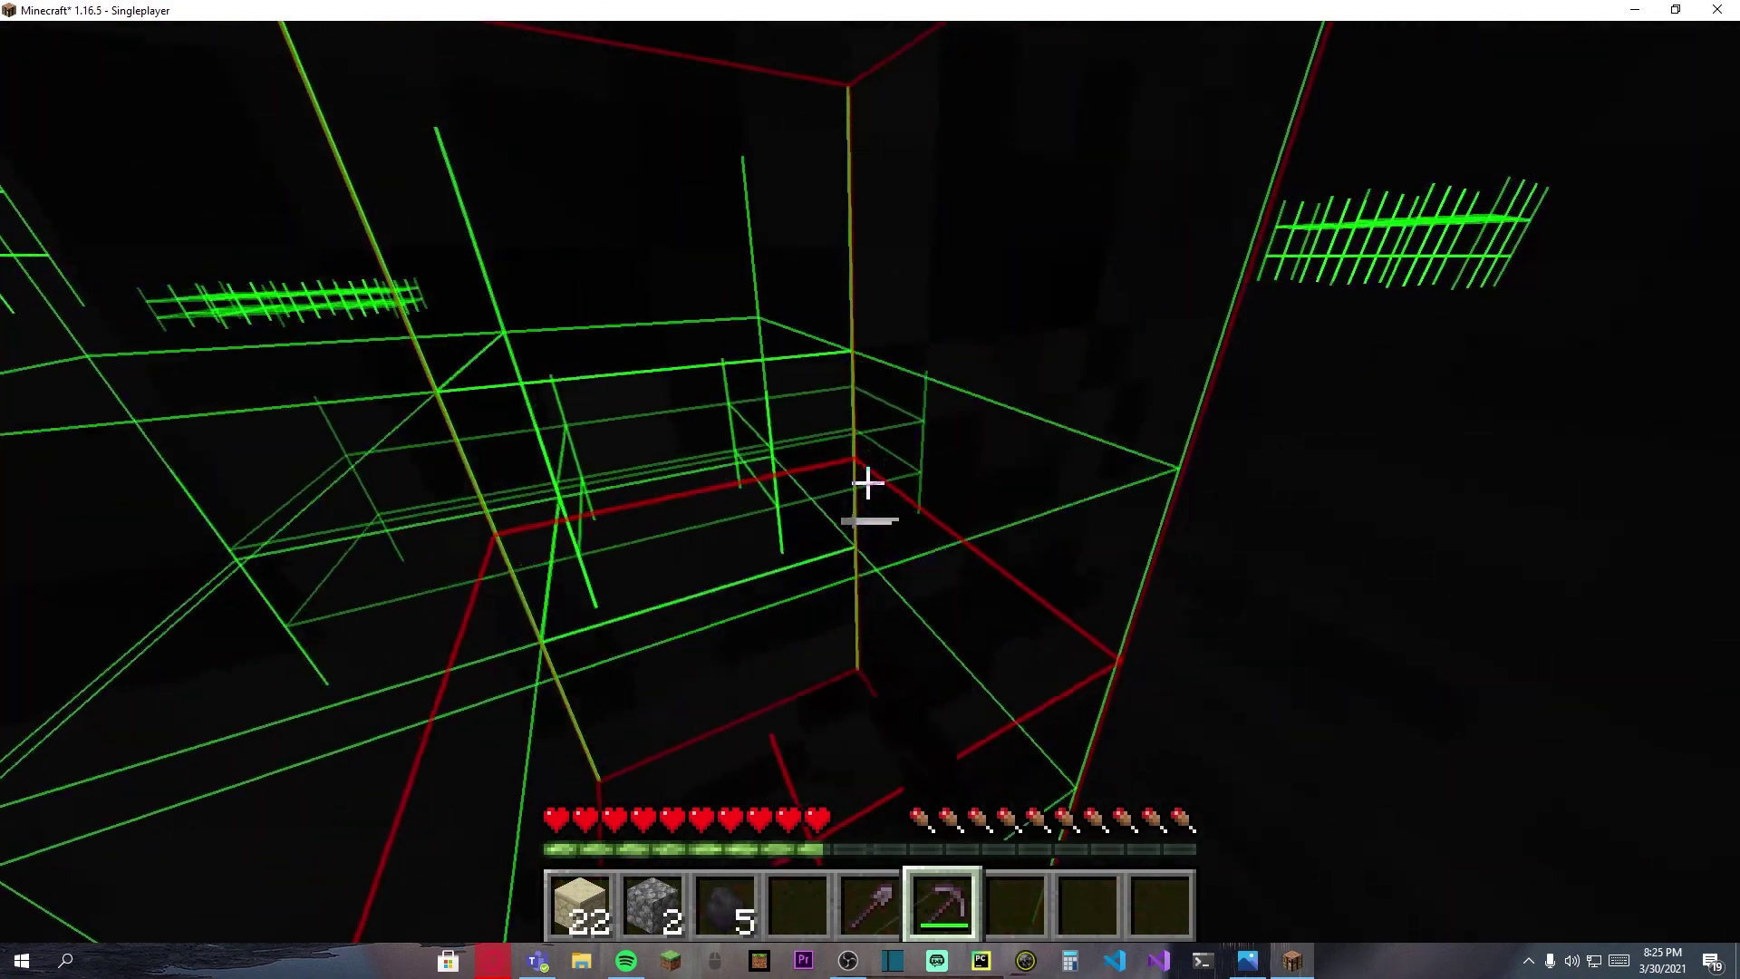
left_click(867, 483)
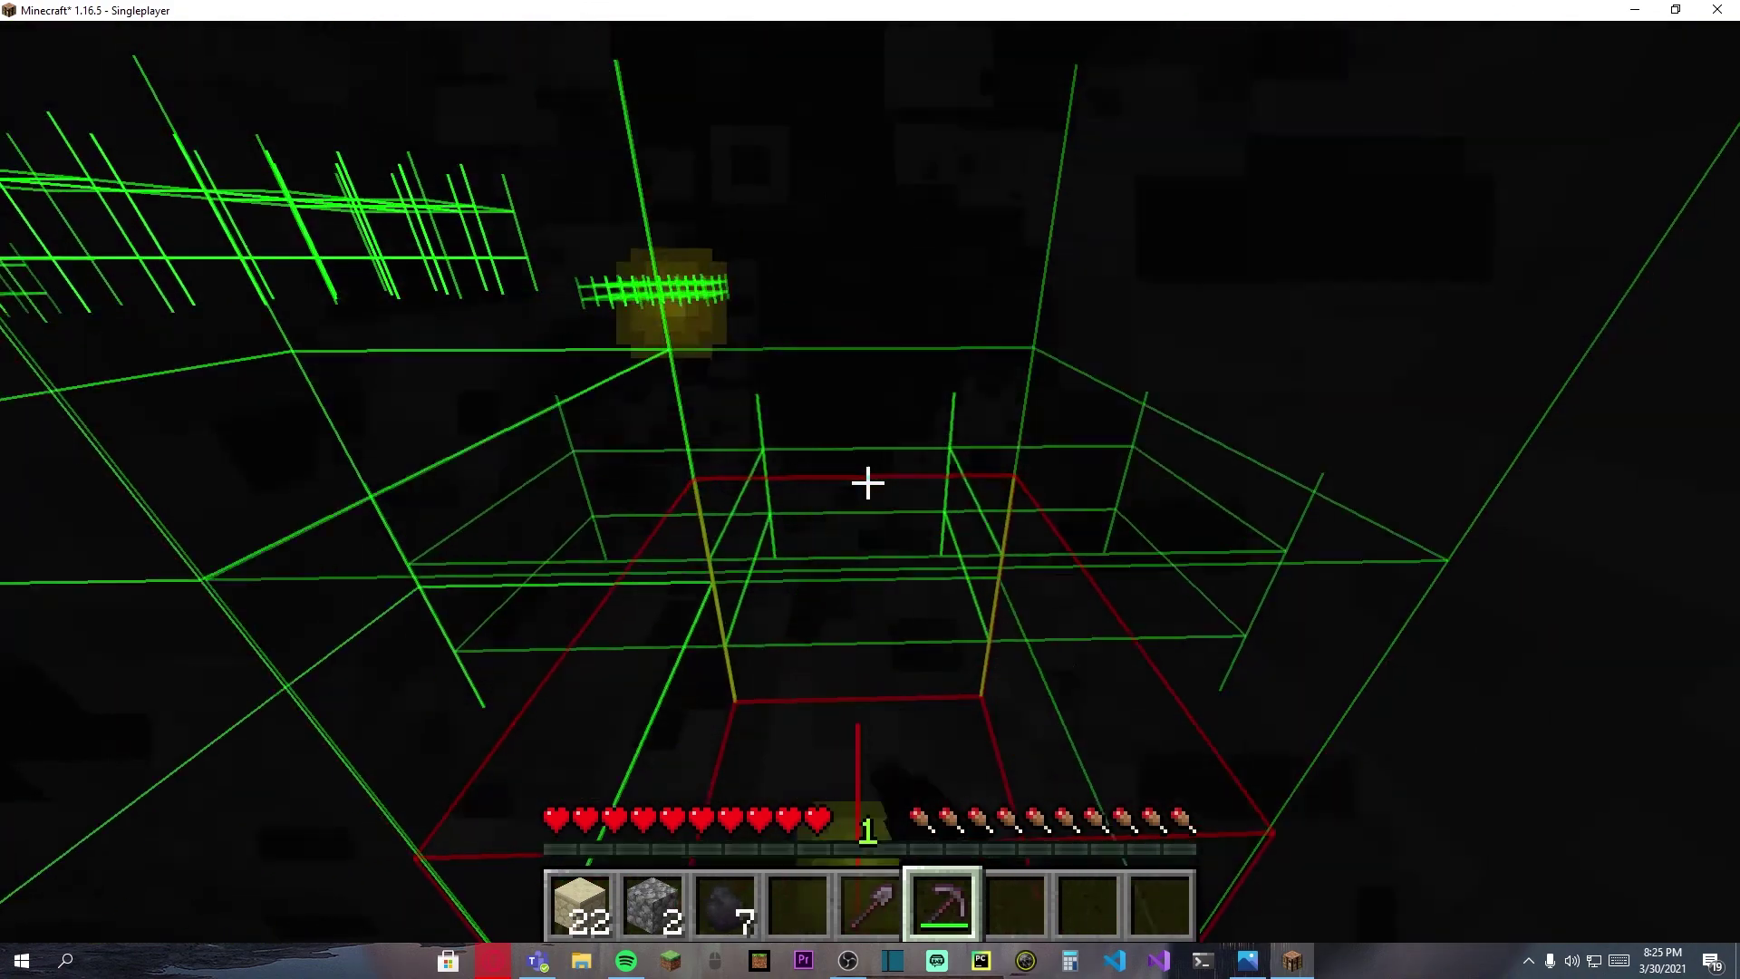
left_click(867, 483)
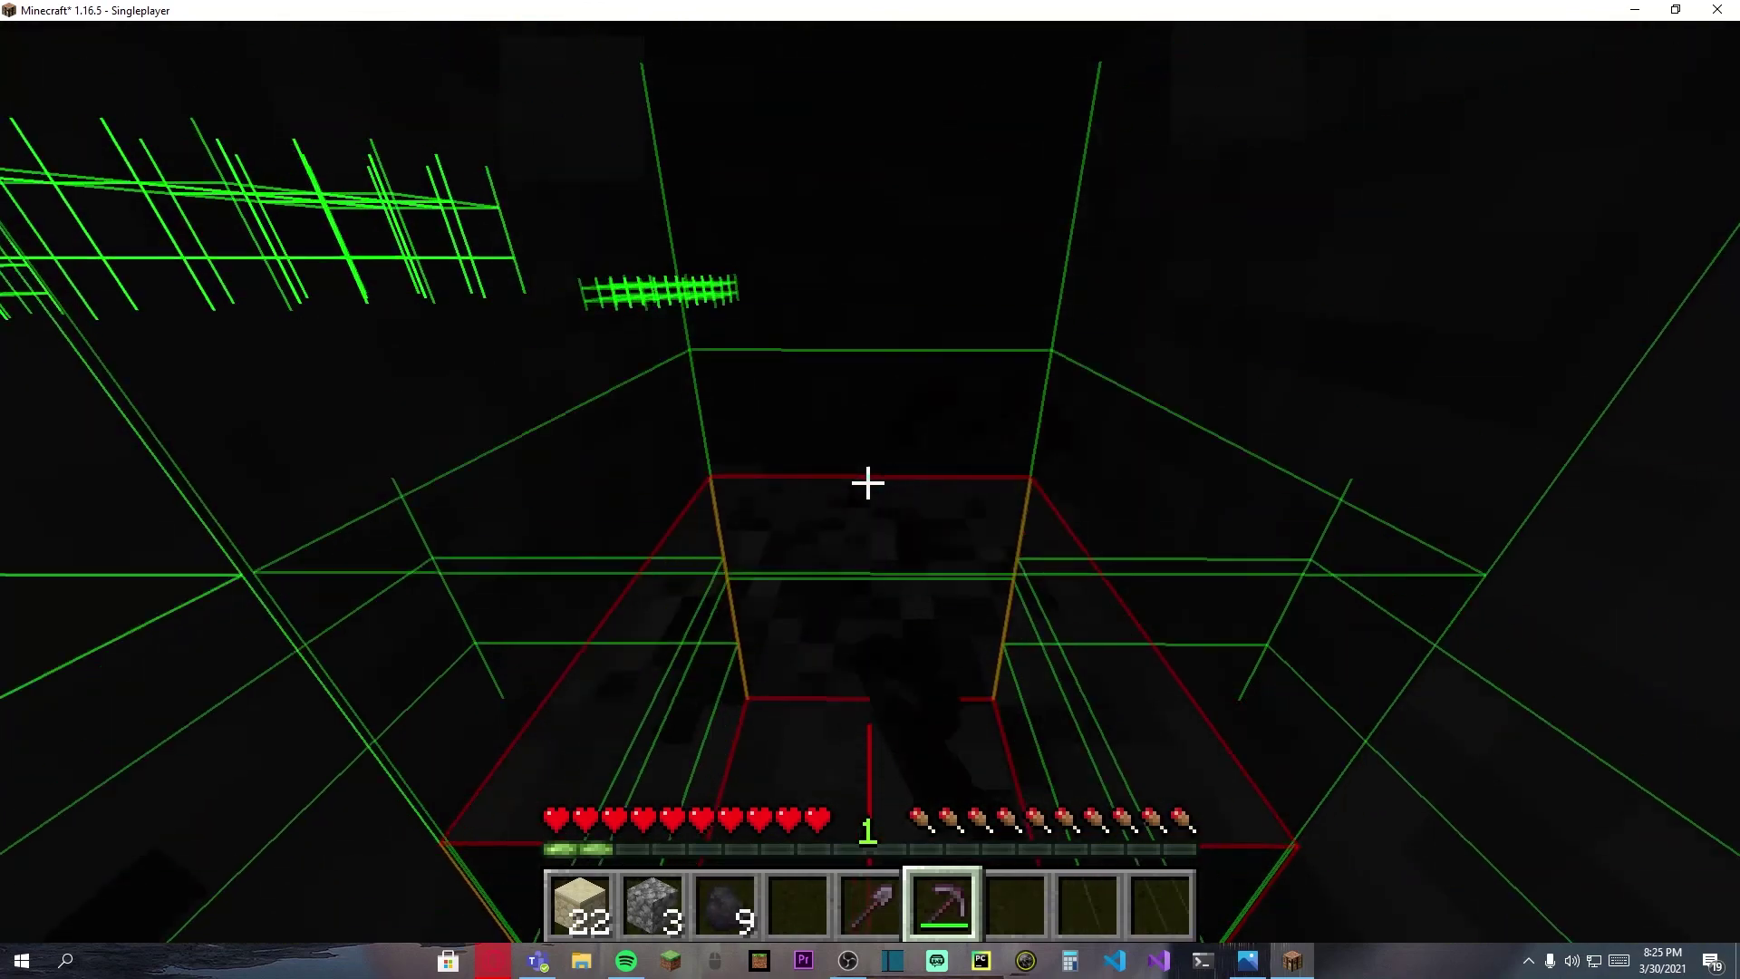
left_click(867, 483)
left_click(867, 483)
left_click(867, 483)
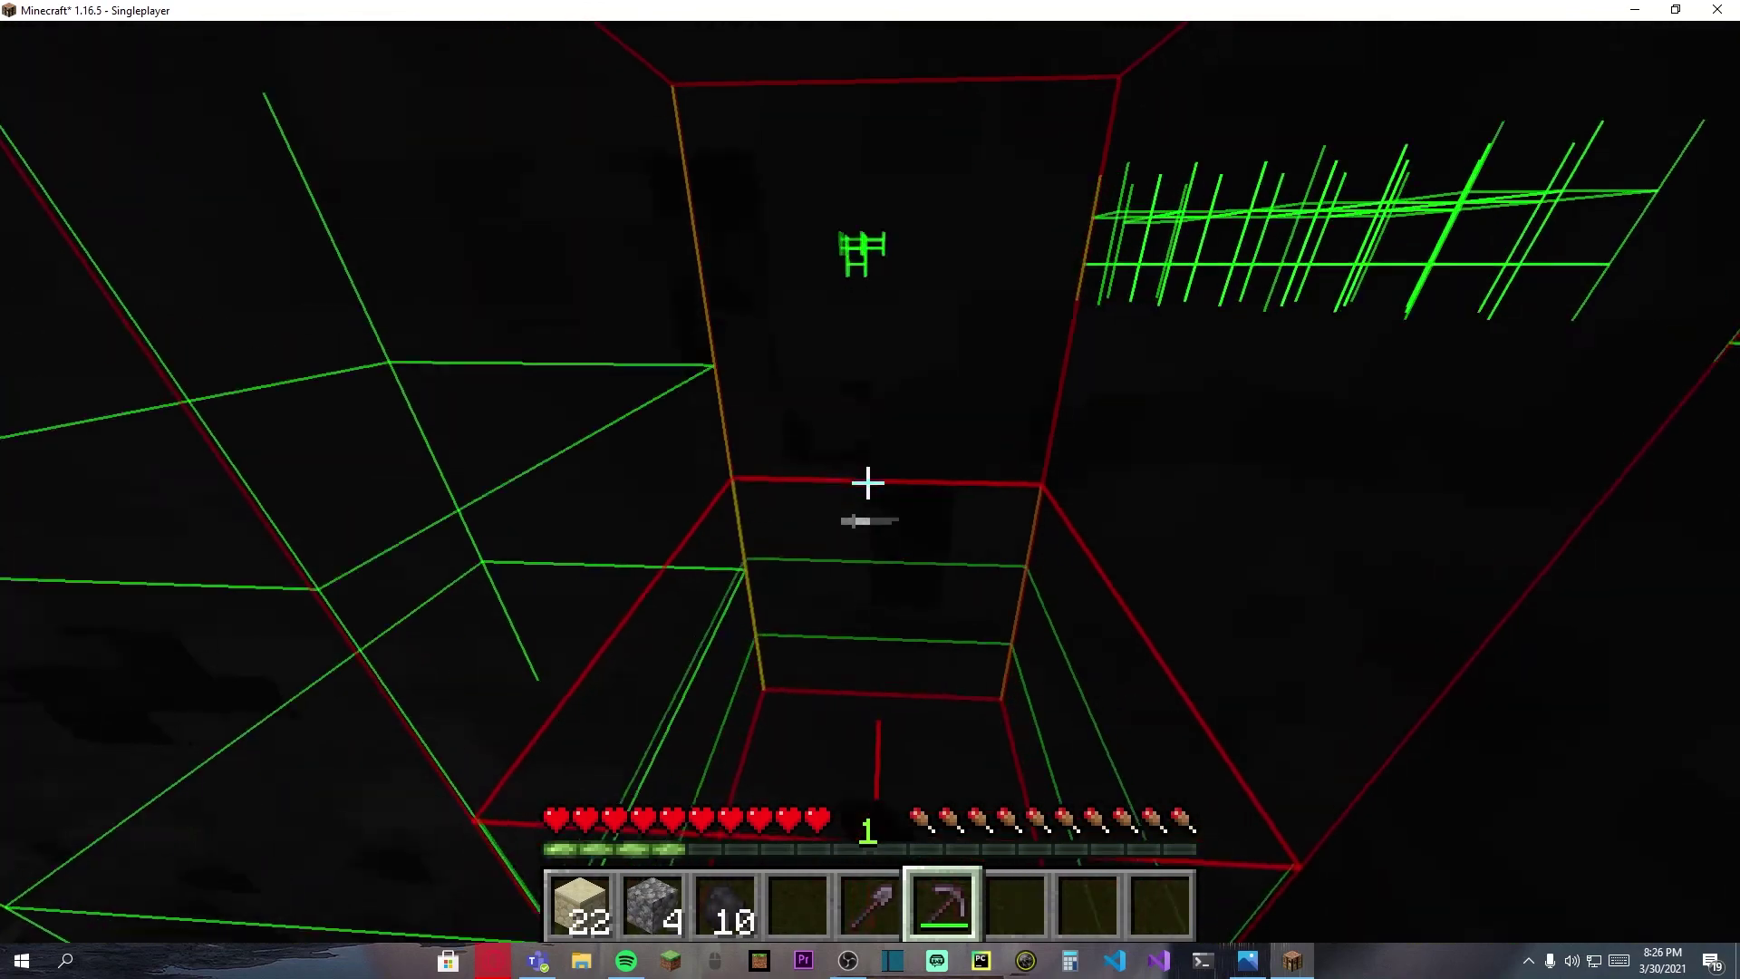
left_click(868, 483)
left_click(868, 483)
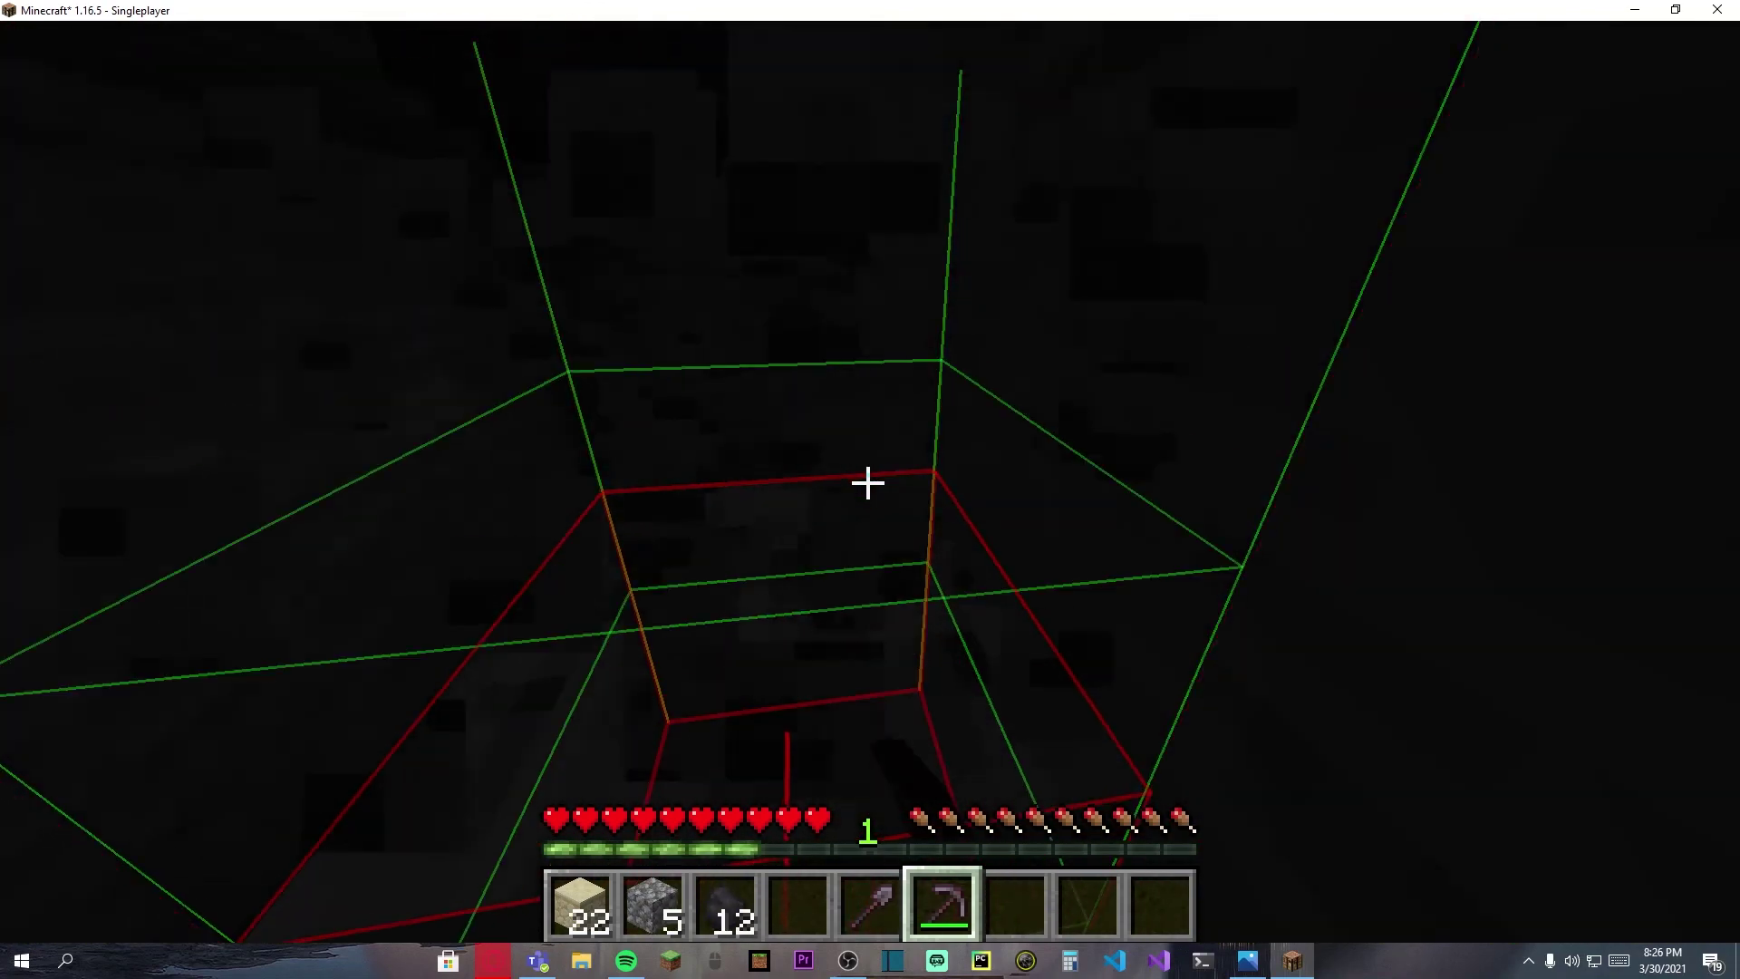